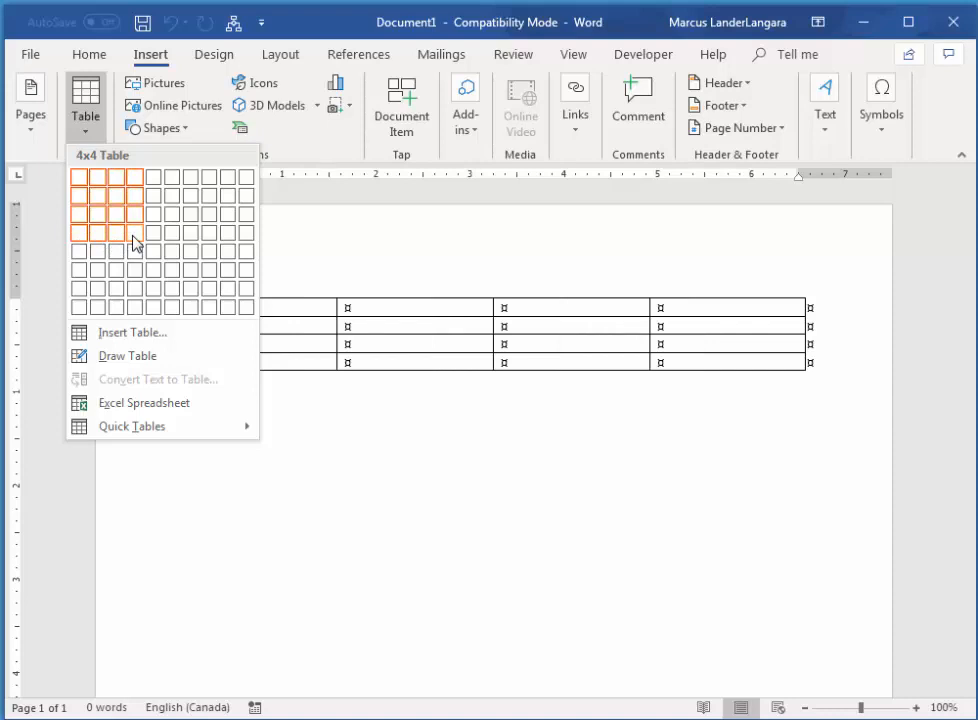
- Insert a 4x4 table and enter "Rainbow Computer Sales" in its first cell
{"action": "left_click", "coordinate": [135, 243]}
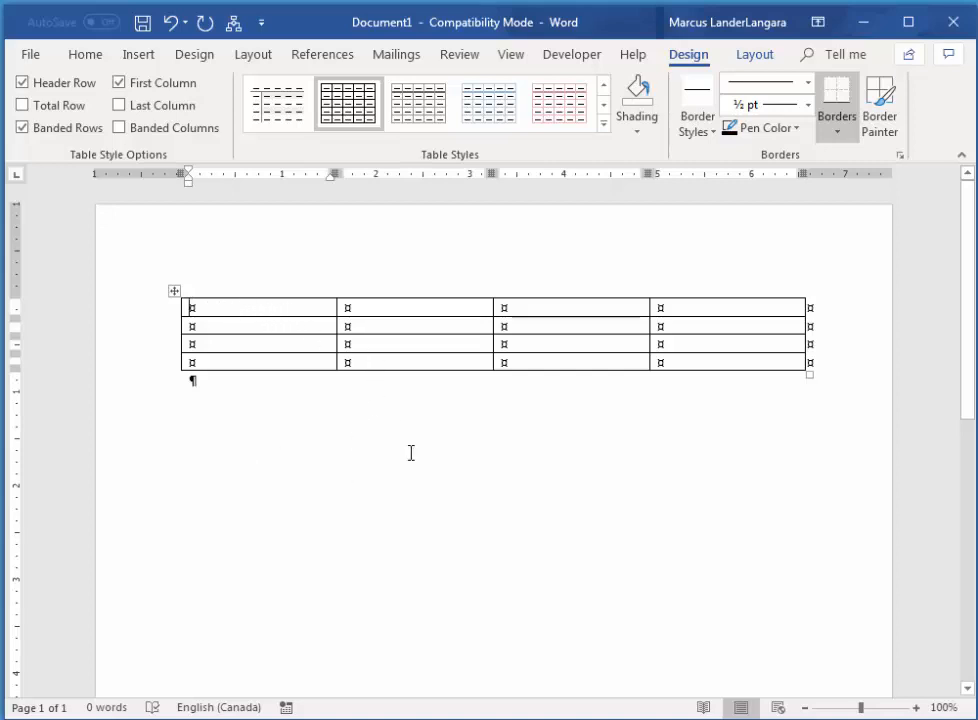
{"action": "type", "text": "R"}
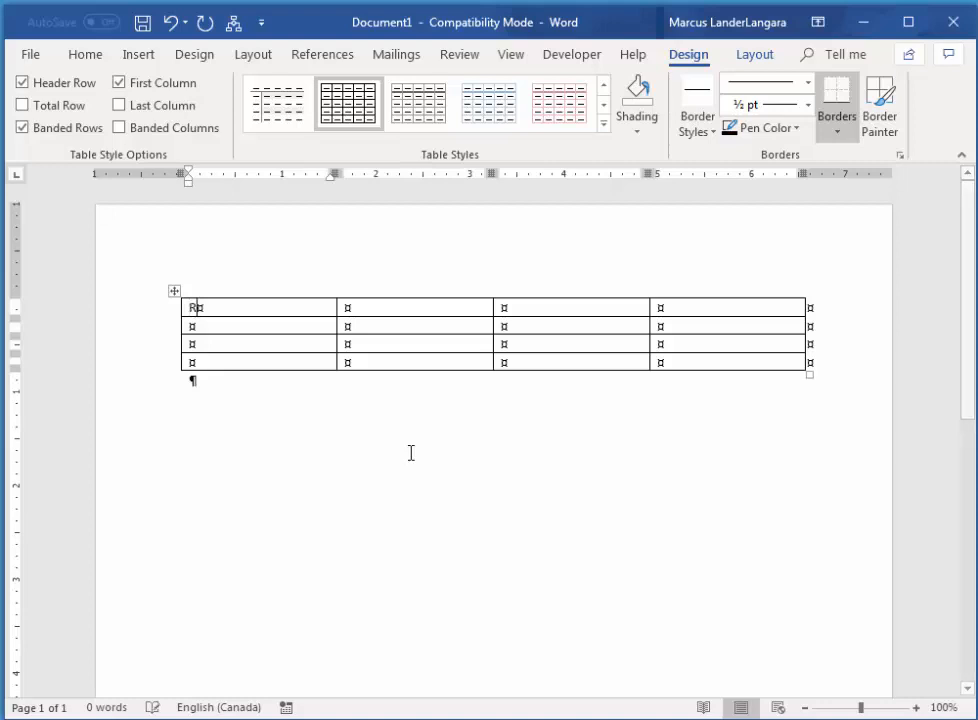
{"action": "type", "text": "ainbow"}
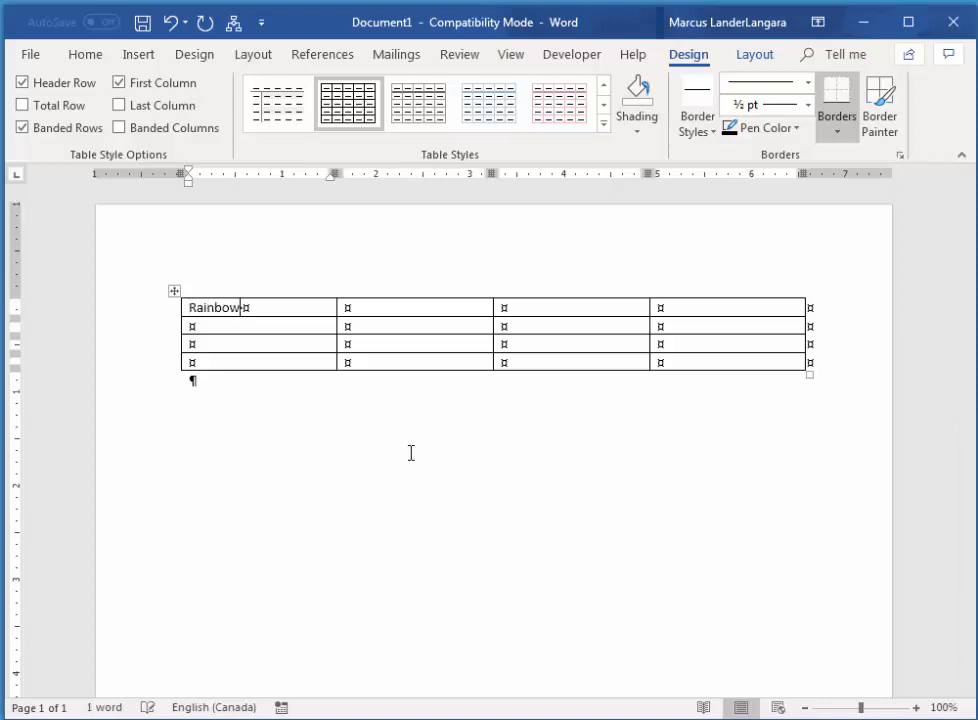
{"action": "type", "text": " Computer Sales"}
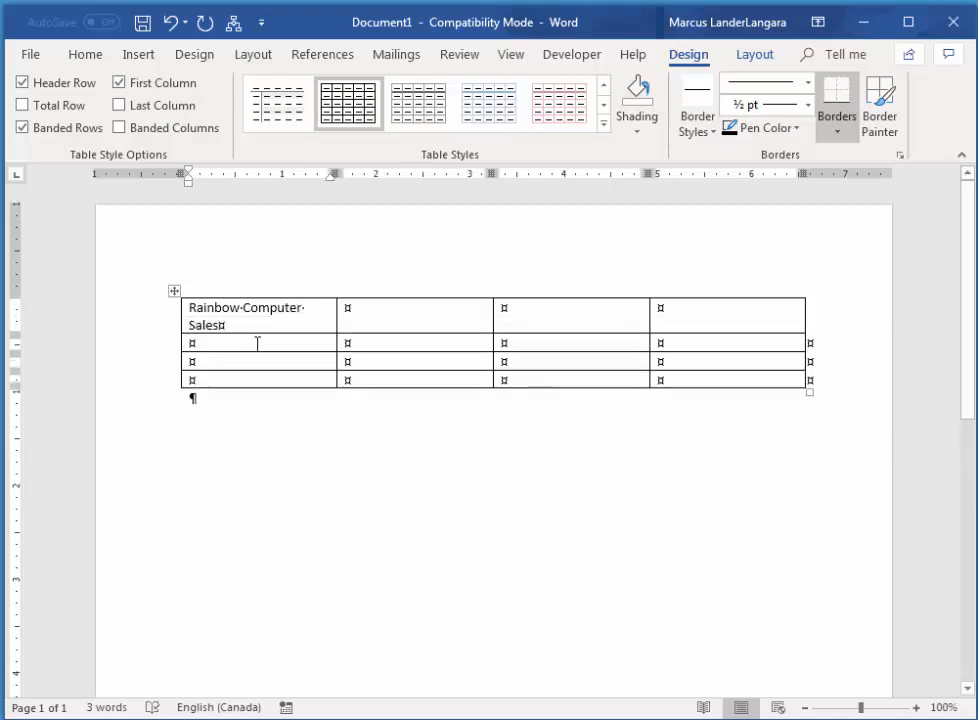
- Enter "First Quarter Monthly Activity" in the first cell of the table's second row
{"action": "type", "text": "Firs"}
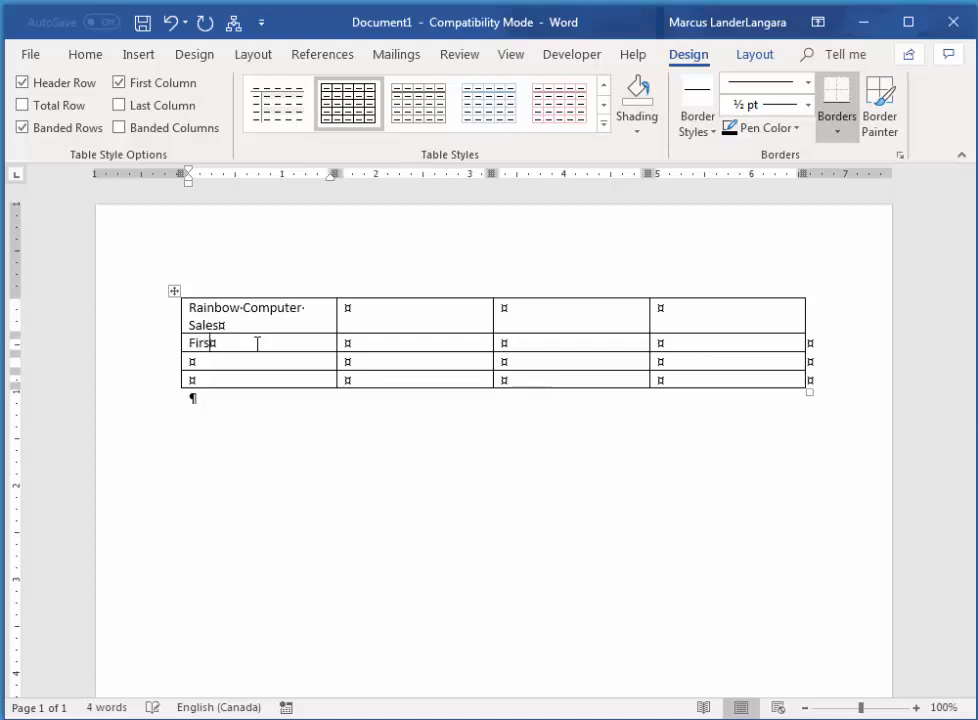
{"action": "type", "text": "t Quarter Mon"}
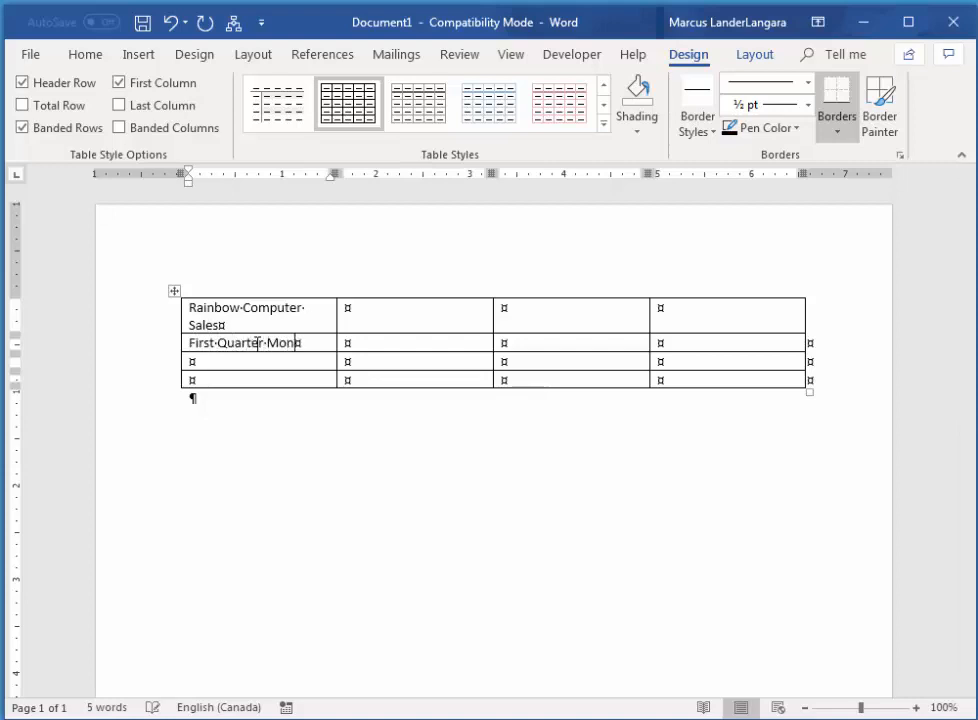
{"action": "type", "text": "thly Acti"}
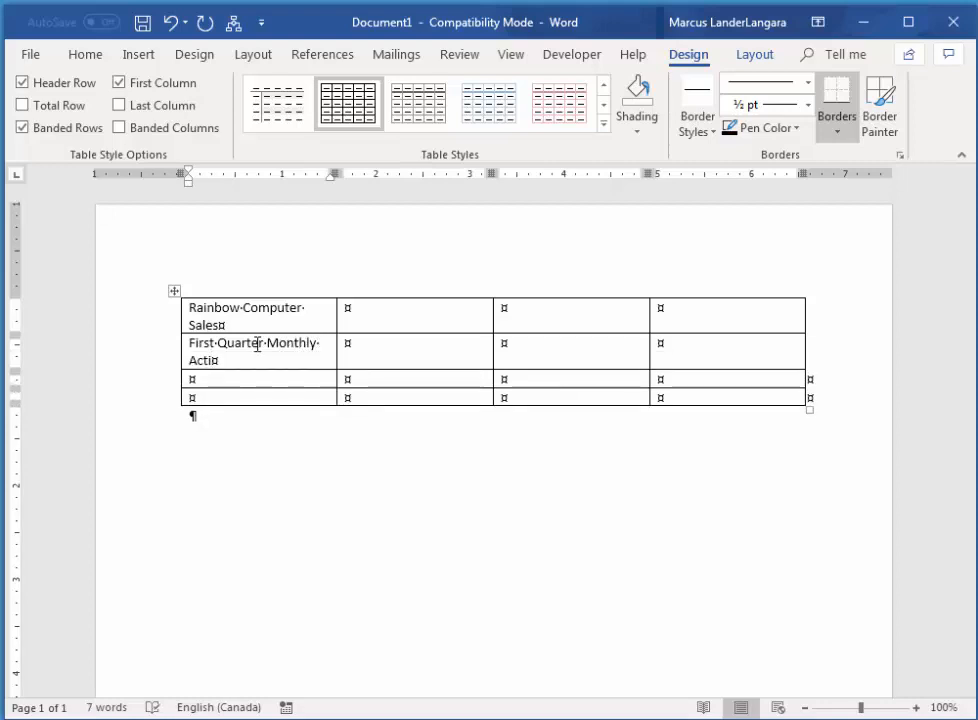
{"action": "type", "text": "vity"}
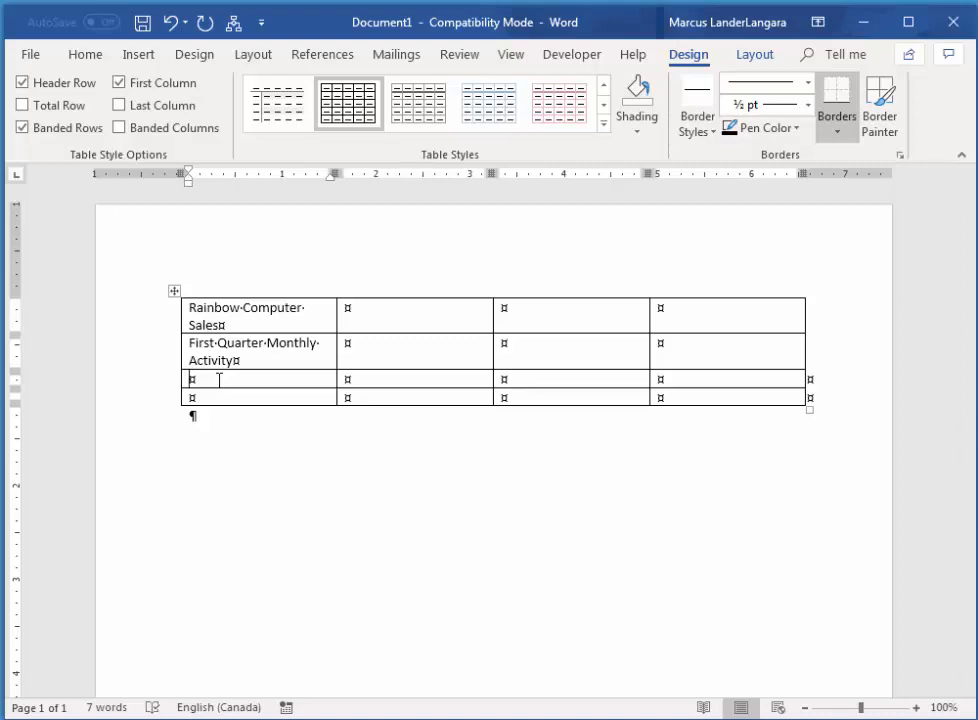
- Fill the third row with the headings January, February and March, leaving its first cell empty
{"action": "key", "text": "Tab"}
{"action": "type", "text": "Jan"}
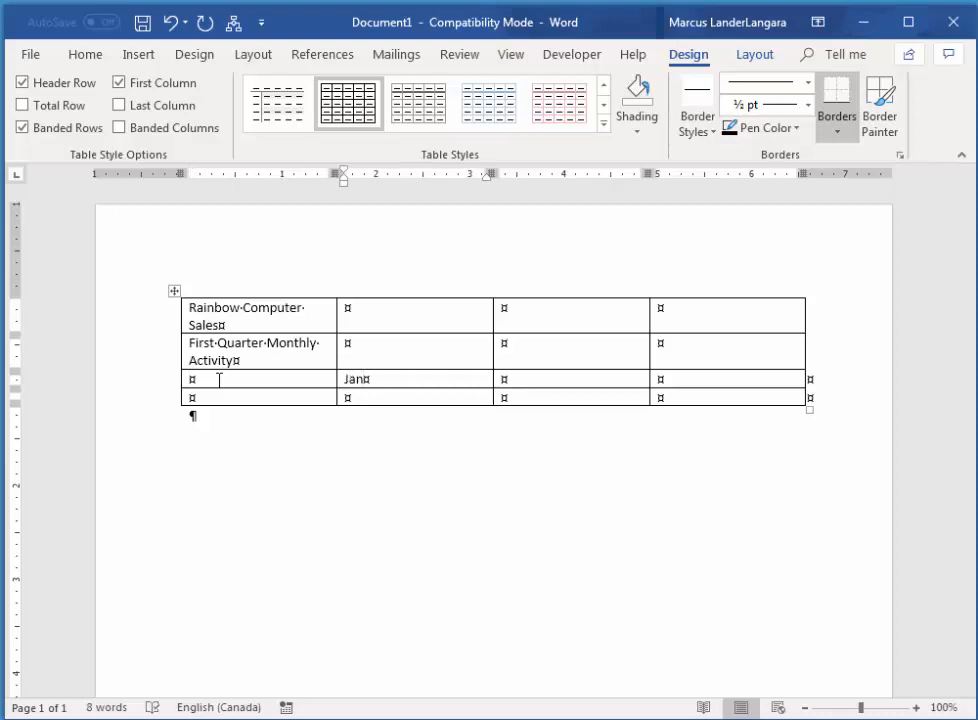
{"action": "type", "text": "uary"}
{"action": "key", "text": "Tab"}
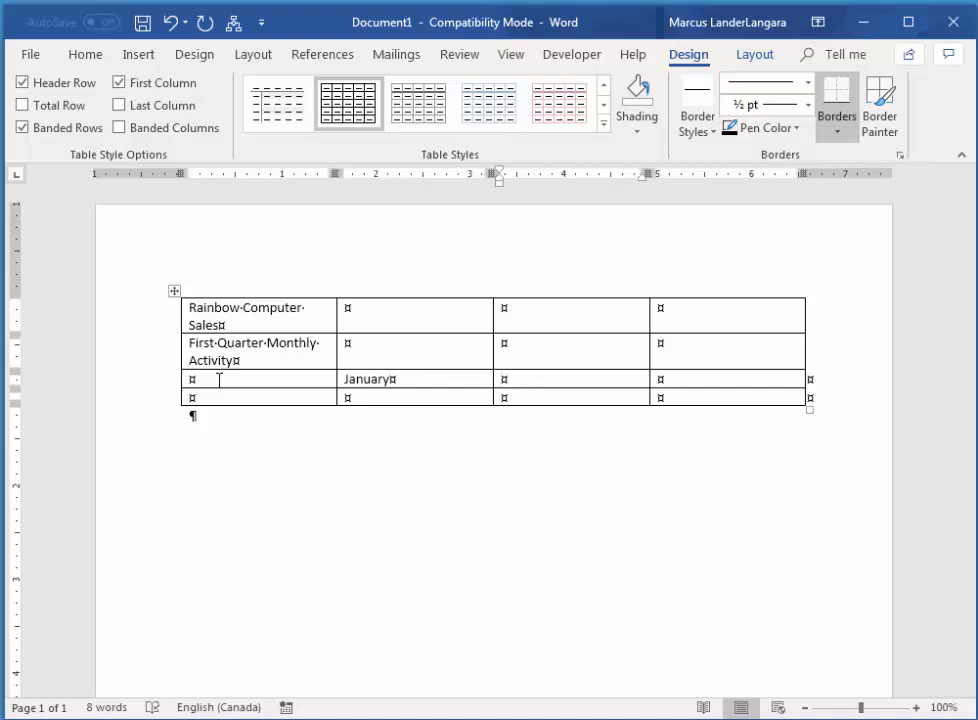
{"action": "type", "text": "Februa"}
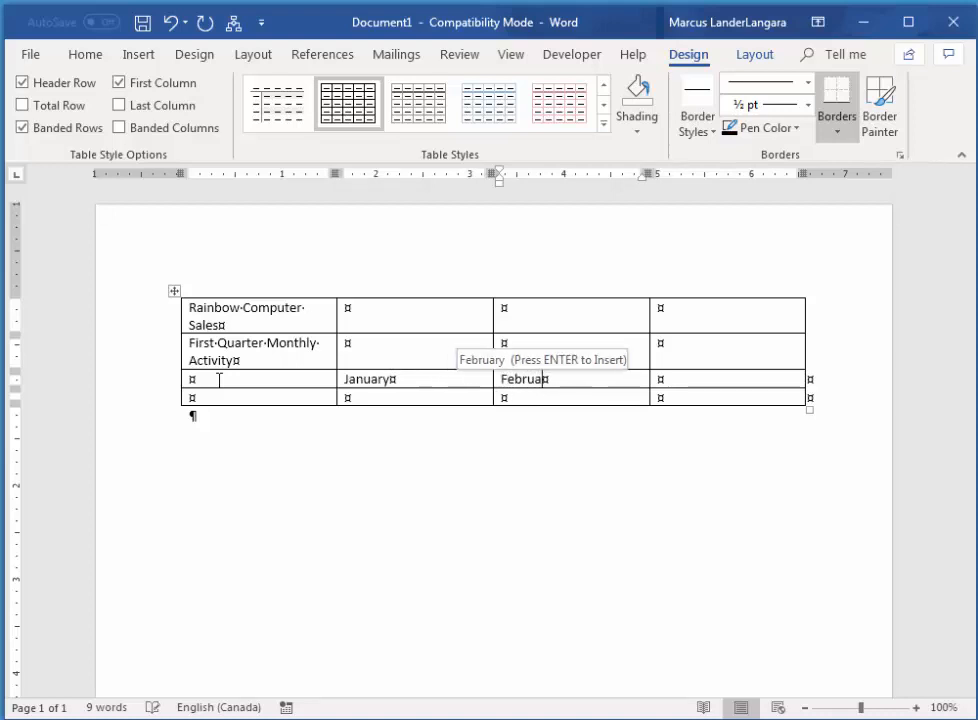
{"action": "type", "text": "ry"}
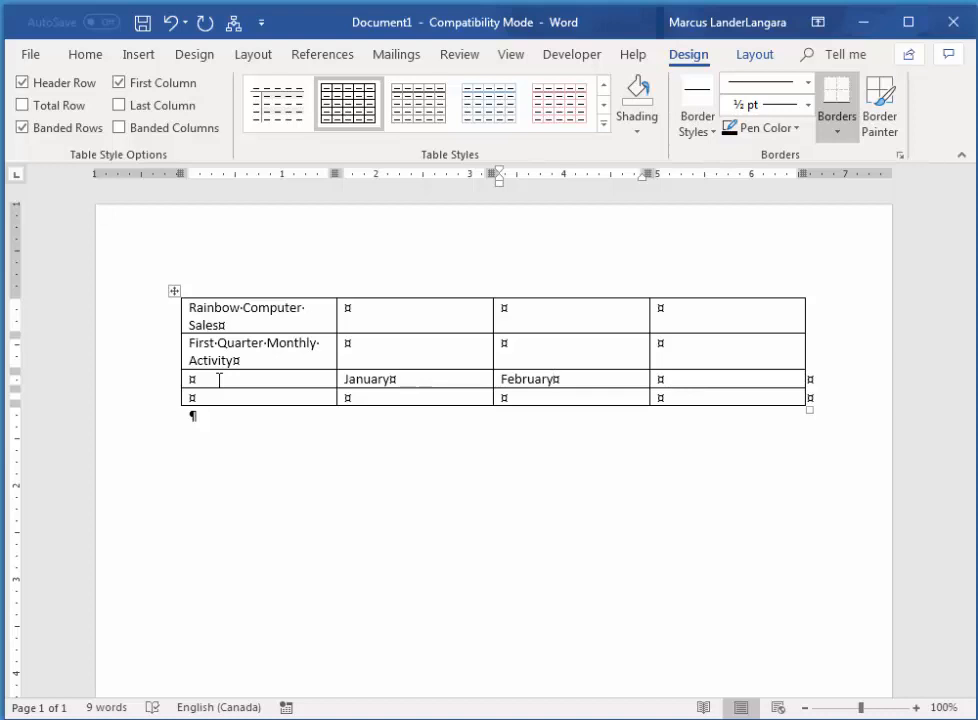
{"action": "key", "text": "Tab"}
{"action": "type", "text": "Marcu"}
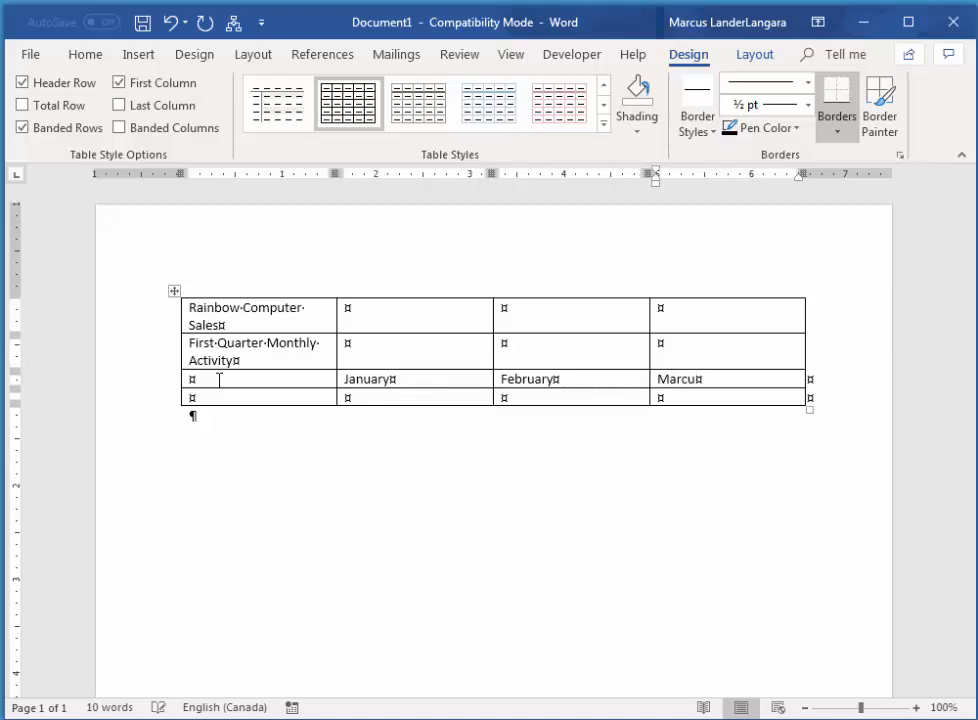
{"action": "key", "text": "BackSpace"}
{"action": "type", "text": "h"}
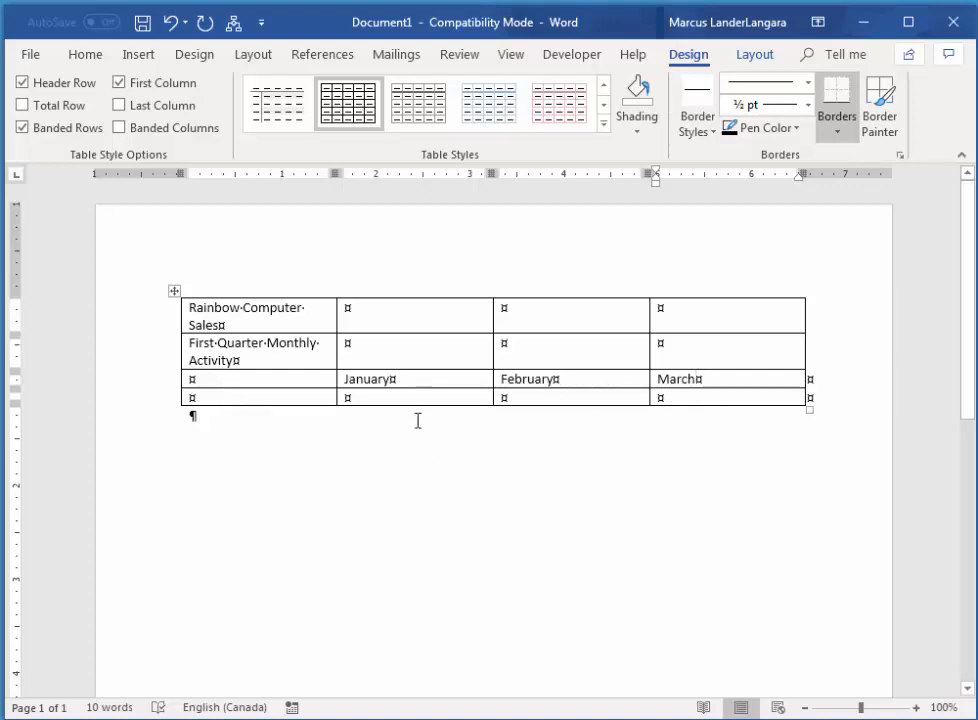
- Fill the fourth row with the label Printers and the values 33, 34 and 45 for January to March
{"action": "left_click", "coordinate": [286, 397]}
{"action": "type", "text": "Printers"}
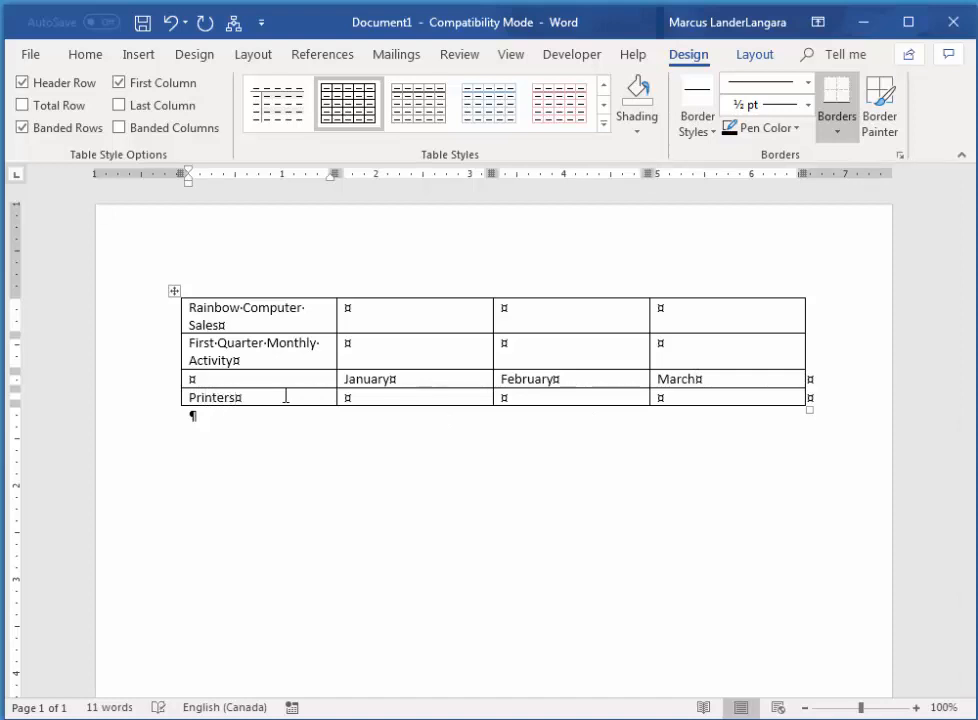
{"action": "key", "text": "Tab"}
{"action": "type", "text": "33"}
{"action": "key", "text": "Tab"}
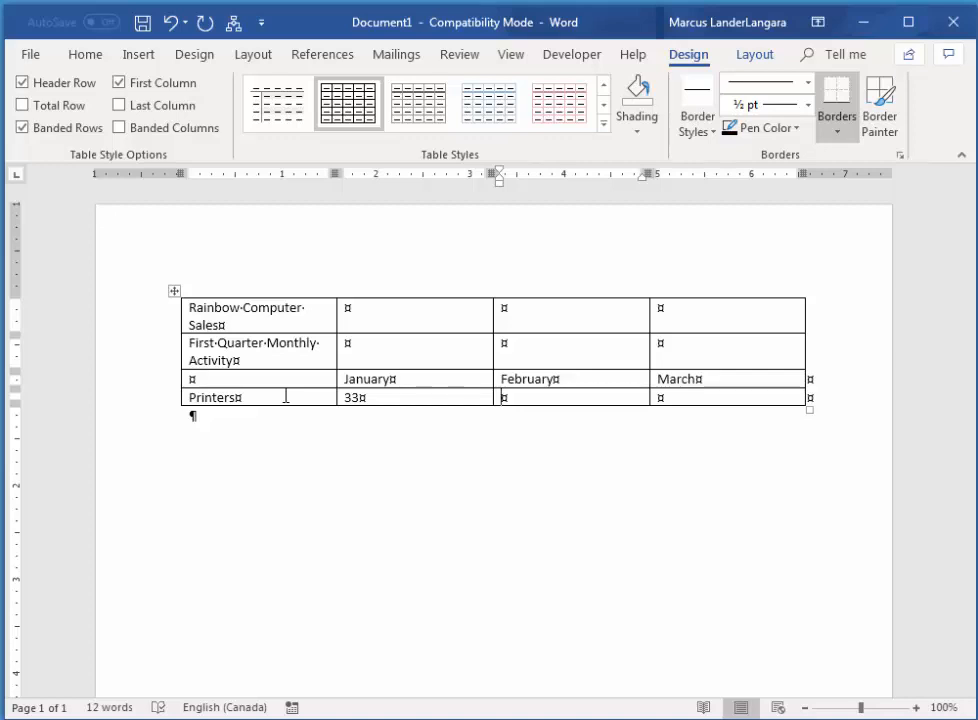
{"action": "type", "text": "34"}
{"action": "key", "text": "Tab"}
{"action": "type", "text": "45"}
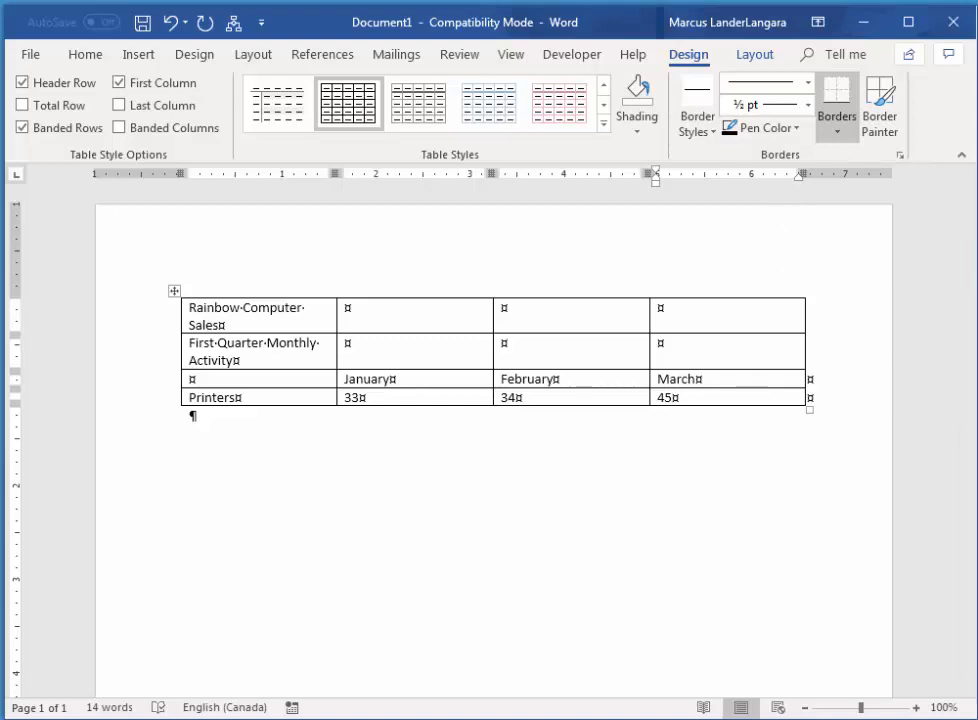
{"action": "left_click_drag", "start_coordinate": [970, 258], "coordinate": [977, 258]}
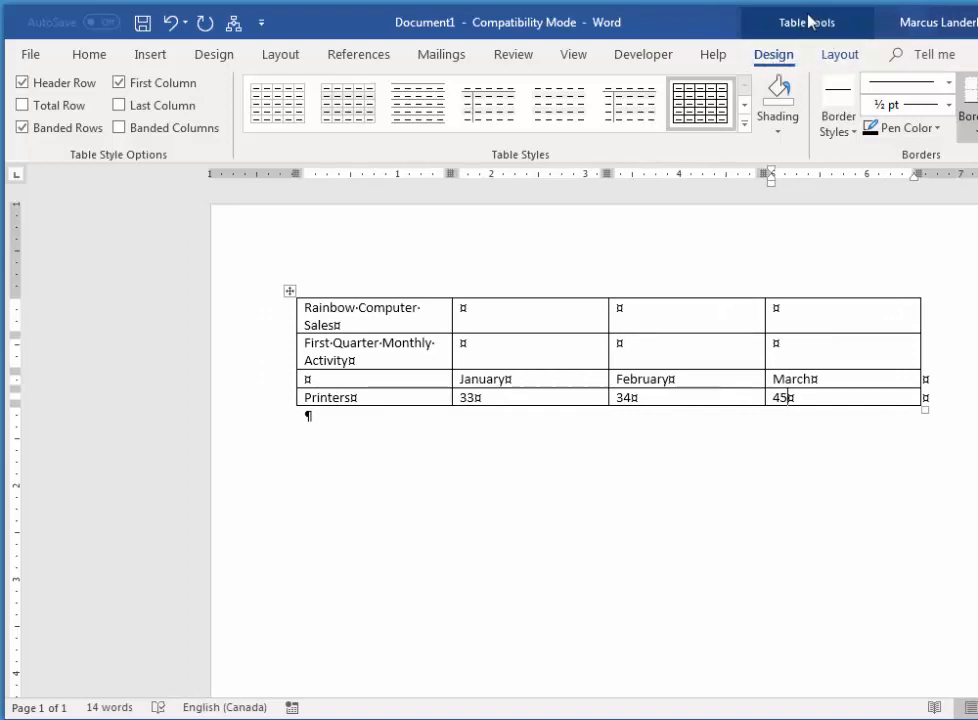
{"action": "left_click_drag", "start_coordinate": [977, 288], "coordinate": [969, 288]}
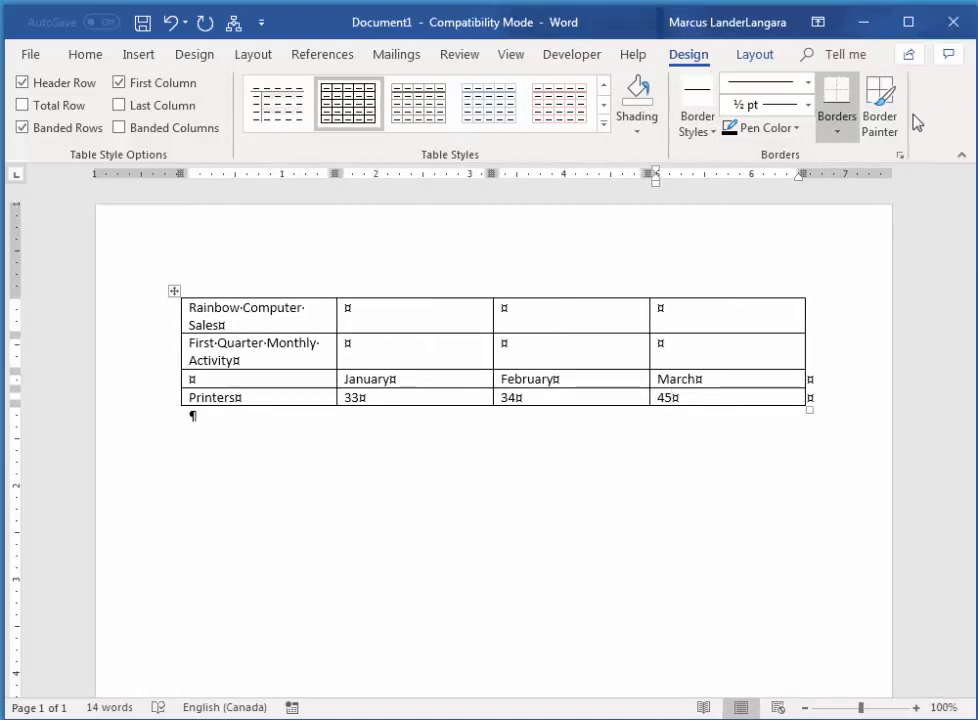
- Insert a column to the right of March and enter the heading Total in the month row
{"action": "left_click", "coordinate": [766, 58]}
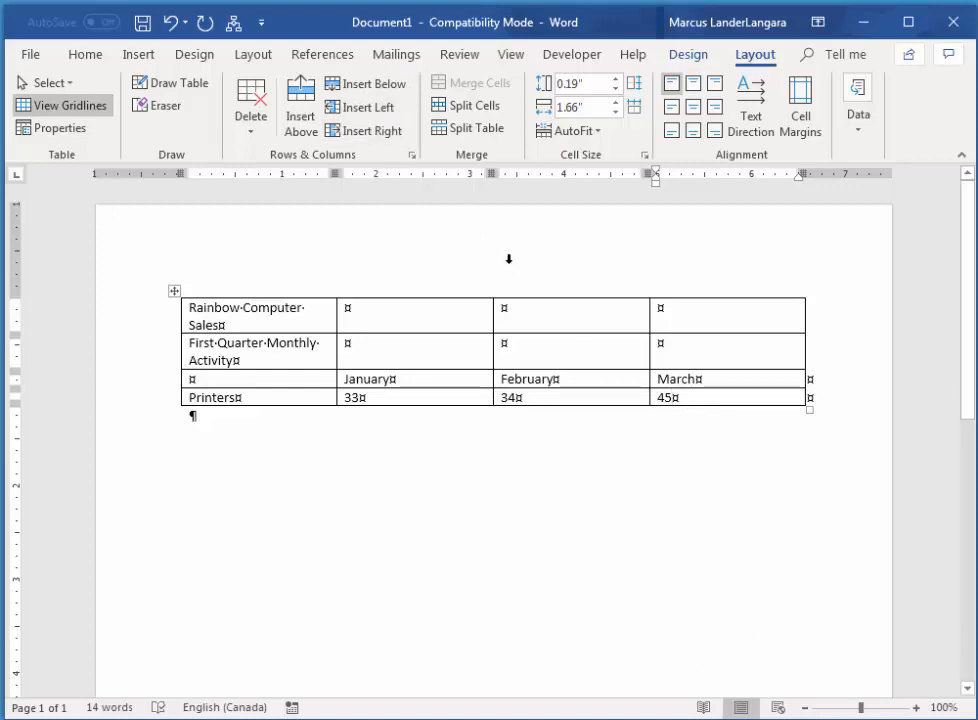
{"action": "left_click", "coordinate": [373, 134]}
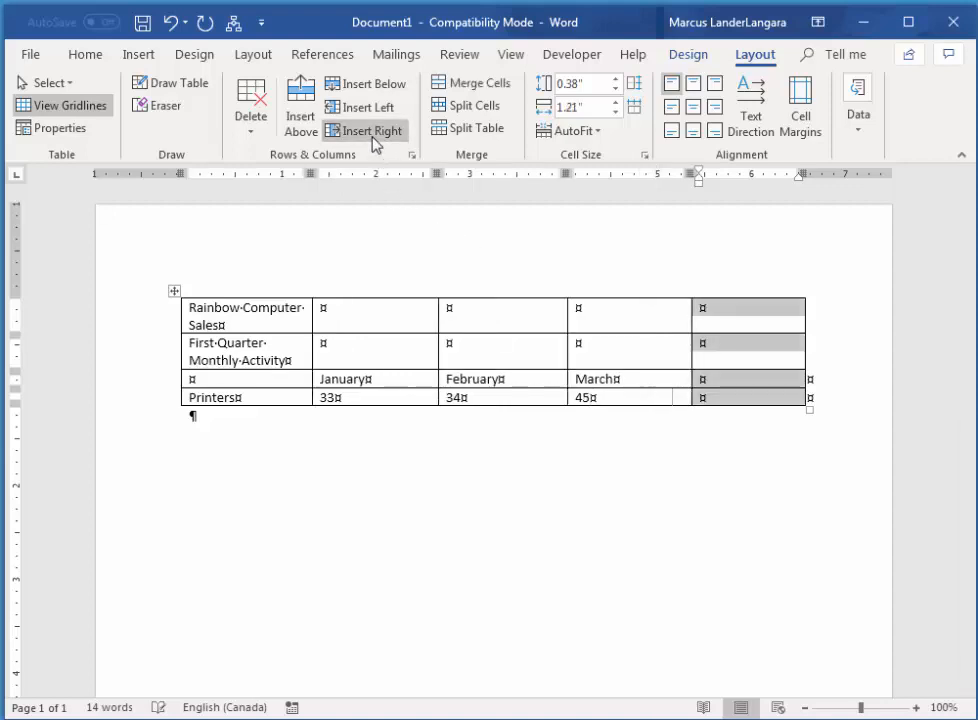
{"action": "left_click", "coordinate": [733, 384]}
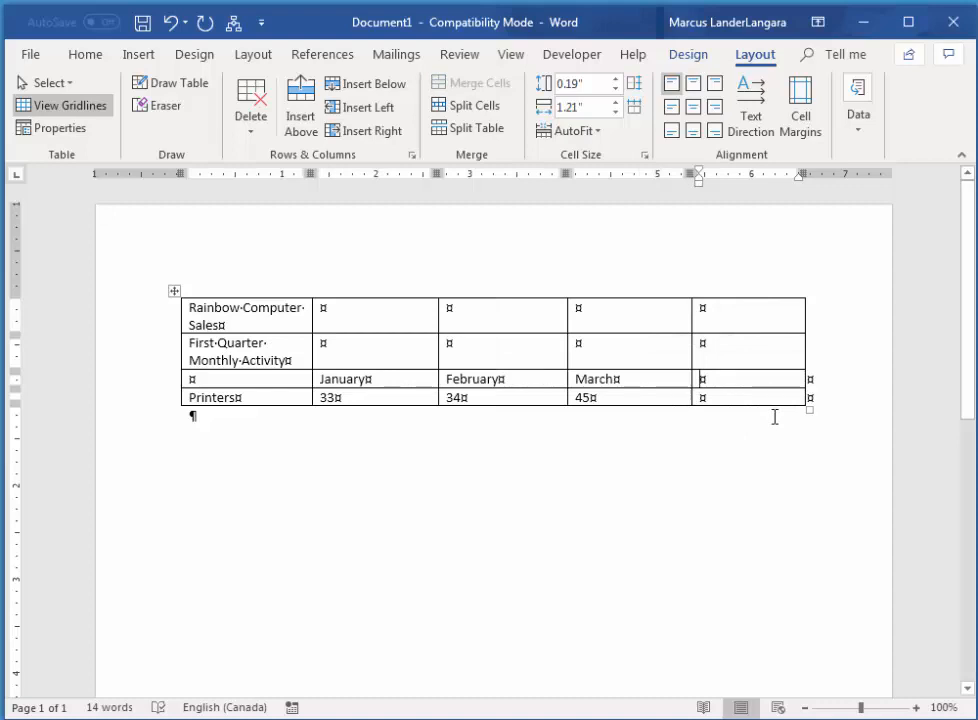
{"action": "type", "text": "Total"}
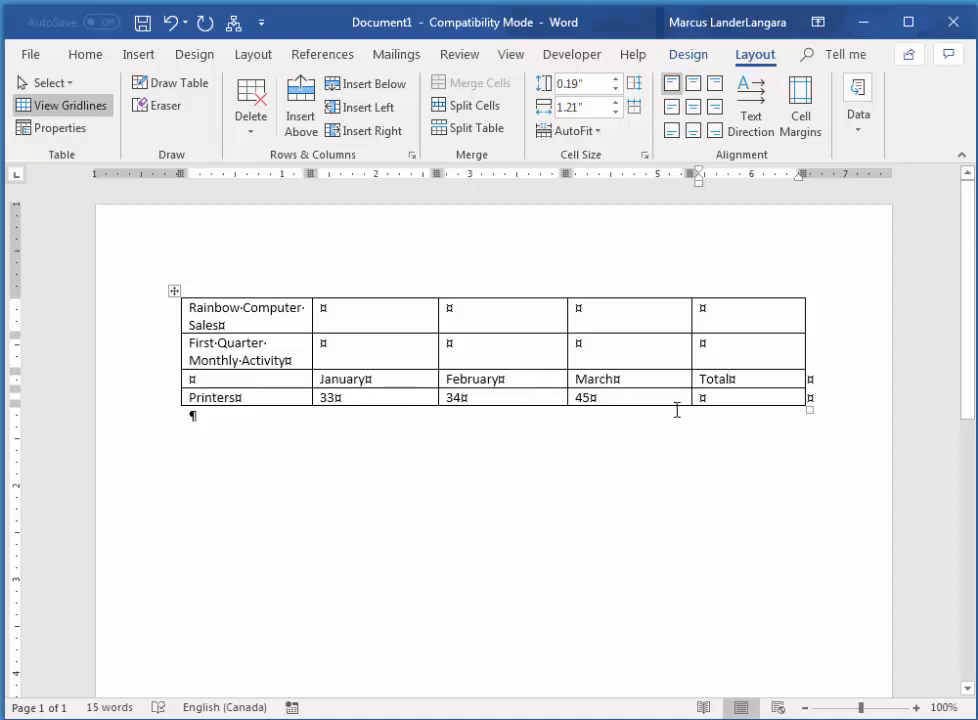
- Insert a row below Printers and fill it with the label Monitors and the values 82, 88 and 75
{"action": "left_click", "coordinate": [735, 400]}
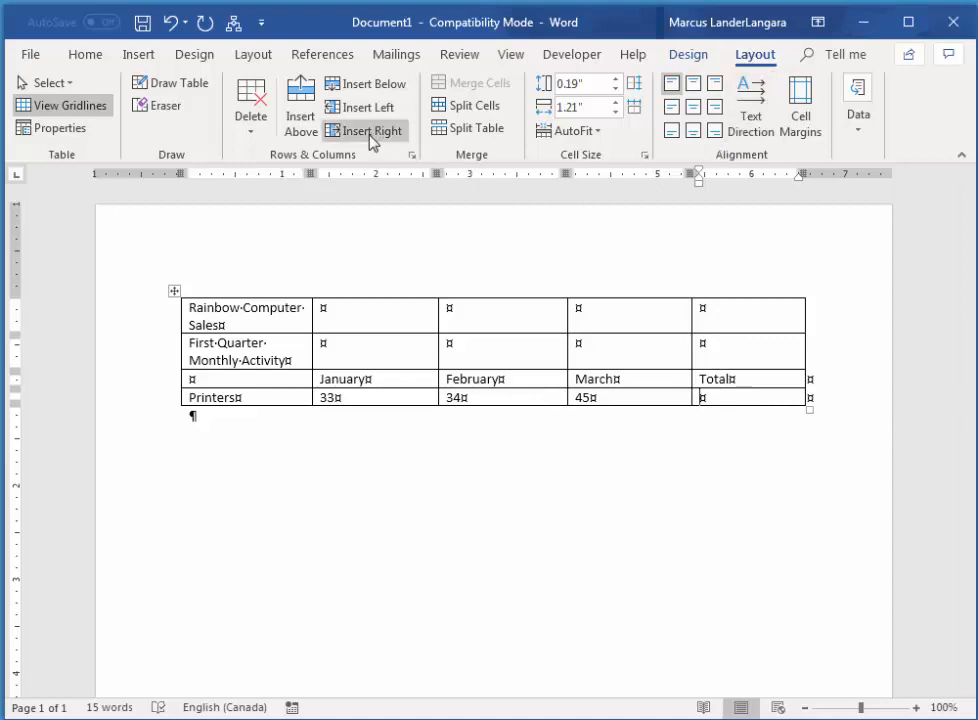
{"action": "left_click", "coordinate": [356, 88]}
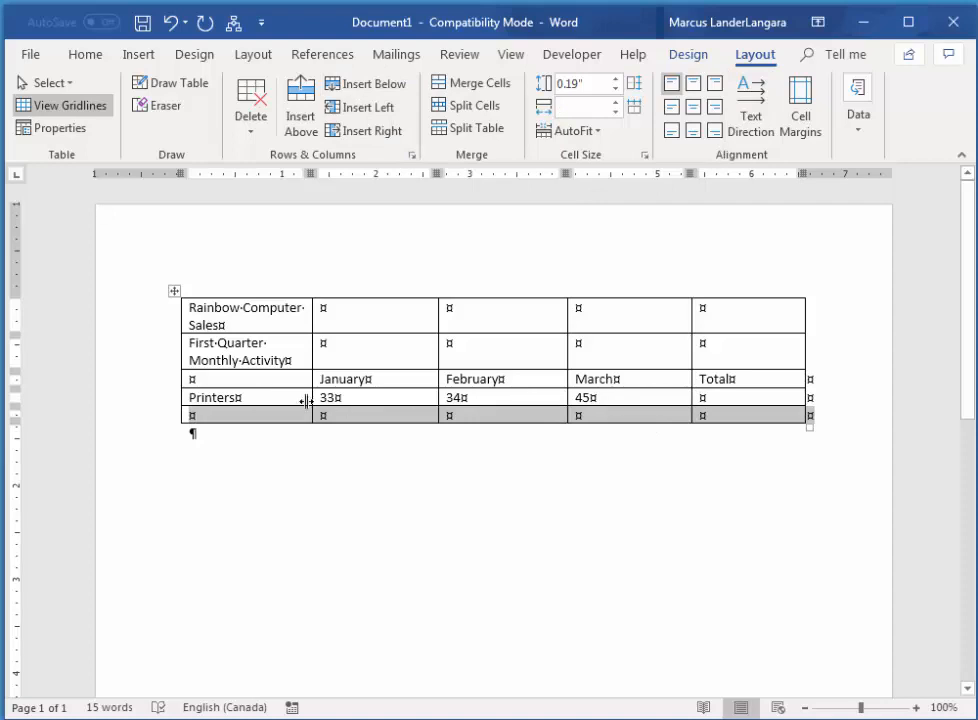
{"action": "left_click", "coordinate": [265, 418]}
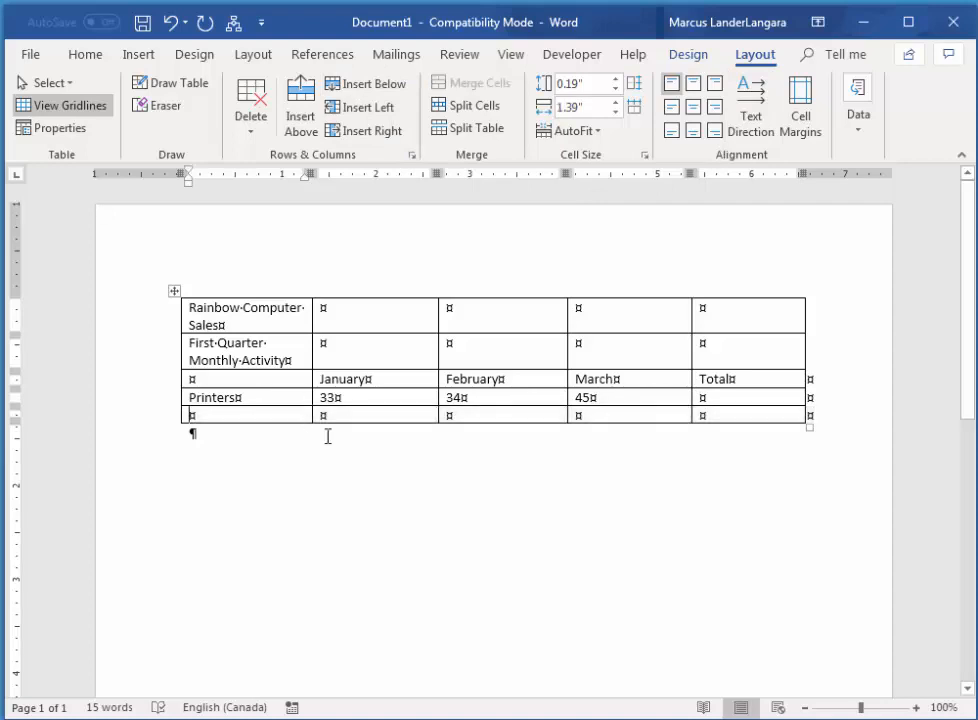
{"action": "type", "text": "Monitors"}
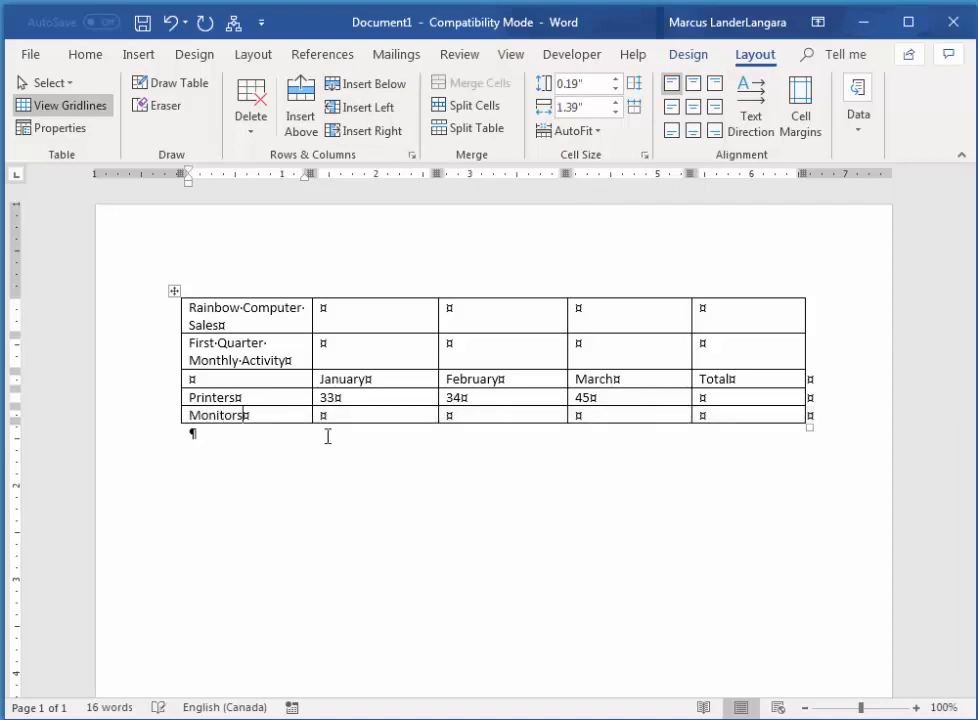
{"action": "key", "text": "Tab"}
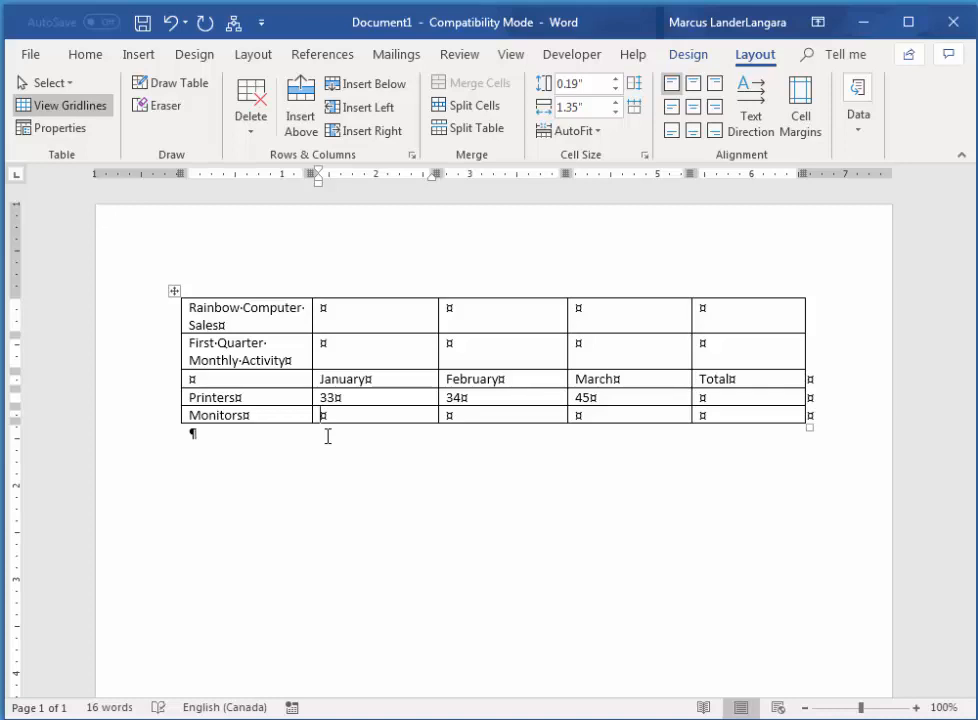
{"action": "type", "text": "82"}
{"action": "key", "text": "Tab"}
{"action": "key", "text": "Tab"}
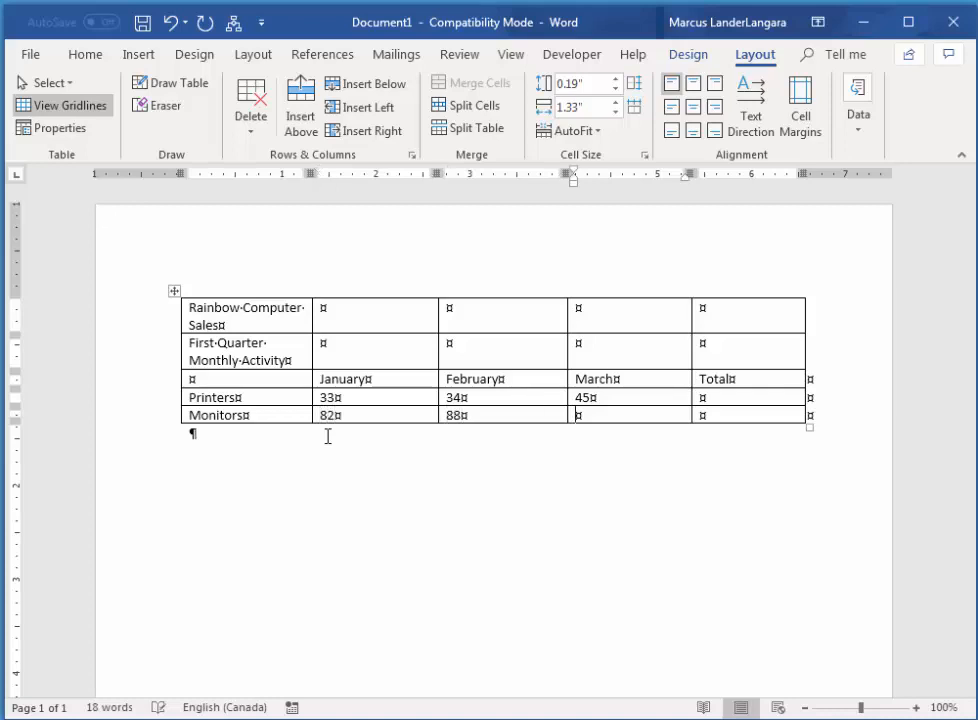
{"action": "type", "text": "75"}
{"action": "key", "text": "Tab"}
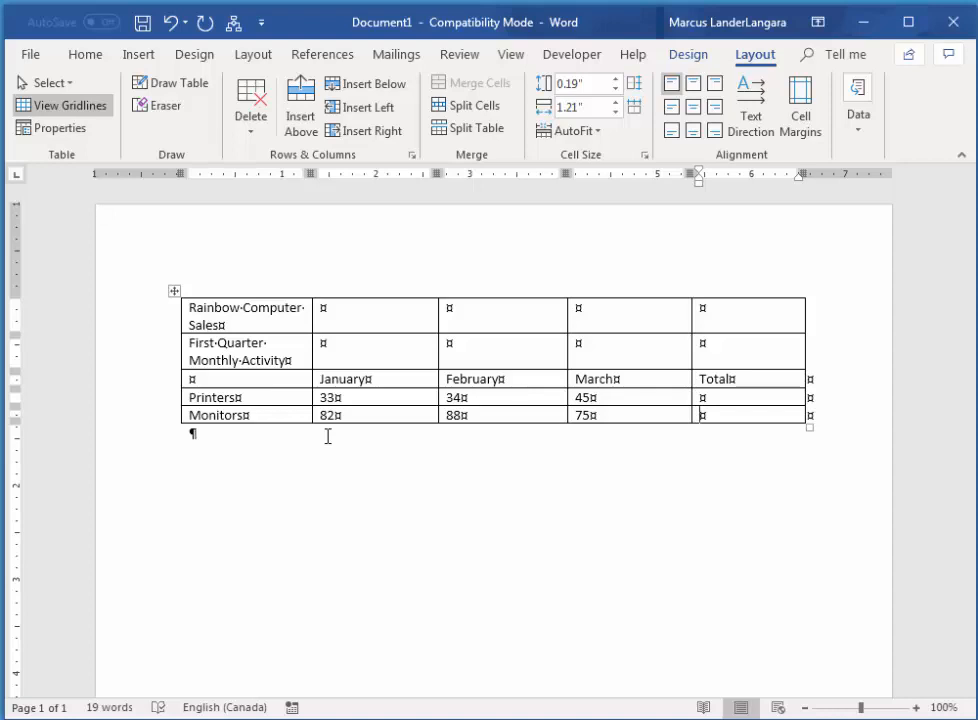
- Append a row below Monitors with the label Keyboards and the values 61, 65 and 84, and add another row beneath it
{"action": "key", "text": "Tab"}
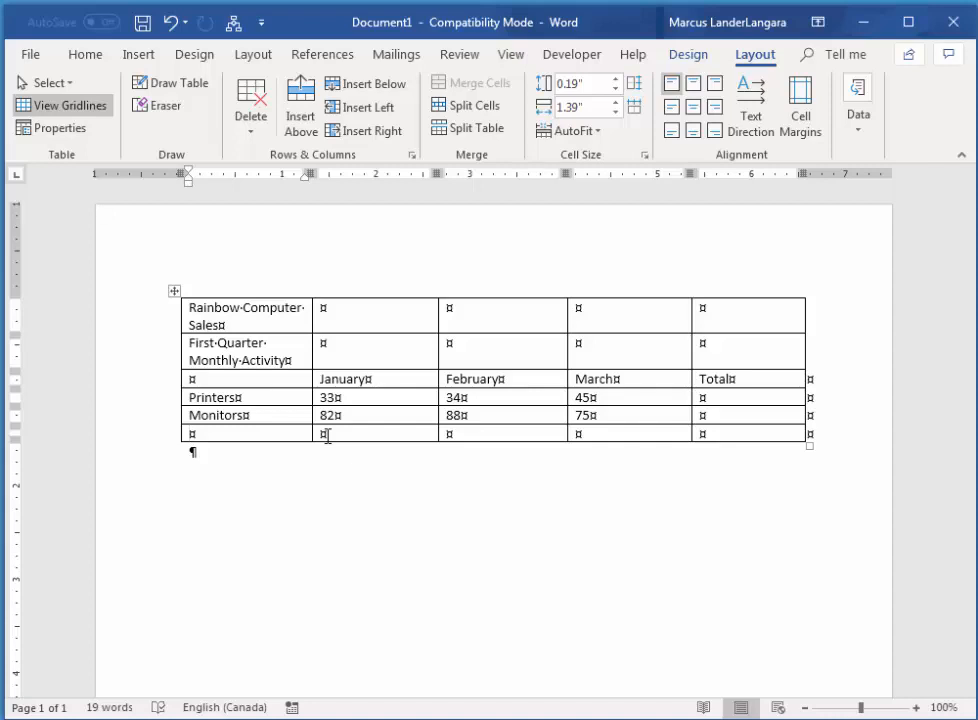
{"action": "type", "text": "Keyboards"}
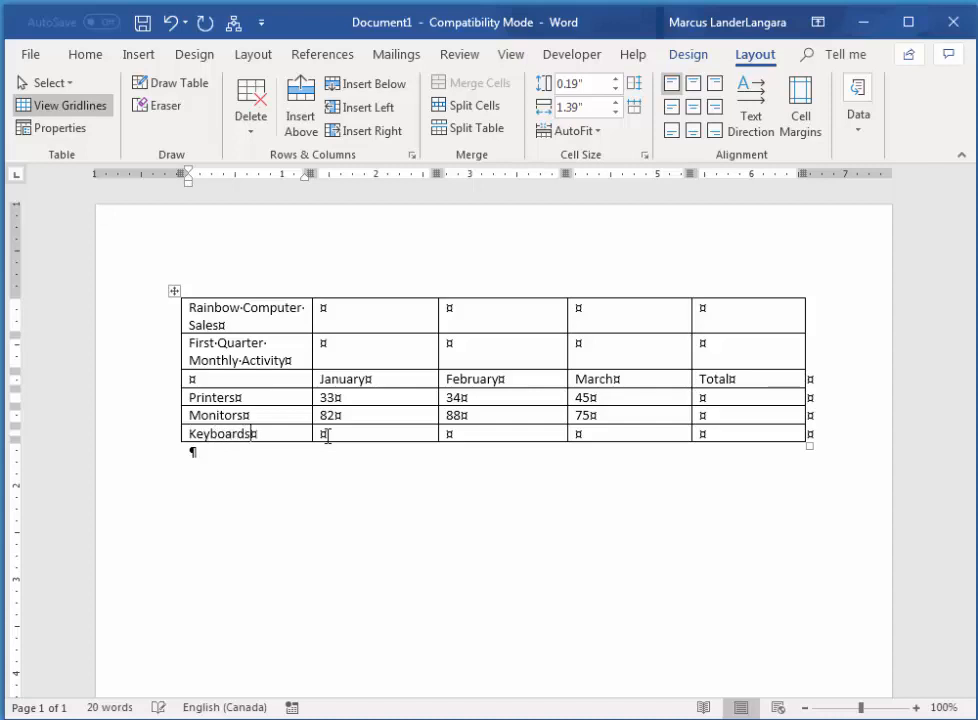
{"action": "key", "text": "Tab"}
{"action": "type", "text": "61"}
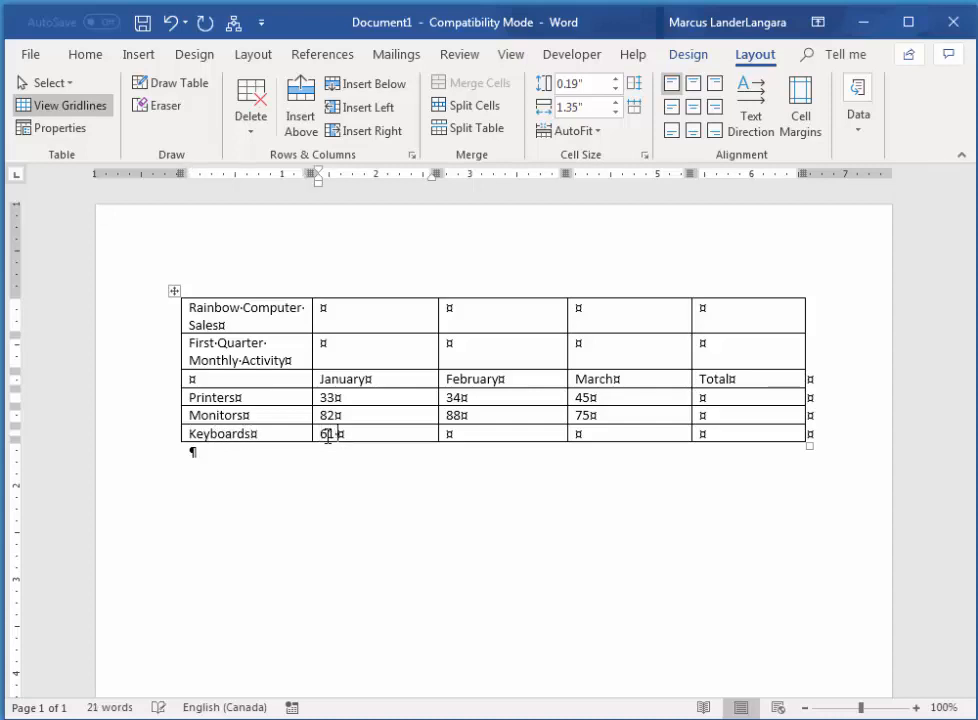
{"action": "key", "text": "Tab"}
{"action": "type", "text": "65"}
{"action": "key", "text": "Tab"}
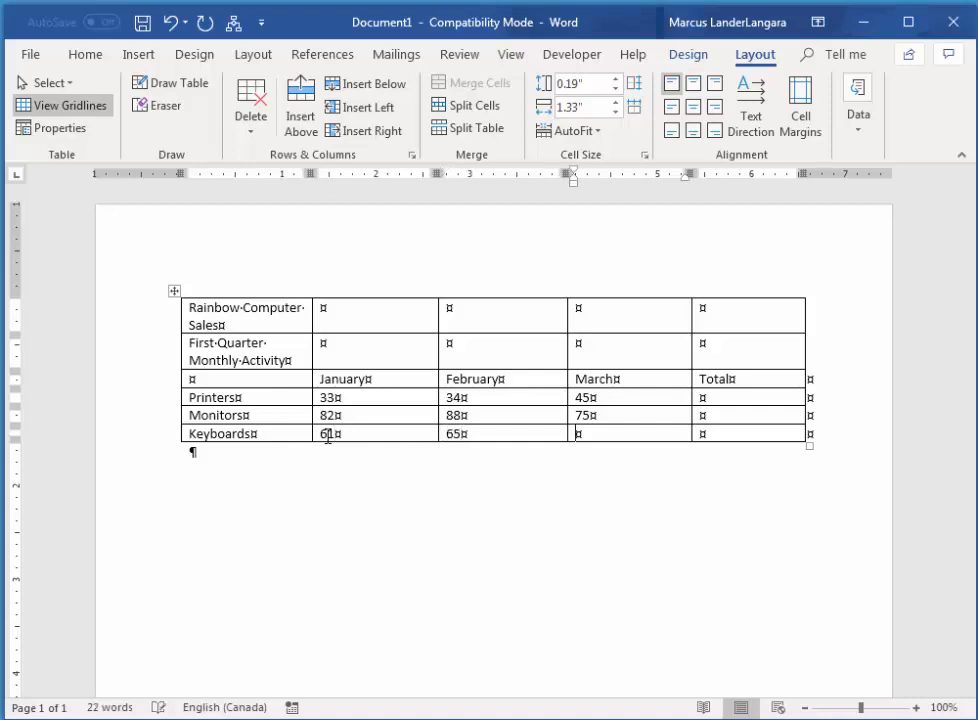
{"action": "type", "text": "84"}
{"action": "key", "text": "Tab"}
{"action": "key", "text": "Tab"}
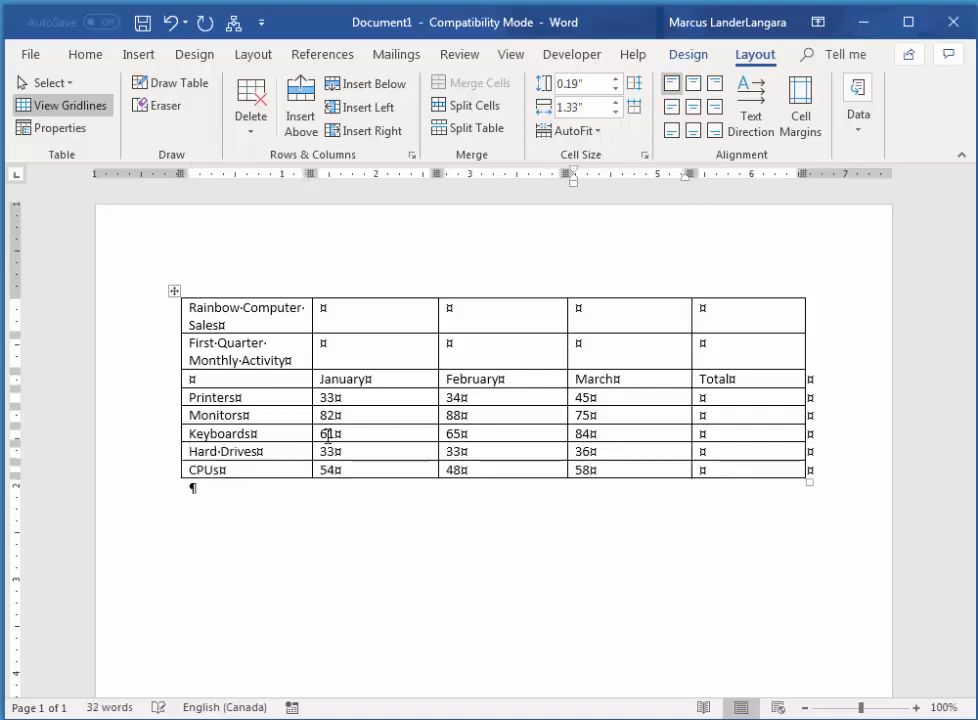
- Add a row below CPUs labelled Total and place the cursor in the Total column's cell for Printers
{"action": "key", "text": "Tab"}
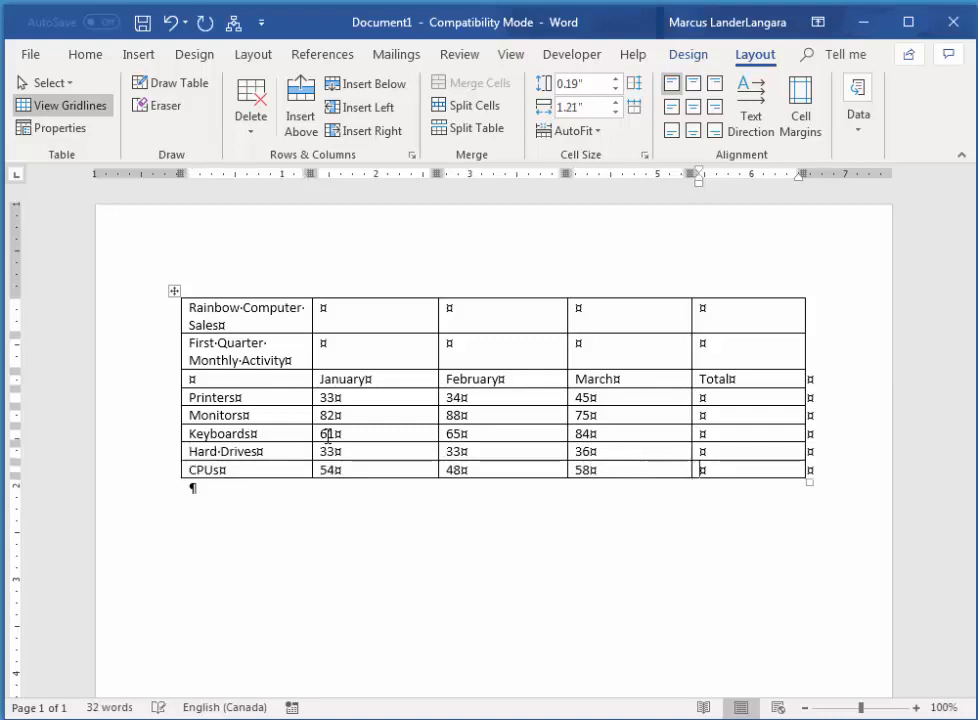
{"action": "key", "text": "Tab"}
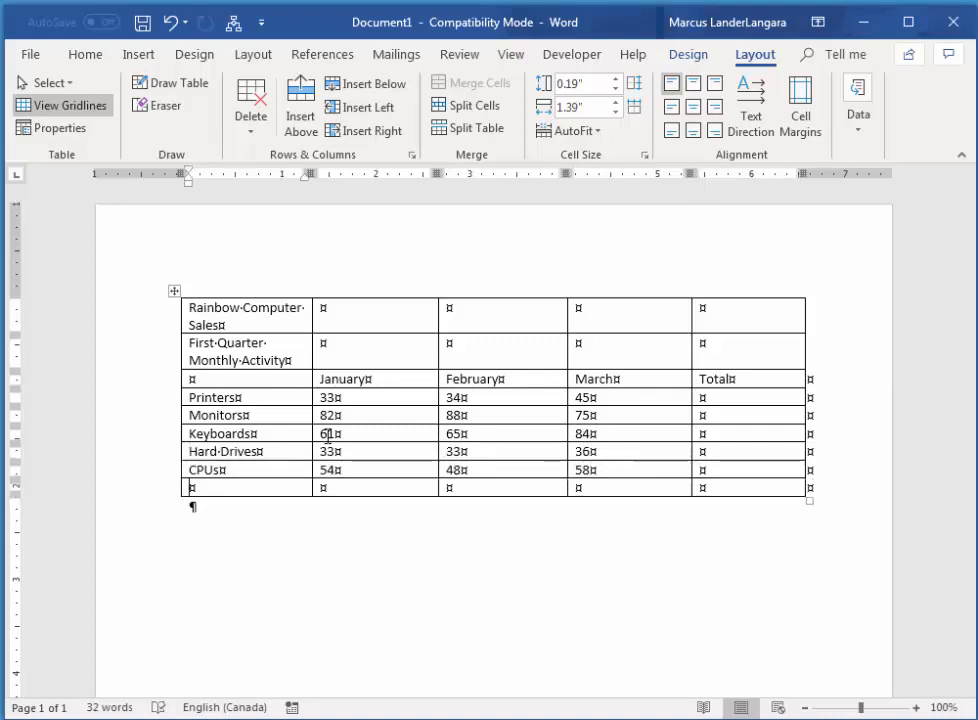
{"action": "type", "text": "Total"}
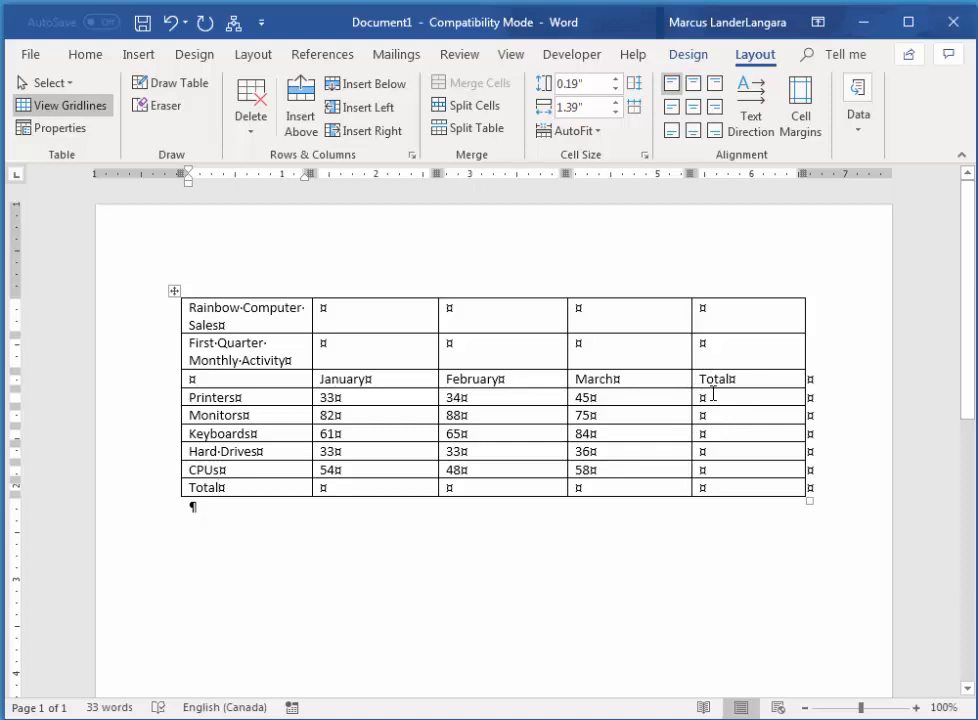
{"action": "left_click", "coordinate": [725, 399]}
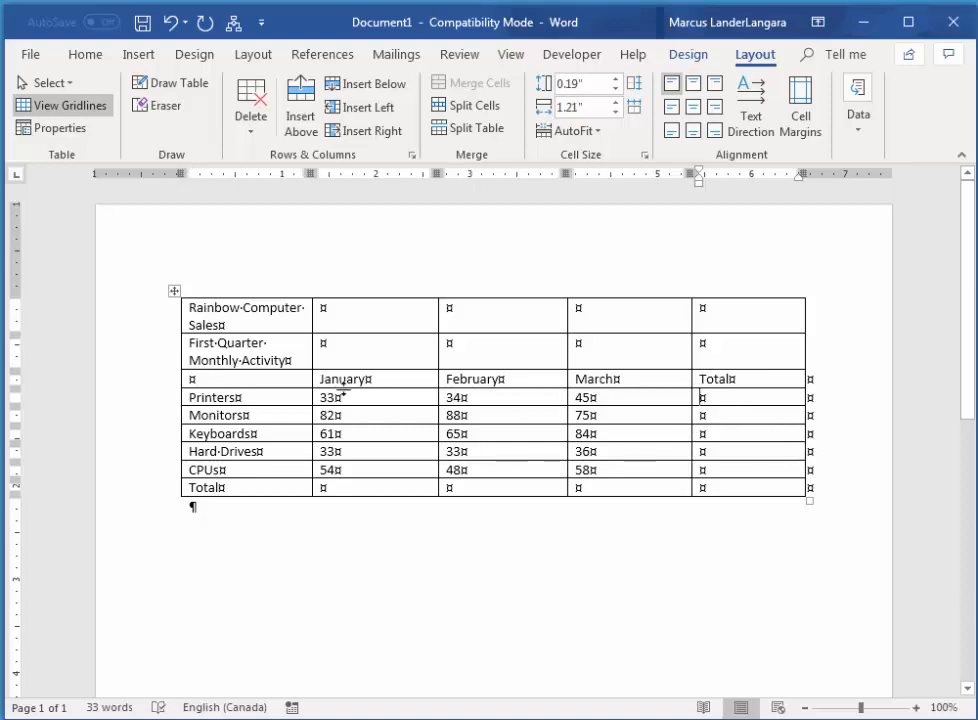
{"action": "left_click", "coordinate": [861, 136]}
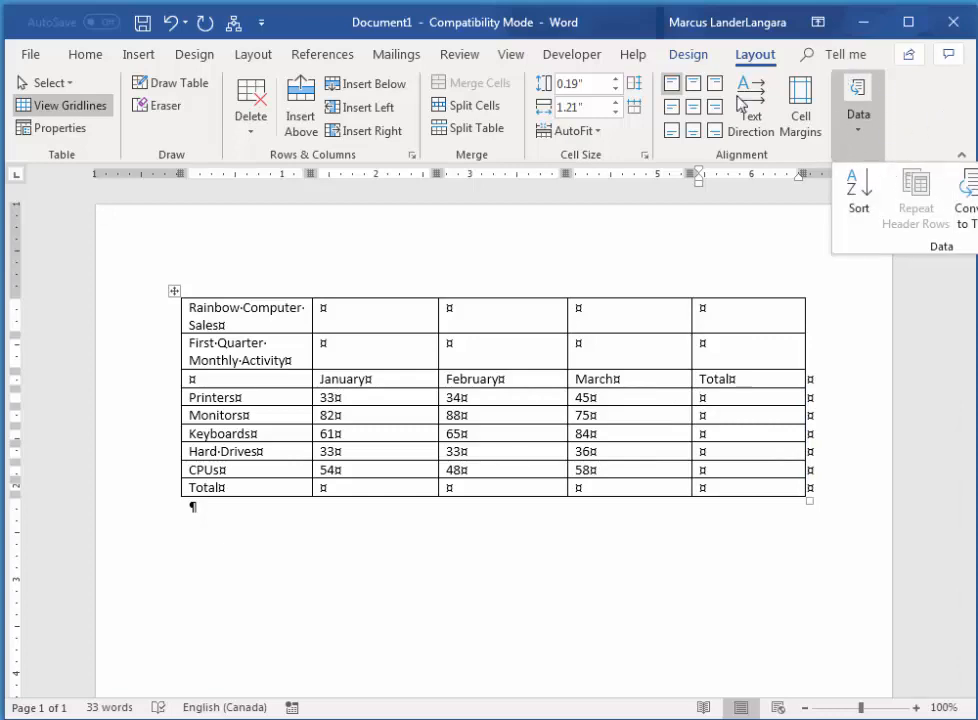
{"action": "left_click_drag", "start_coordinate": [610, 33], "coordinate": [406, 25]}
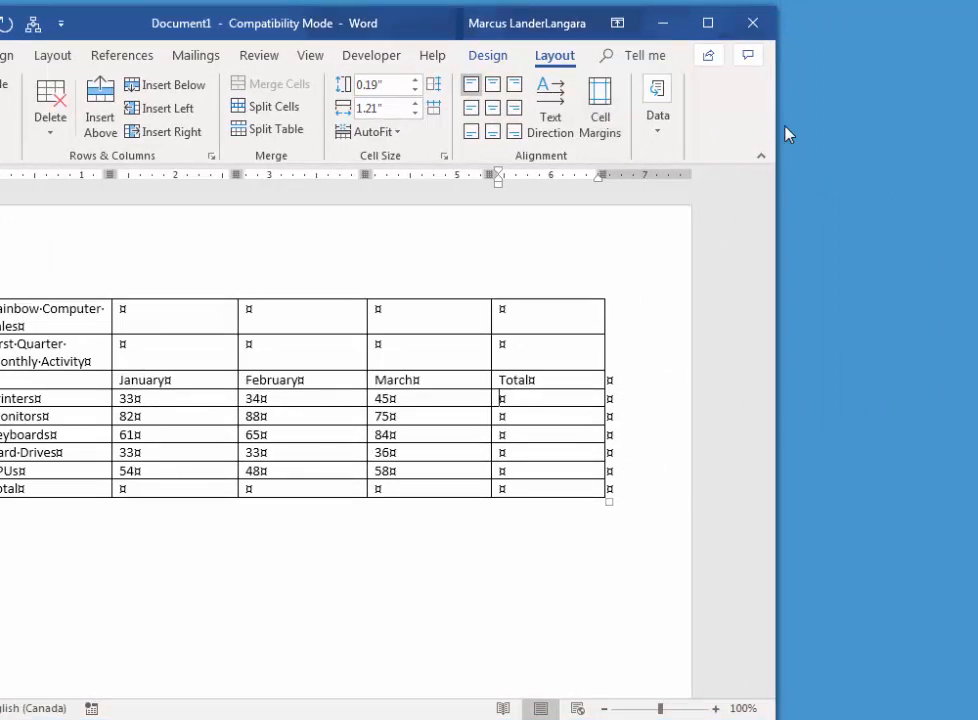
{"action": "left_click_drag", "start_coordinate": [777, 125], "coordinate": [962, 121]}
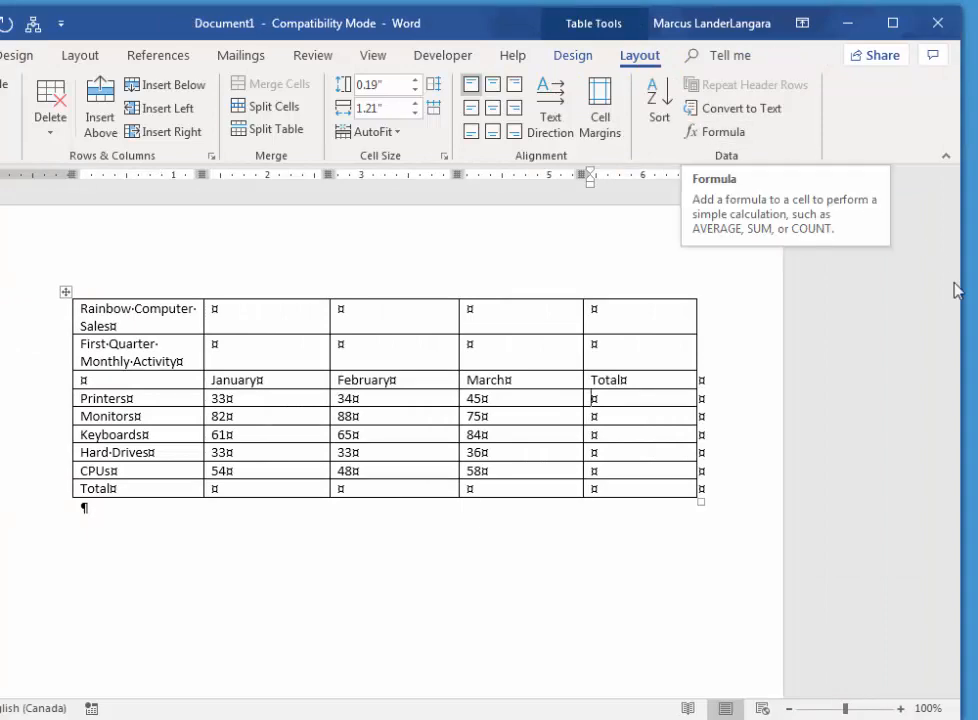
{"action": "left_click_drag", "start_coordinate": [919, 232], "coordinate": [847, 233]}
{"action": "mouse_move", "coordinate": [305, 27]}
{"action": "left_mouse_down"}
{"action": "mouse_move", "coordinate": [498, 26]}
{"action": "mouse_move", "coordinate": [480, 24]}
{"action": "left_mouse_up"}
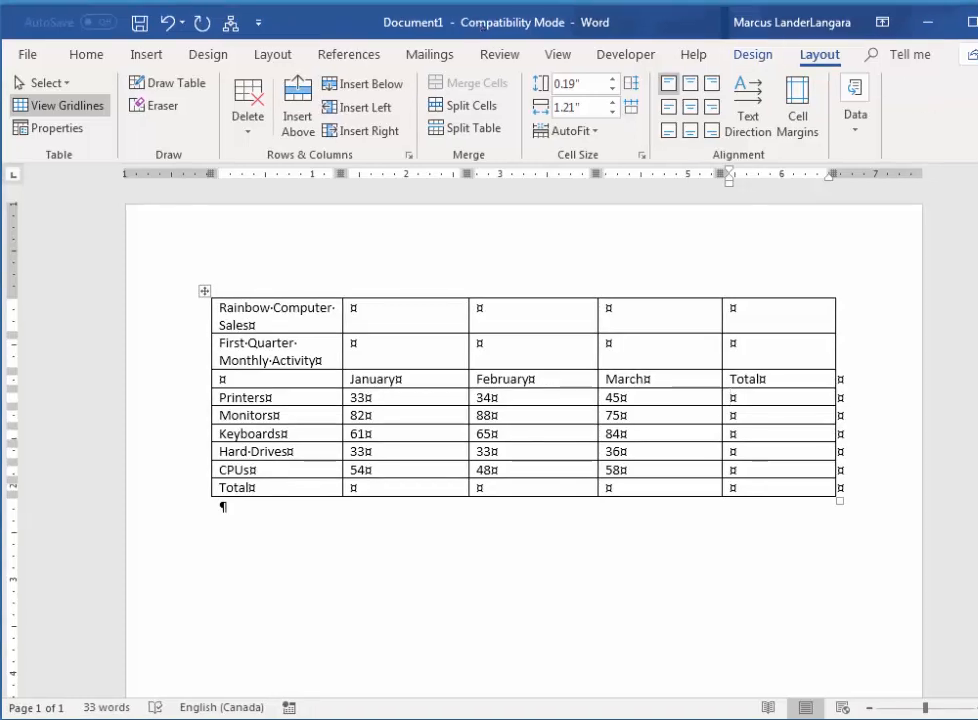
{"action": "left_click_drag", "start_coordinate": [977, 144], "coordinate": [970, 144]}
- Insert the formula =SUM(LEFT) with the number format #,##0 in the Printers row's Total cell
{"action": "left_click", "coordinate": [853, 100]}
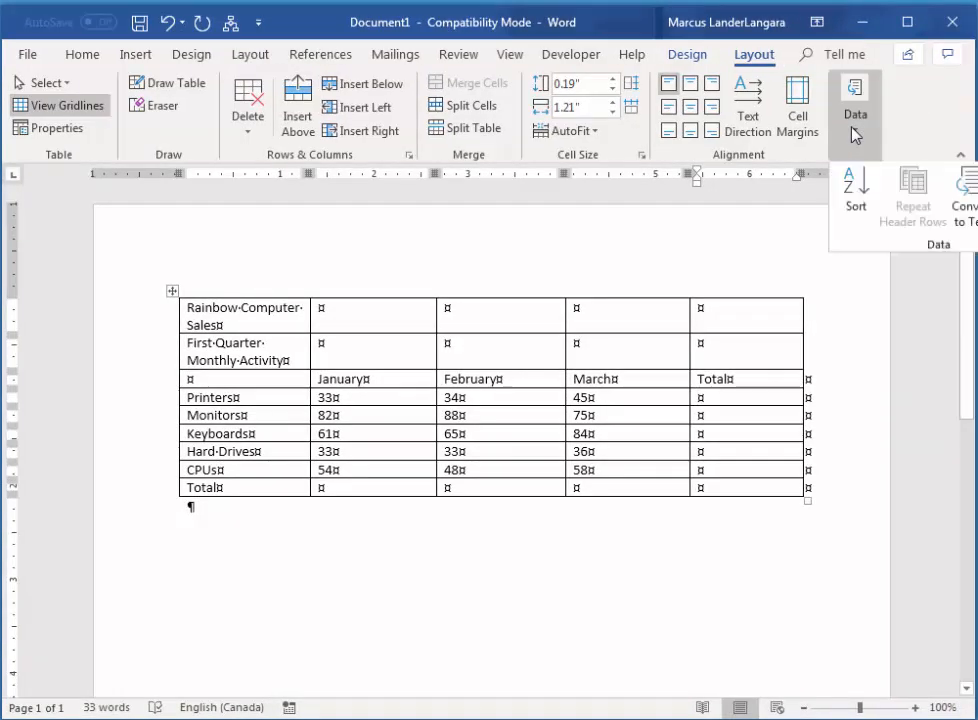
{"action": "left_click", "coordinate": [977, 200]}
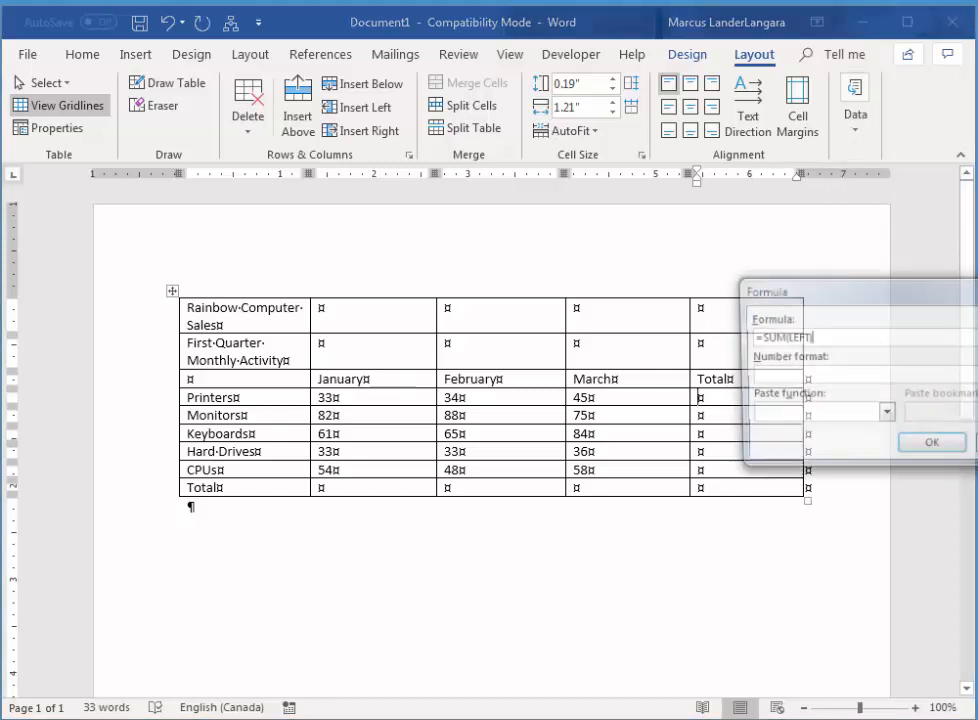
{"action": "left_click_drag", "start_coordinate": [931, 290], "coordinate": [745, 537]}
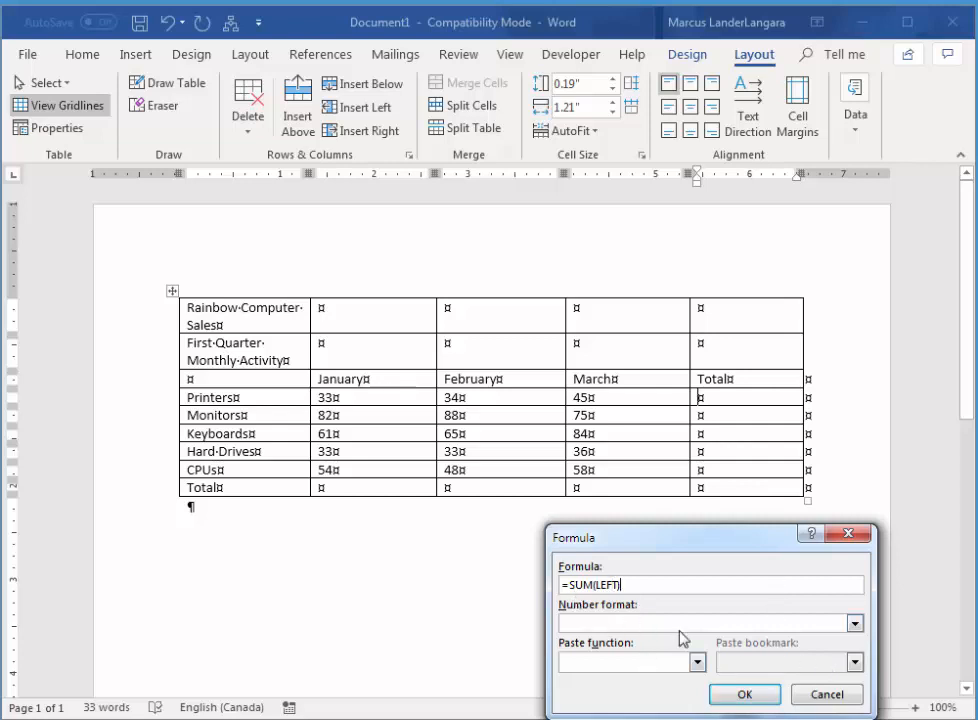
{"action": "left_click", "coordinate": [854, 622]}
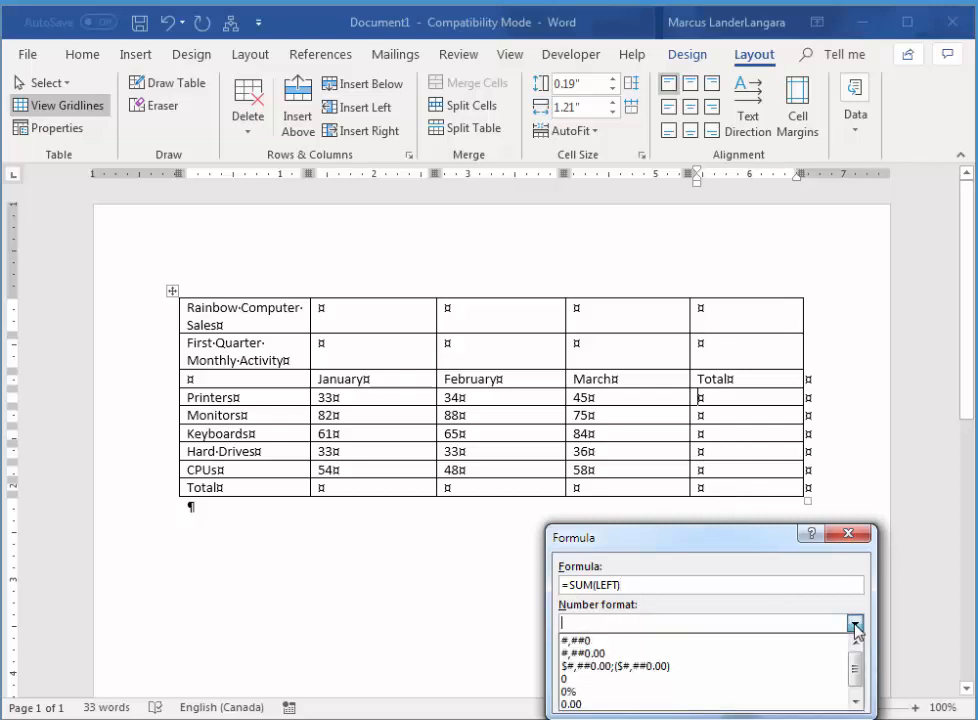
{"action": "left_click", "coordinate": [592, 641]}
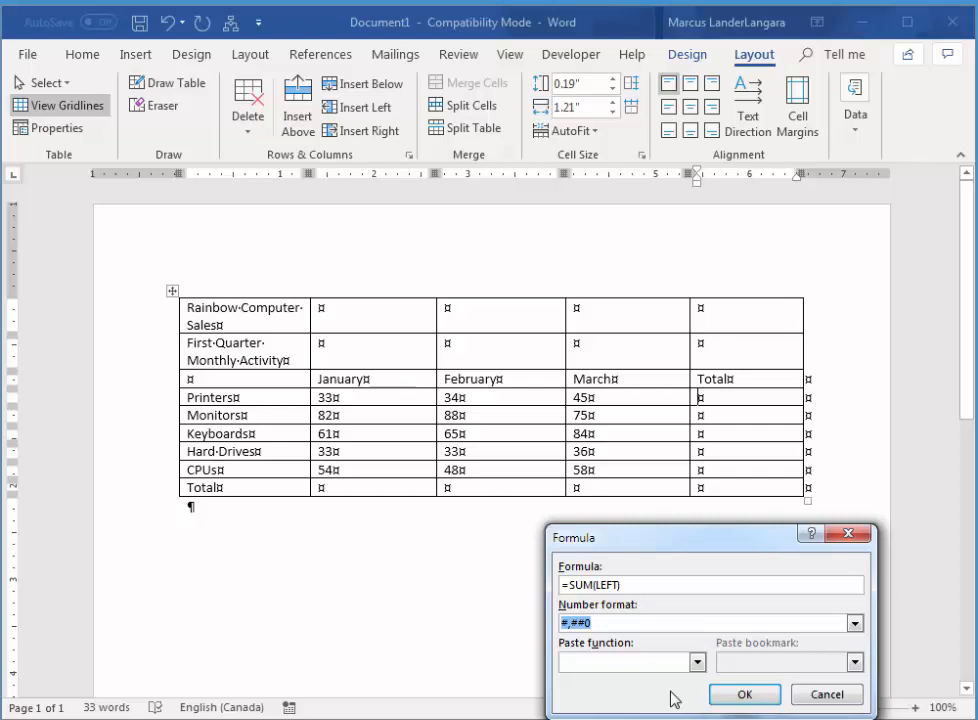
{"action": "left_click", "coordinate": [744, 695]}
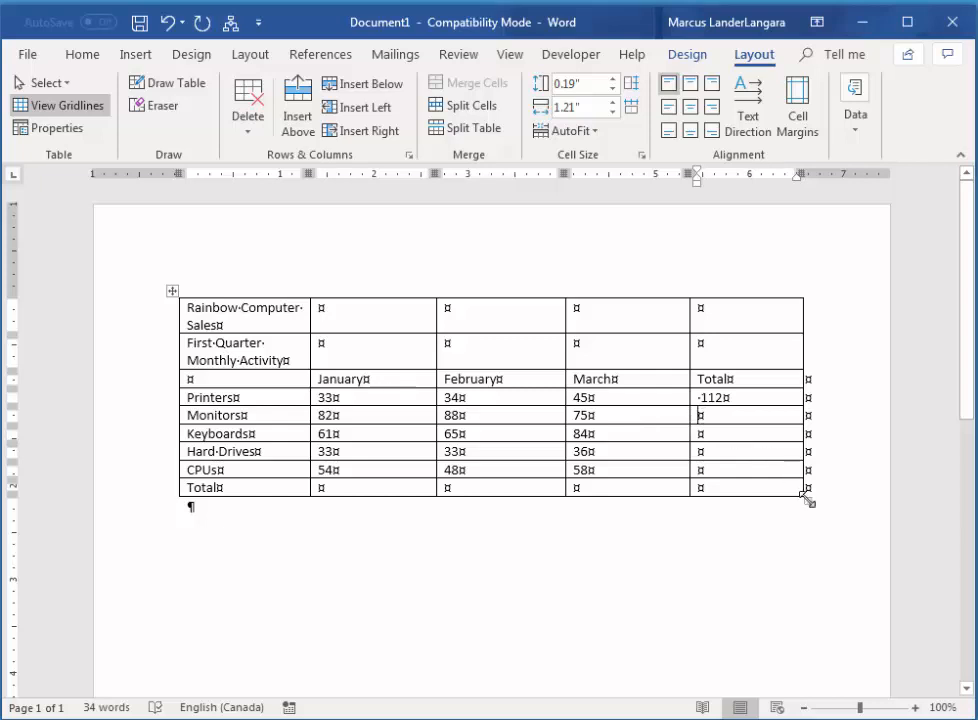
- Repeat the row-sum formula in the Total column for Monitors, Keyboards, Hard Drives and CPUs
{"action": "key", "text": "F4"}
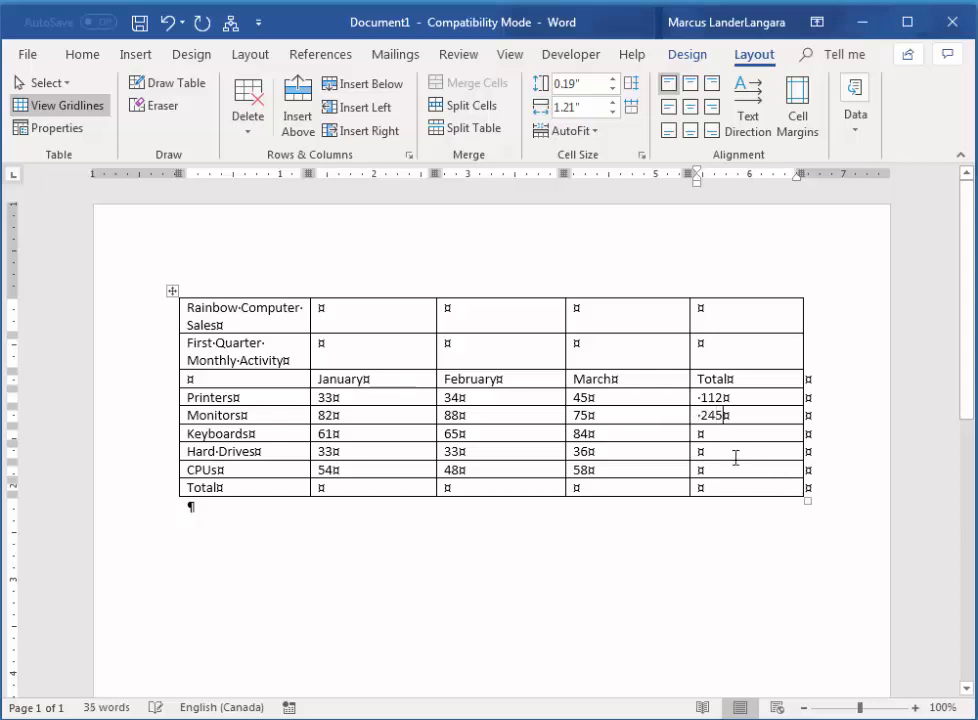
{"action": "left_click", "coordinate": [715, 437]}
{"action": "key", "text": "F4"}
{"action": "left_click", "coordinate": [733, 456]}
{"action": "key", "text": "F4"}
{"action": "left_click", "coordinate": [723, 468]}
{"action": "key", "text": "F4"}
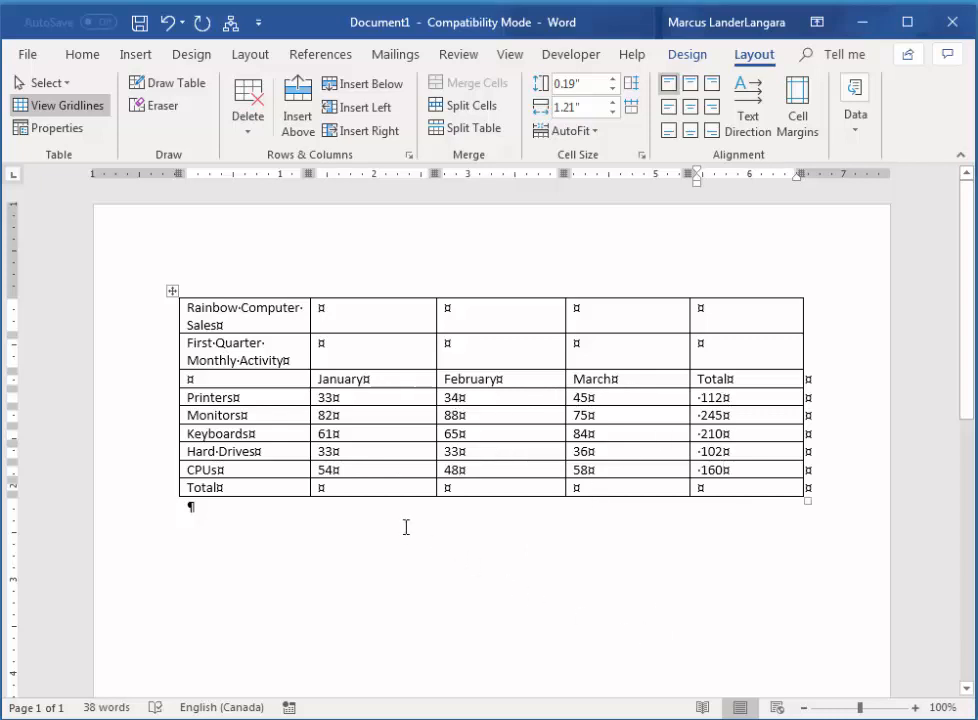
- Insert the formula =SUM(ABOVE) in the January cell of the bottom Total row
{"action": "left_click", "coordinate": [334, 489]}
{"action": "left_click", "coordinate": [856, 133]}
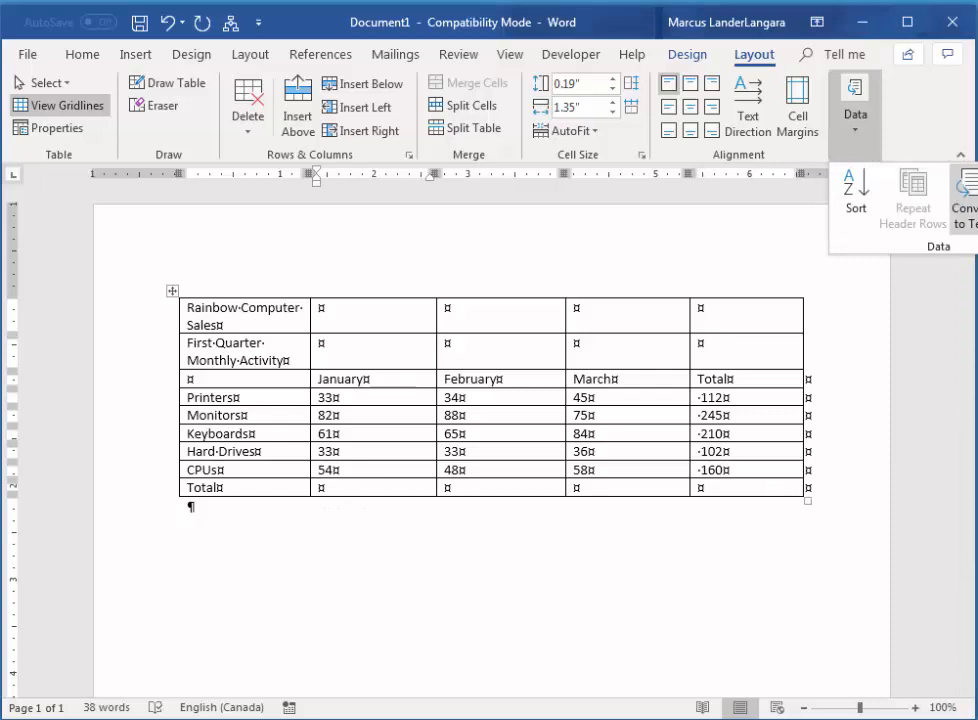
{"action": "left_click", "coordinate": [976, 197]}
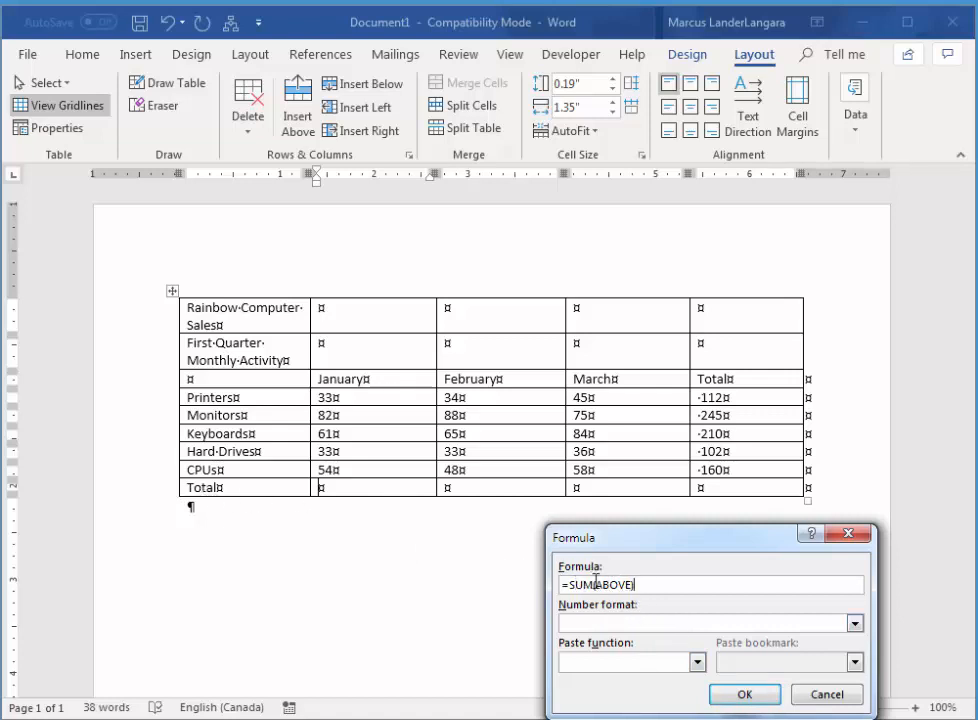
{"action": "left_click", "coordinate": [745, 695]}
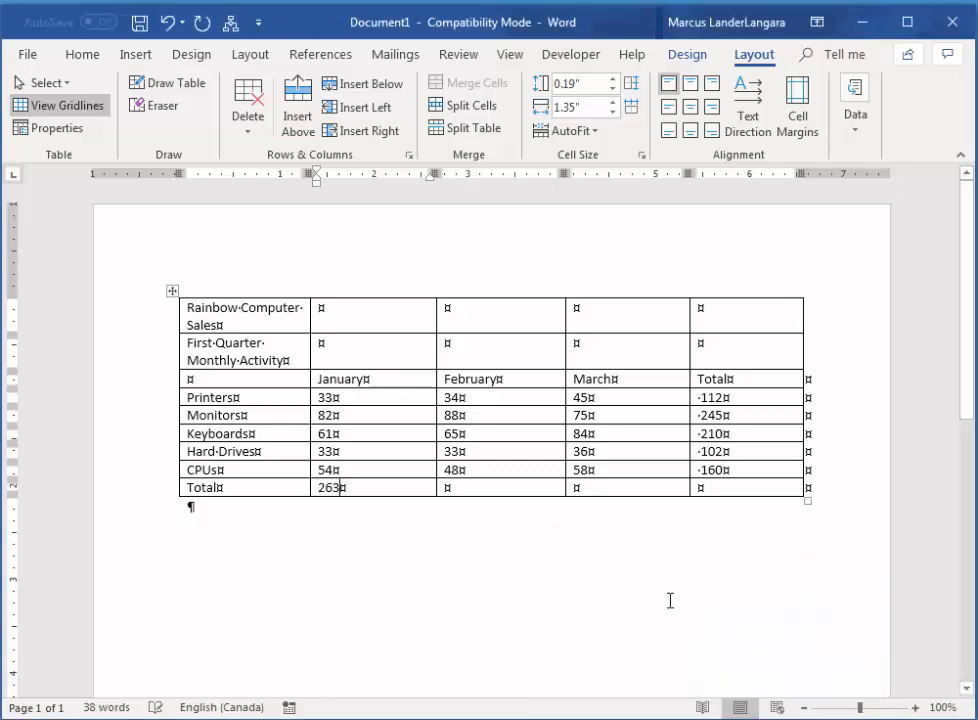
- Repeat the column-sum formula in the bottom row's February, March and Total cells
{"action": "left_click", "coordinate": [505, 490]}
{"action": "key", "text": "F4"}
{"action": "left_click", "coordinate": [603, 489]}
{"action": "key", "text": "F4"}
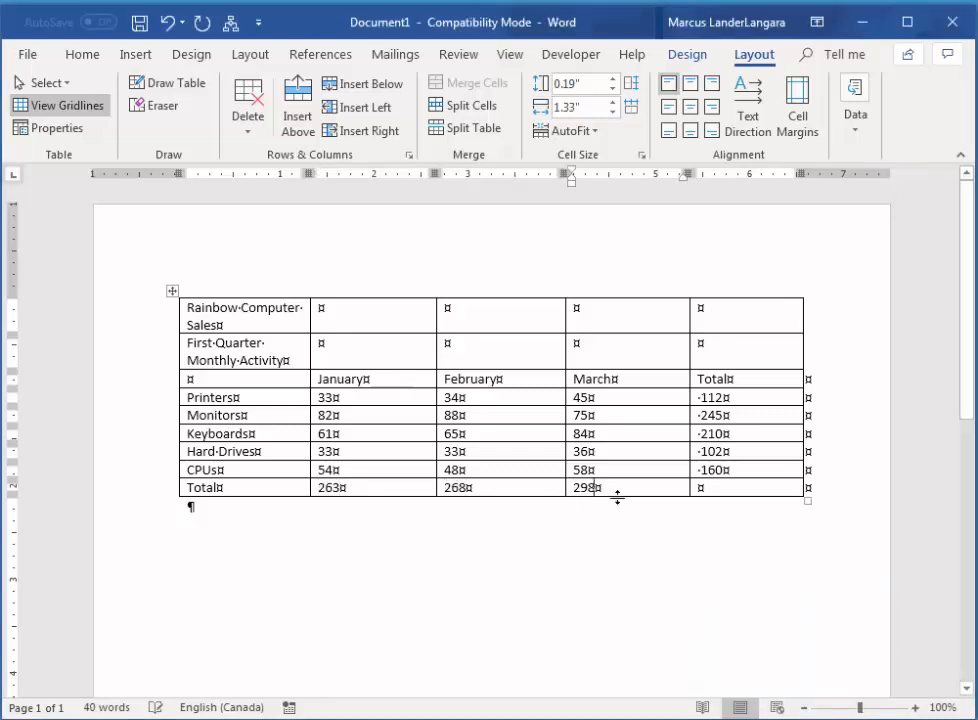
{"action": "left_click", "coordinate": [705, 488]}
{"action": "key", "text": "F4"}
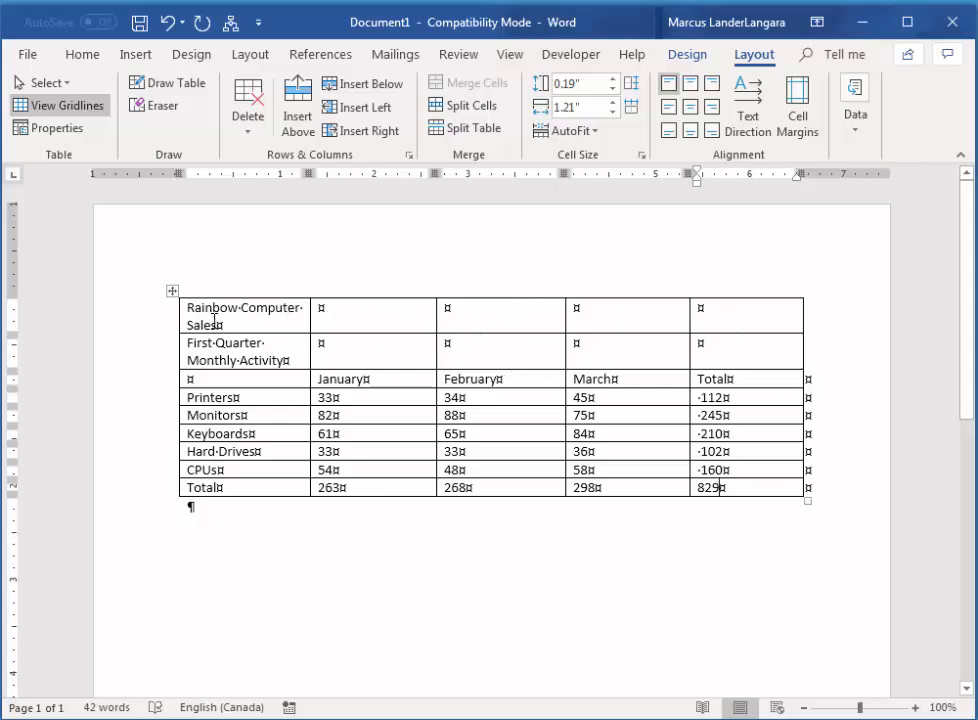
- Merge the five cells of the first row and center the Rainbow Computer Sales title horizontally and vertically
{"action": "left_click_drag", "start_coordinate": [214, 321], "coordinate": [449, 313]}
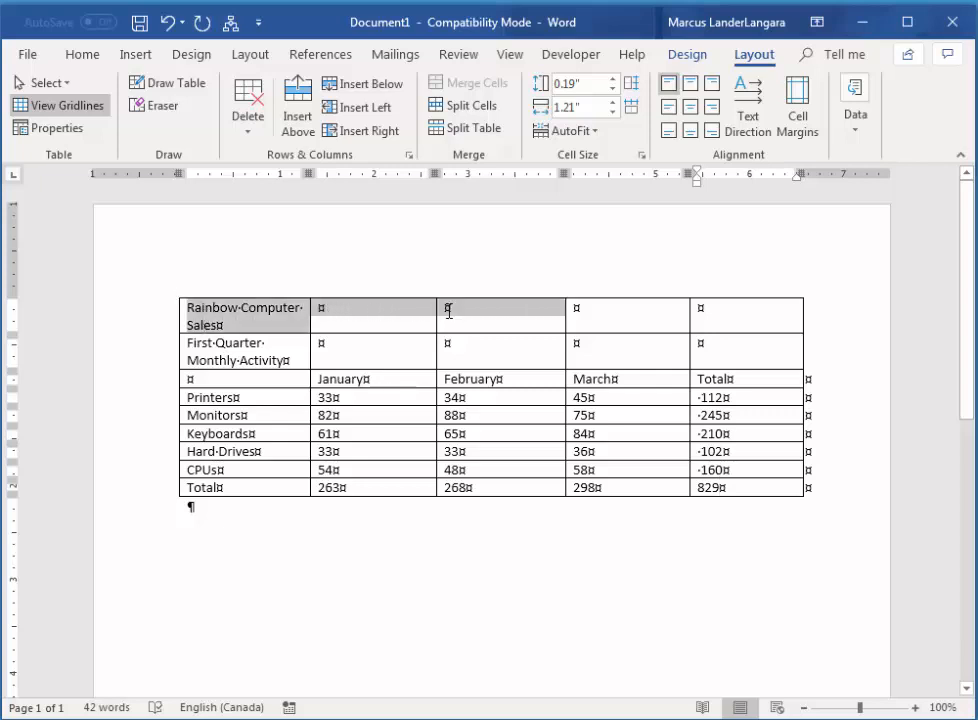
{"action": "left_click_drag", "start_coordinate": [530, 311], "coordinate": [596, 312]}
{"action": "left_click_drag", "start_coordinate": [682, 314], "coordinate": [718, 319]}
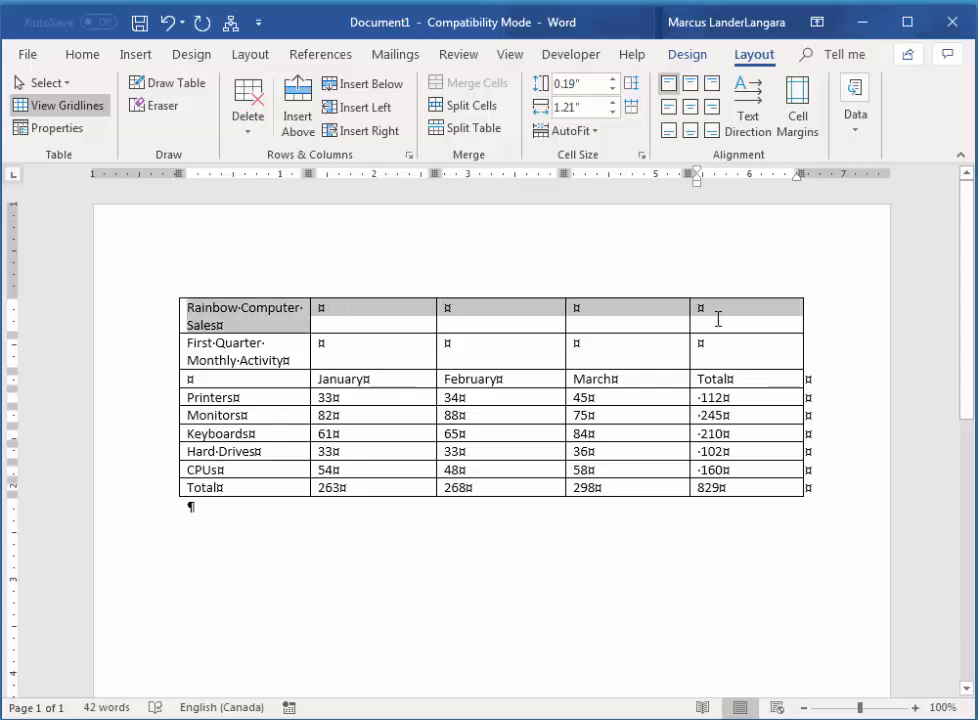
{"action": "left_click", "coordinate": [494, 88]}
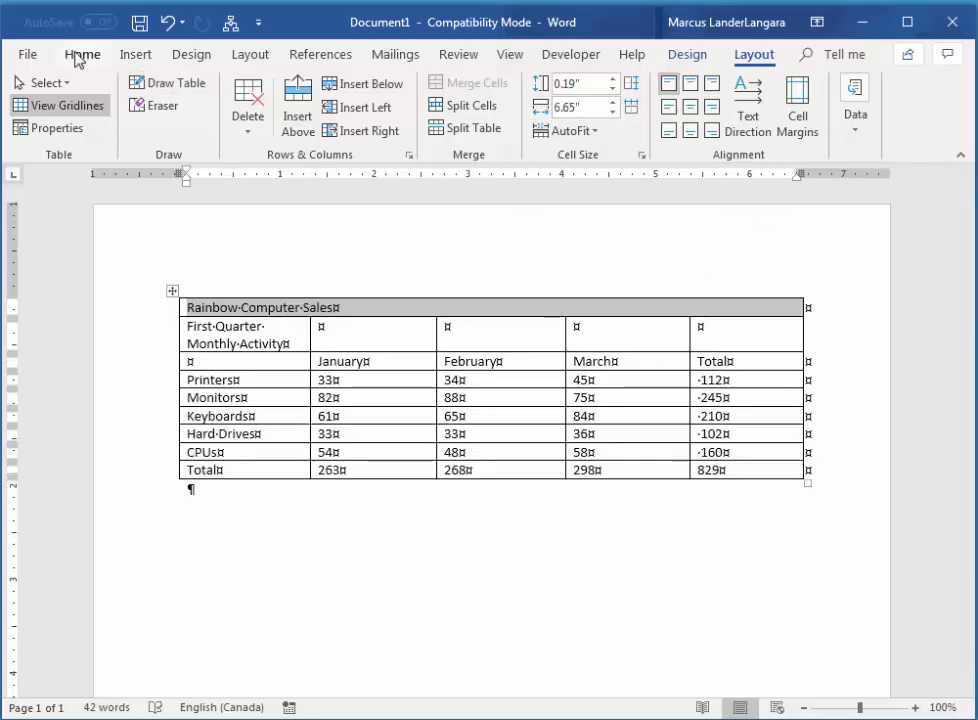
{"action": "left_click", "coordinate": [691, 107]}
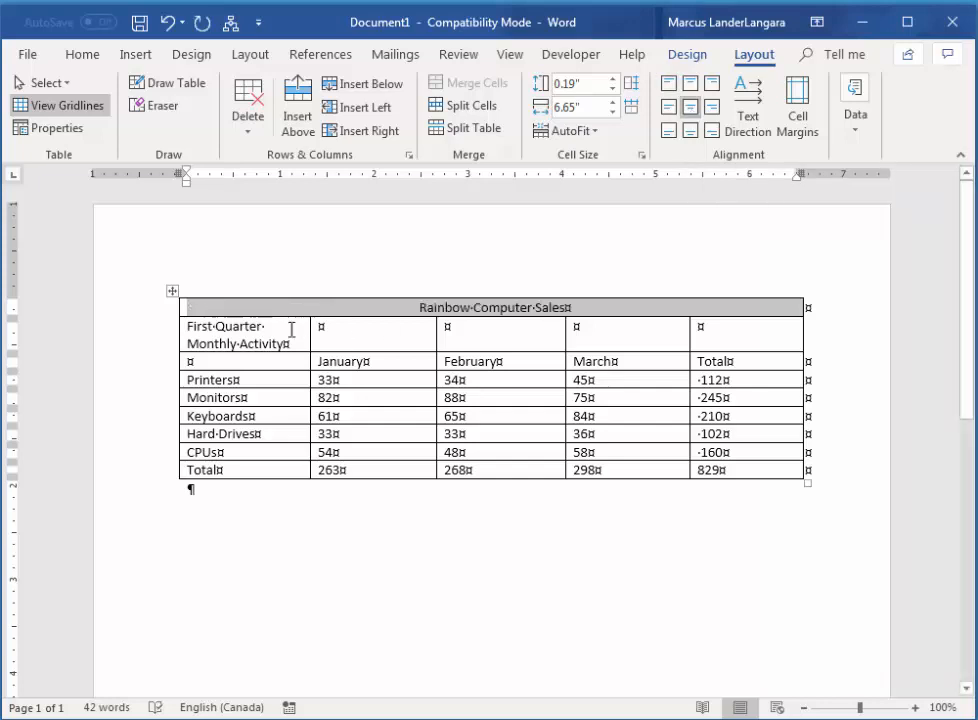
- Merge the second row into one cell, and center its First Quarter Monthly Activity title and the January to Total headings
{"action": "left_click_drag", "start_coordinate": [193, 325], "coordinate": [716, 336]}
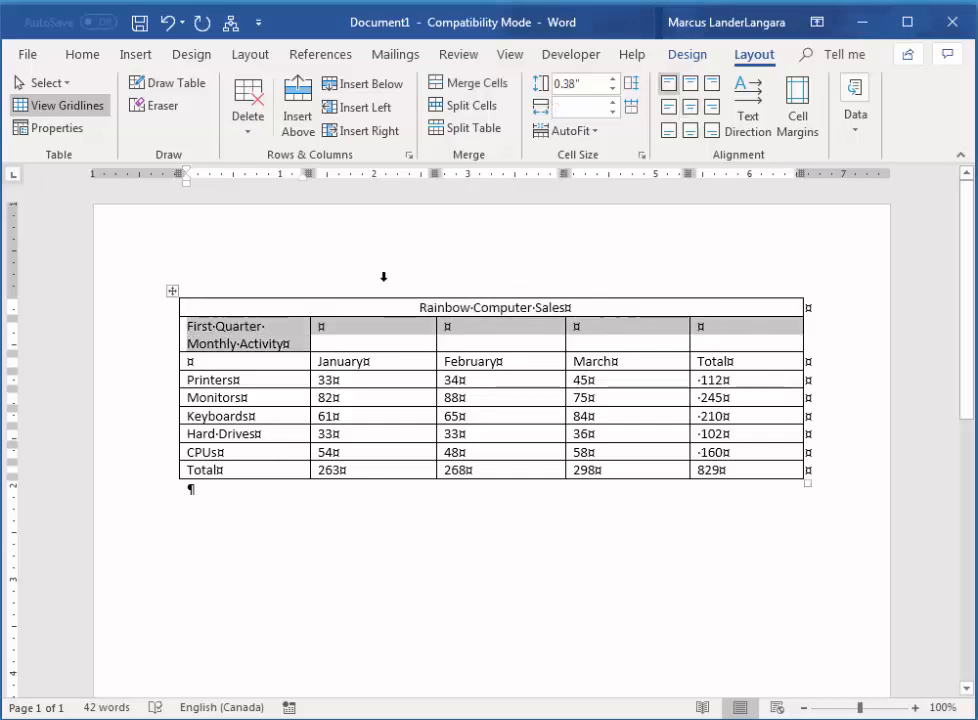
{"action": "left_click", "coordinate": [468, 86]}
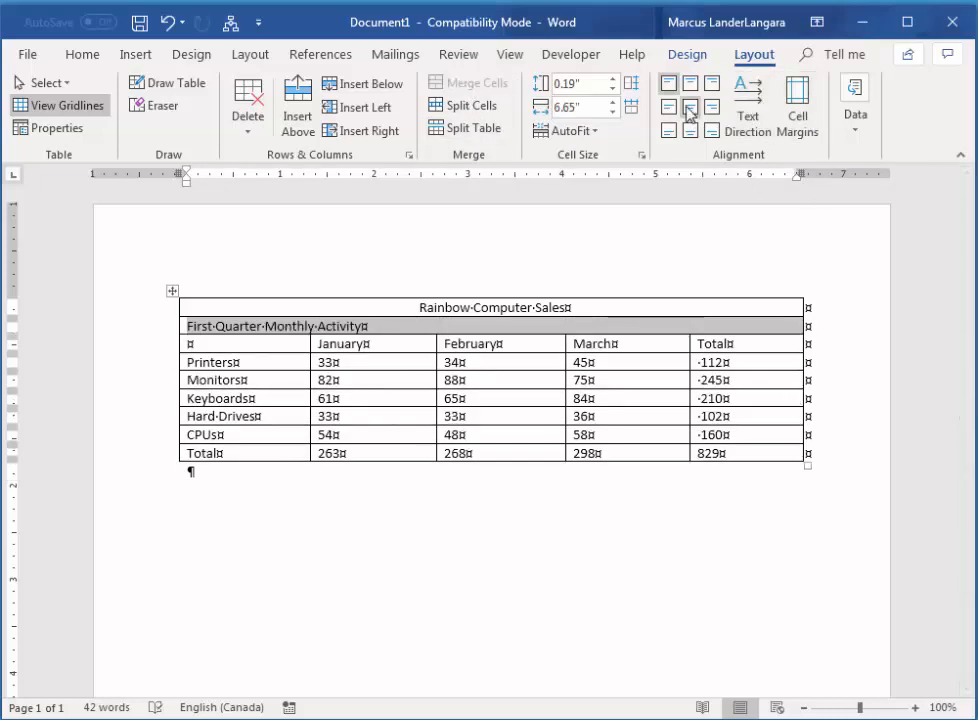
{"action": "left_click", "coordinate": [690, 108]}
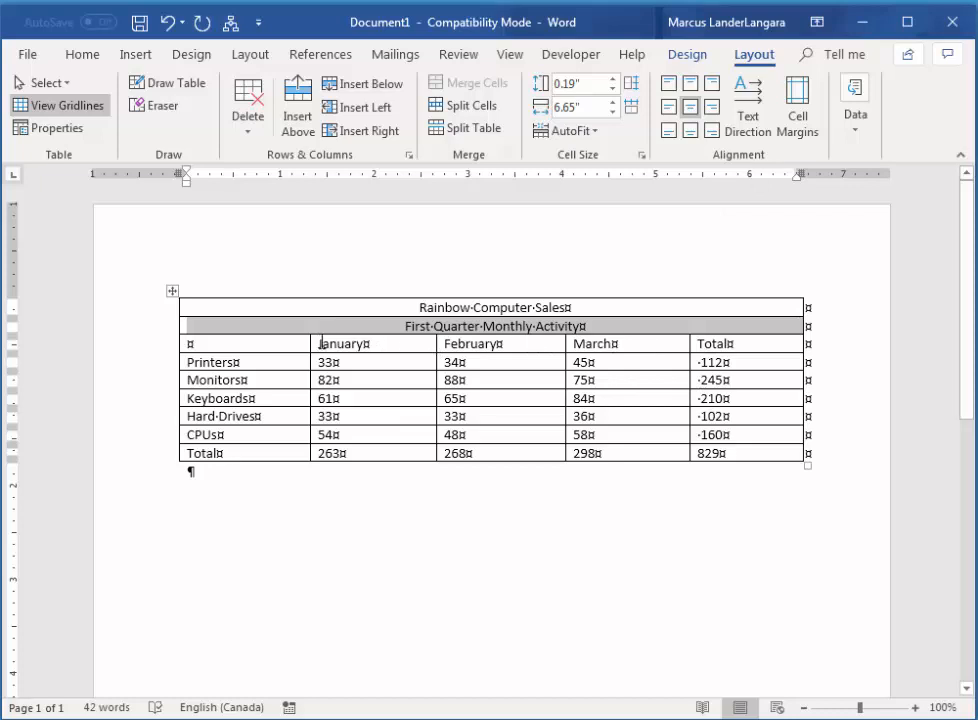
{"action": "left_click_drag", "start_coordinate": [320, 343], "coordinate": [709, 343]}
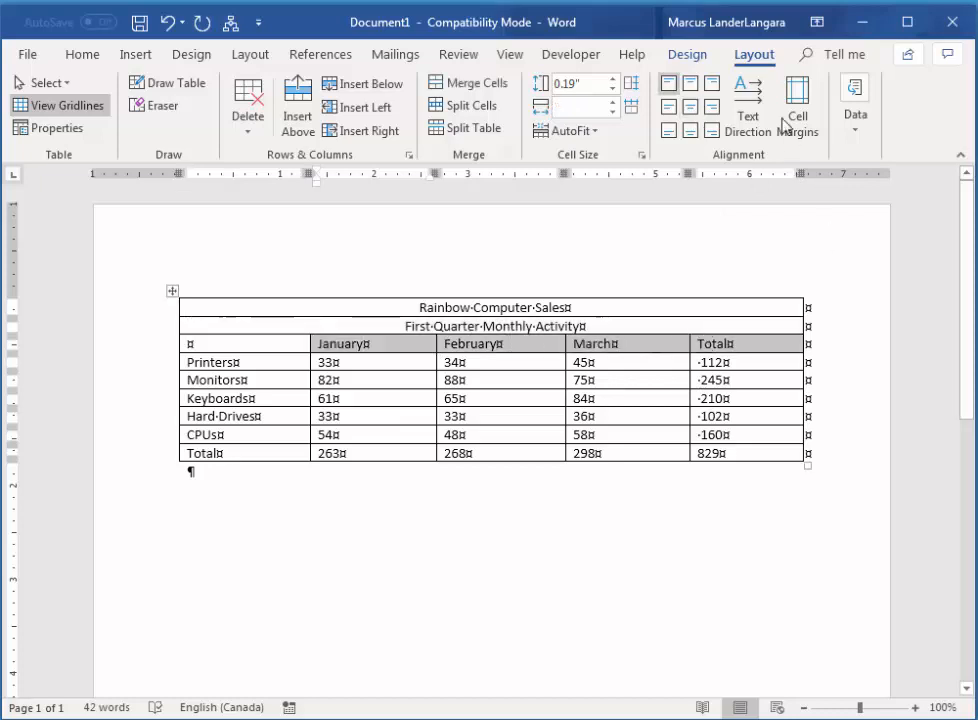
{"action": "left_click", "coordinate": [690, 106]}
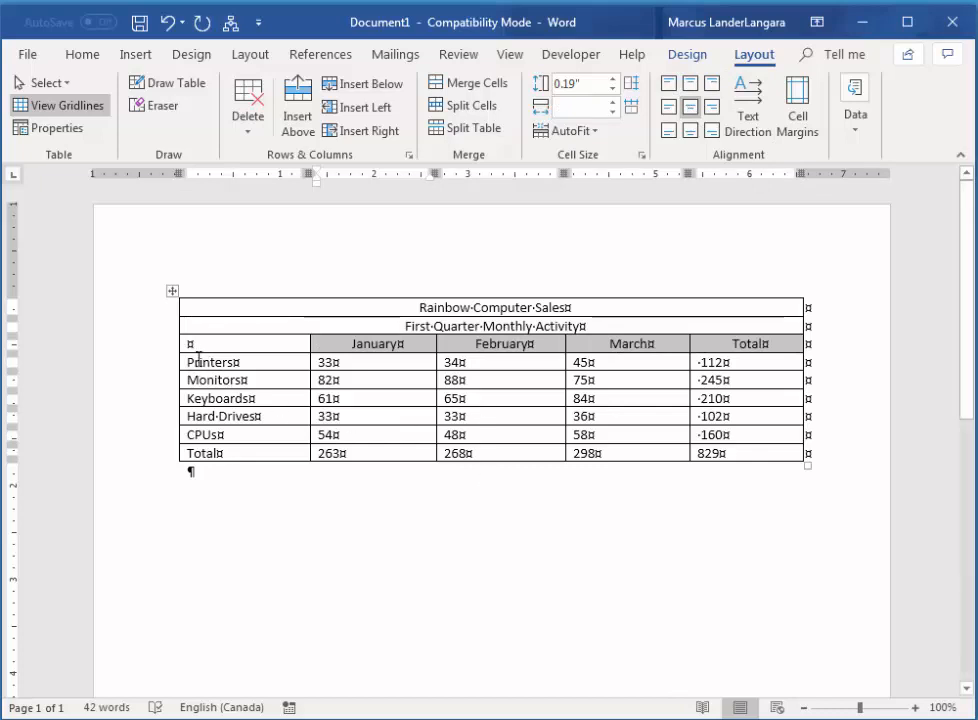
- Italicize the product labels Printers to CPUs and make the January to Total headings bold
{"action": "left_click_drag", "start_coordinate": [199, 357], "coordinate": [212, 433]}
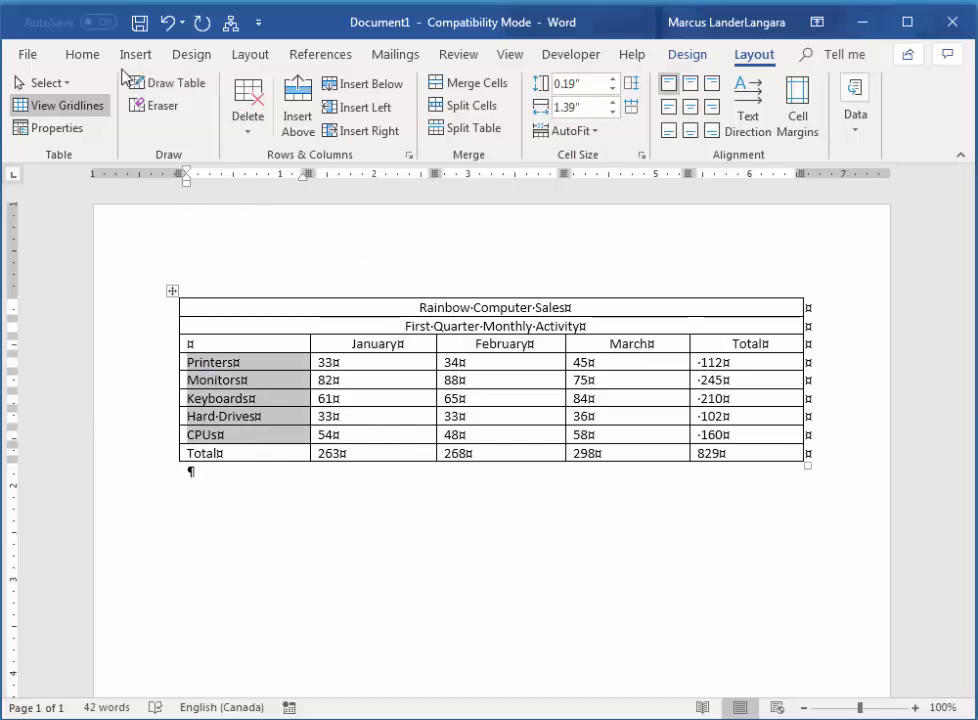
{"action": "left_click", "coordinate": [82, 56]}
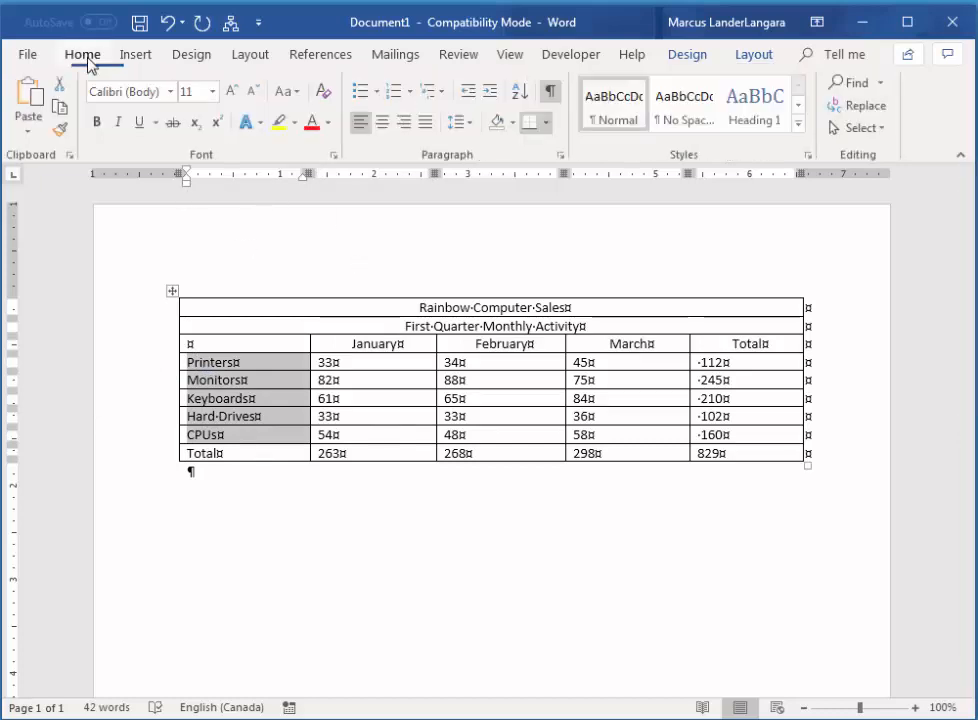
{"action": "left_click", "coordinate": [119, 122]}
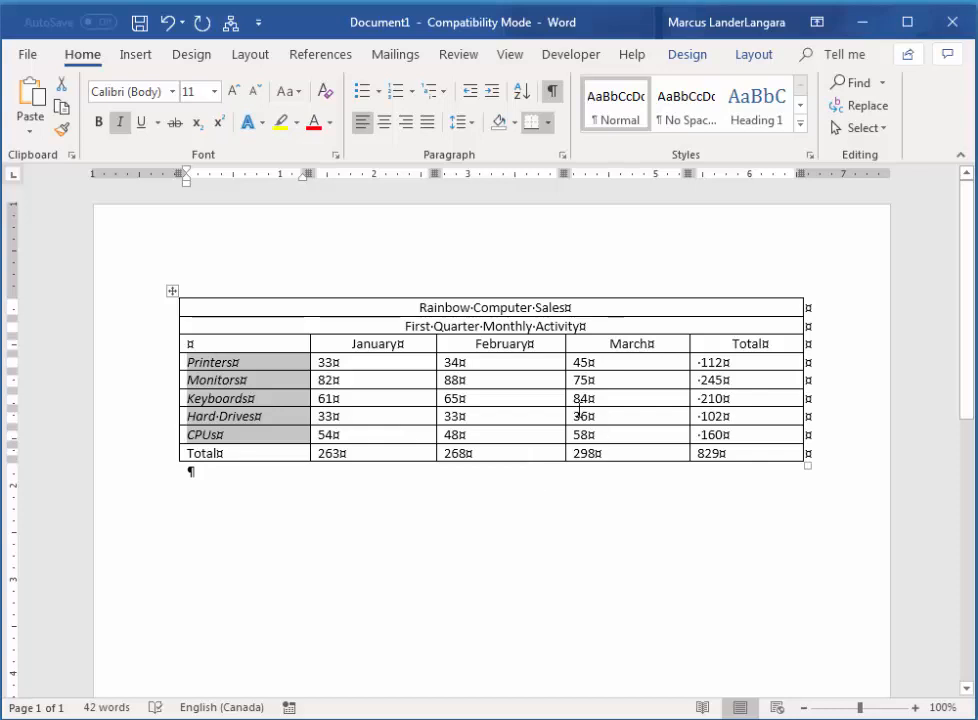
{"action": "left_click_drag", "start_coordinate": [350, 340], "coordinate": [715, 345]}
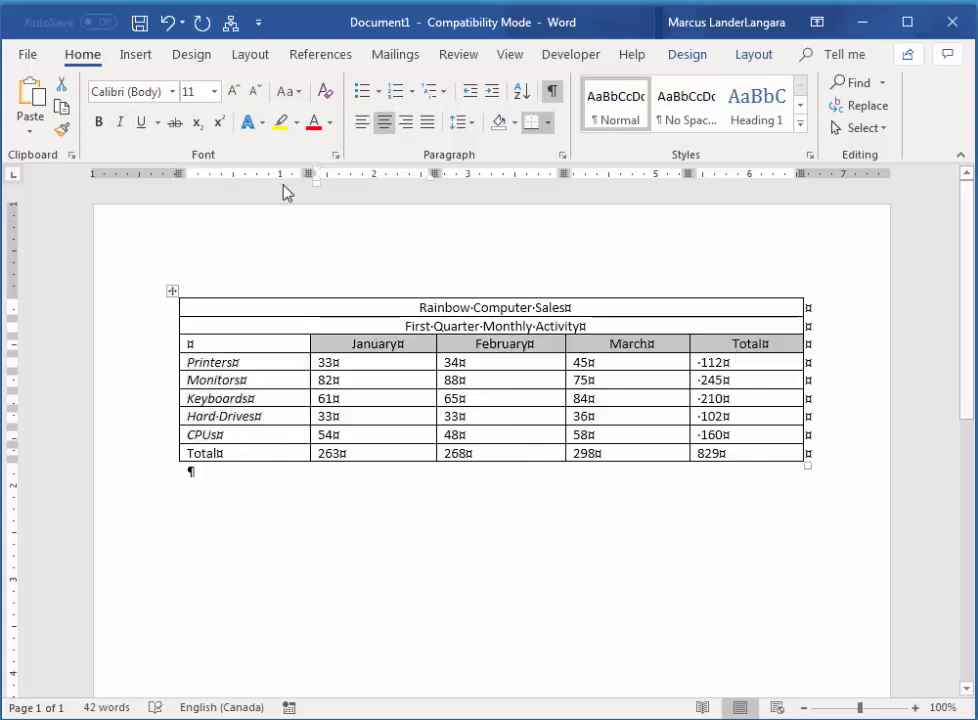
{"action": "left_click", "coordinate": [98, 122]}
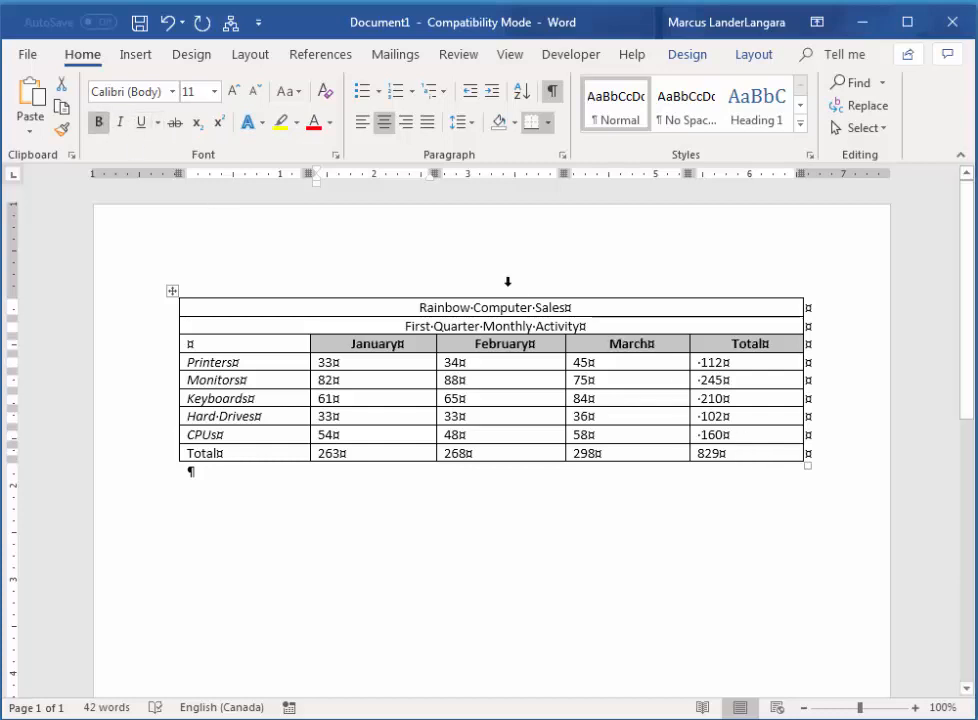
- Apply the Heading 1 style to the Rainbow Computer Sales title and Heading 2 to the First Quarter Monthly Activity title
{"action": "left_click", "coordinate": [490, 309]}
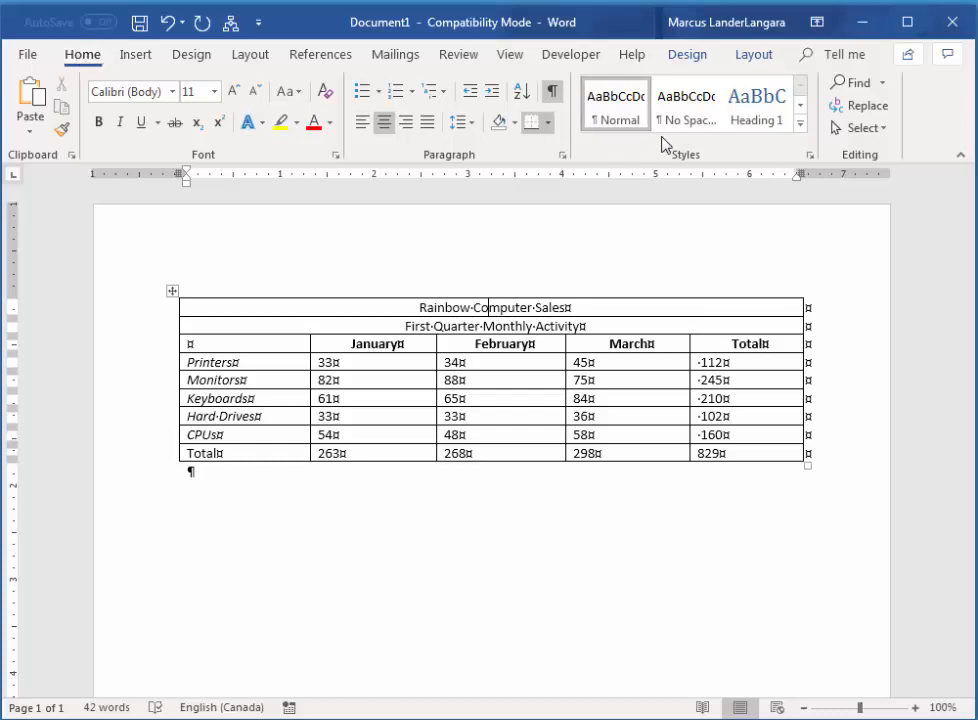
{"action": "left_click", "coordinate": [770, 110]}
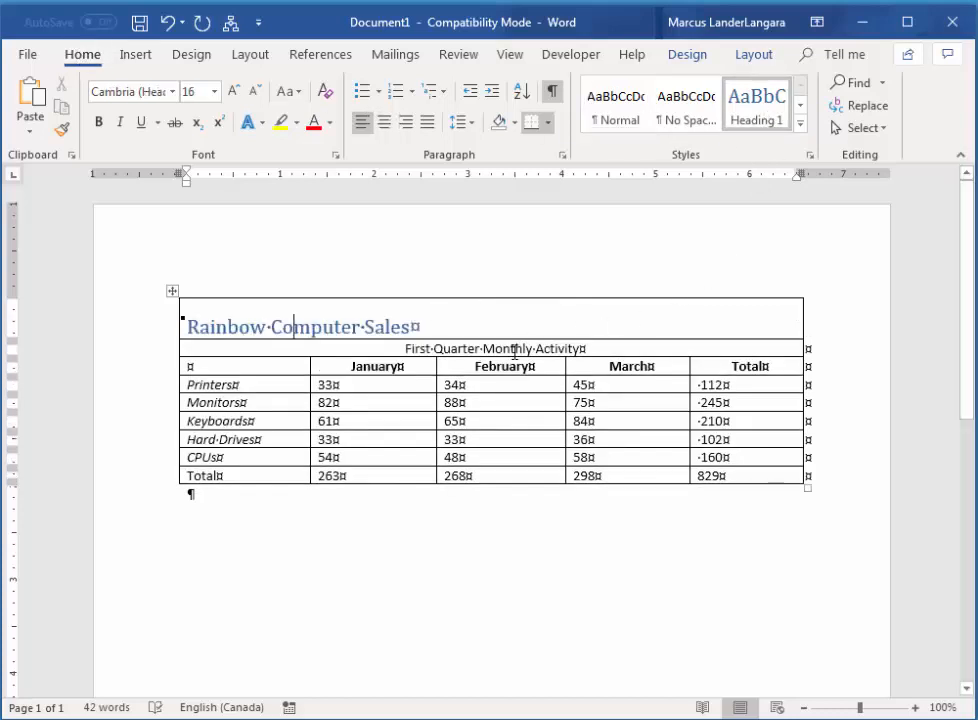
{"action": "left_click", "coordinate": [514, 350]}
{"action": "left_click", "coordinate": [800, 124]}
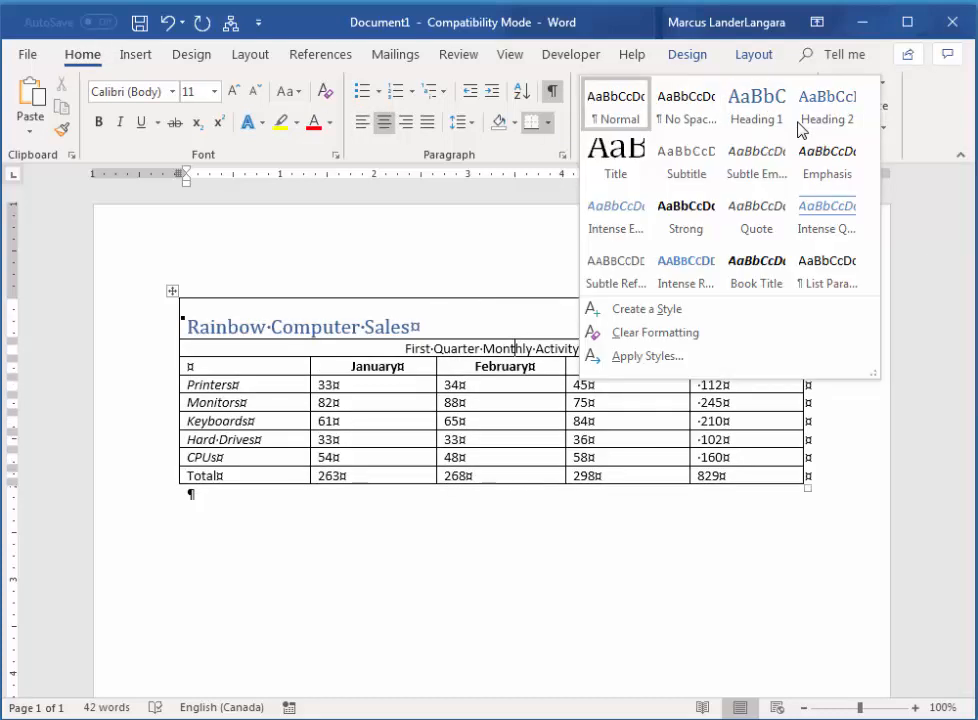
{"action": "left_click", "coordinate": [800, 124]}
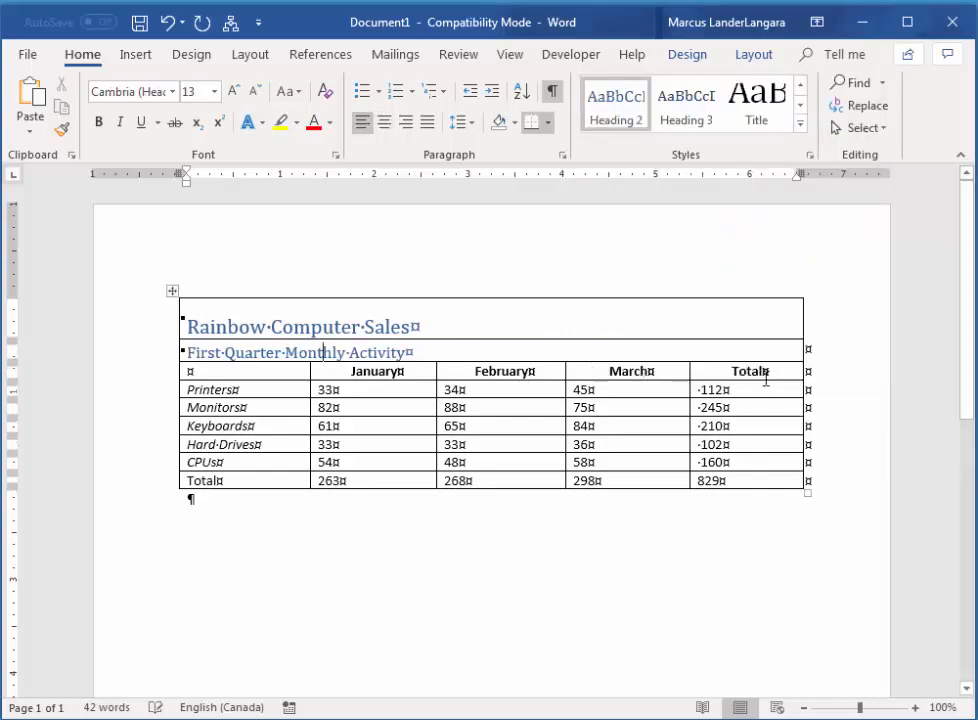
- Remove the space before the paragraph in the Rainbow Computer Sales title row
{"action": "left_click", "coordinate": [355, 327]}
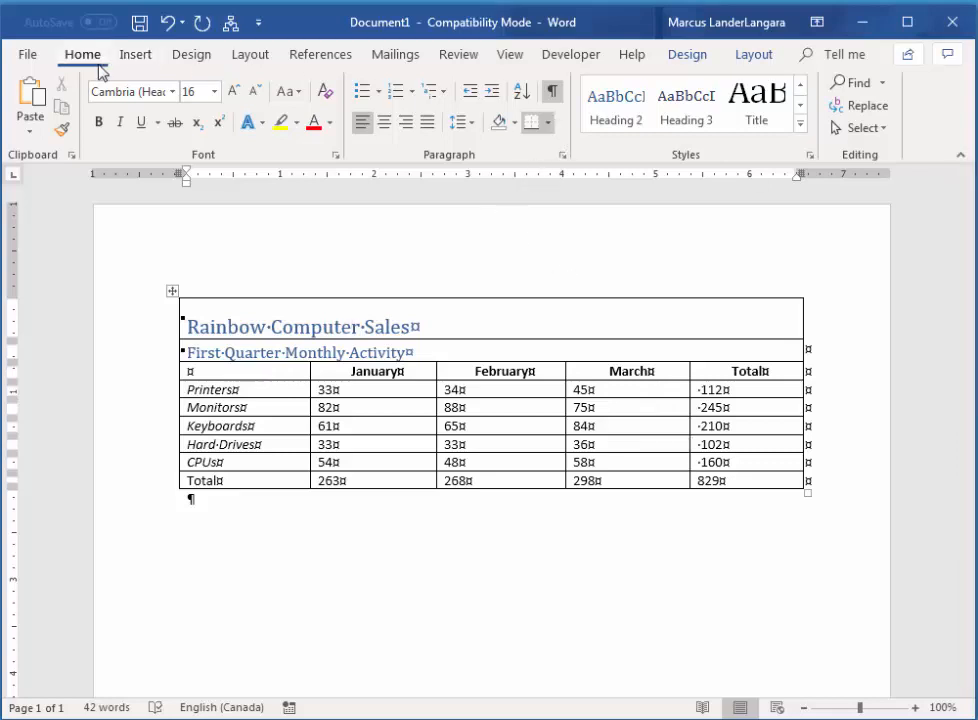
{"action": "left_click", "coordinate": [469, 128]}
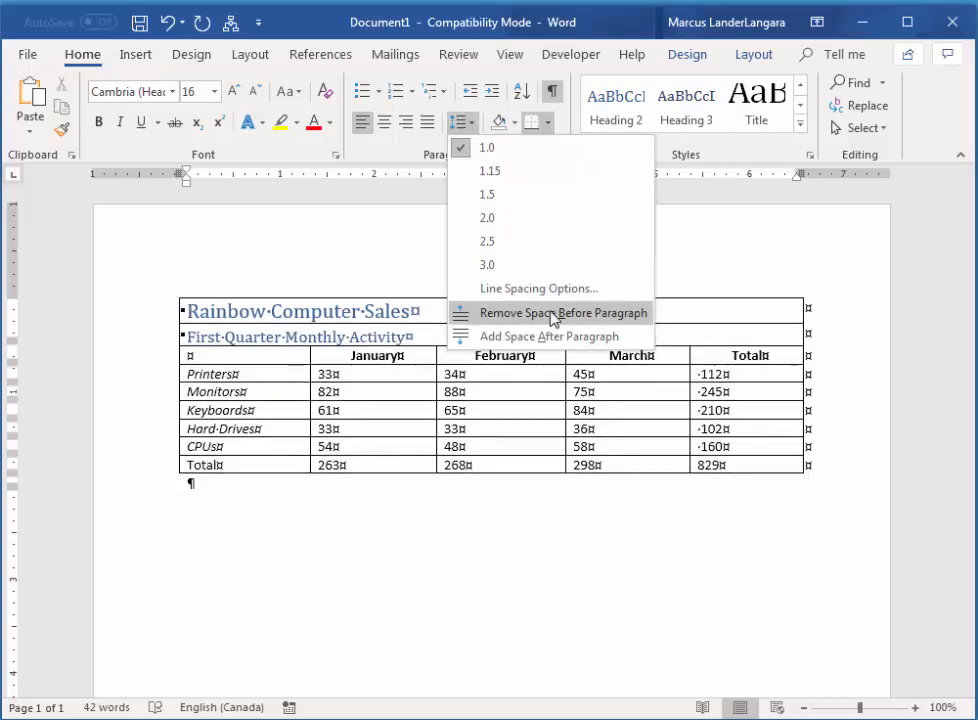
{"action": "left_click", "coordinate": [551, 313]}
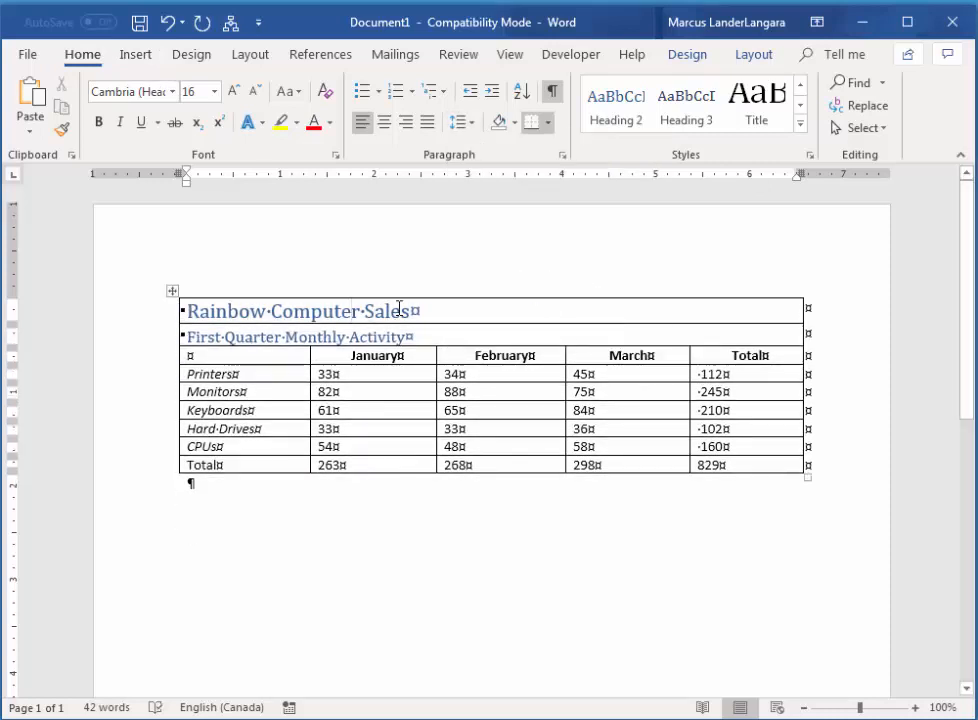
- Center the Rainbow Computer Sales and First Quarter Monthly Activity titles horizontally and vertically in their merged cells
{"action": "left_click", "coordinate": [765, 64]}
{"action": "left_click", "coordinate": [690, 106]}
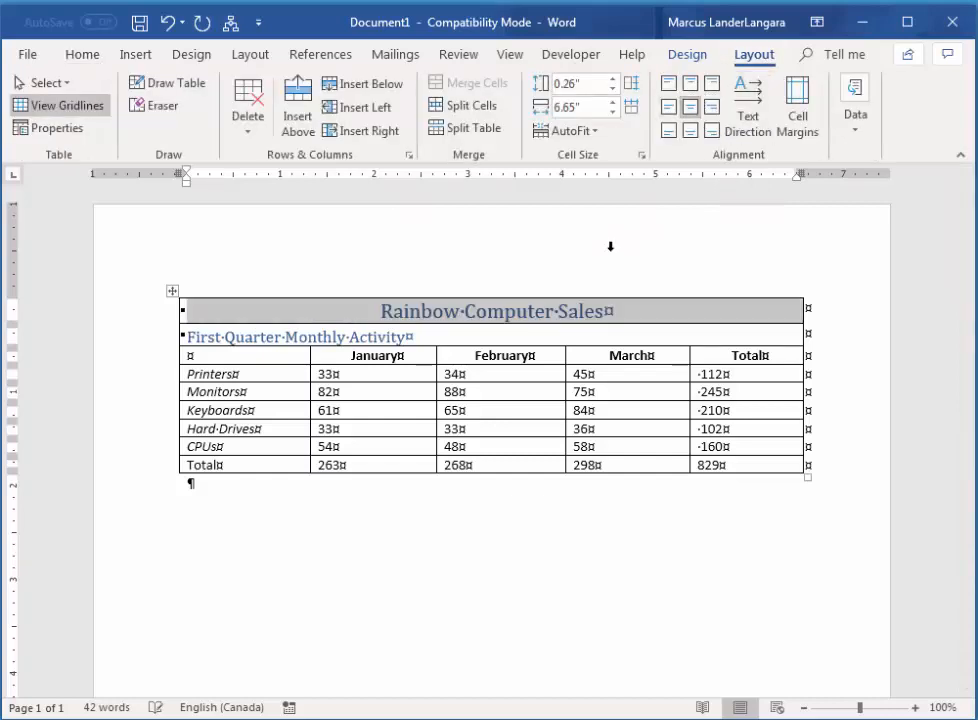
{"action": "left_click", "coordinate": [393, 338]}
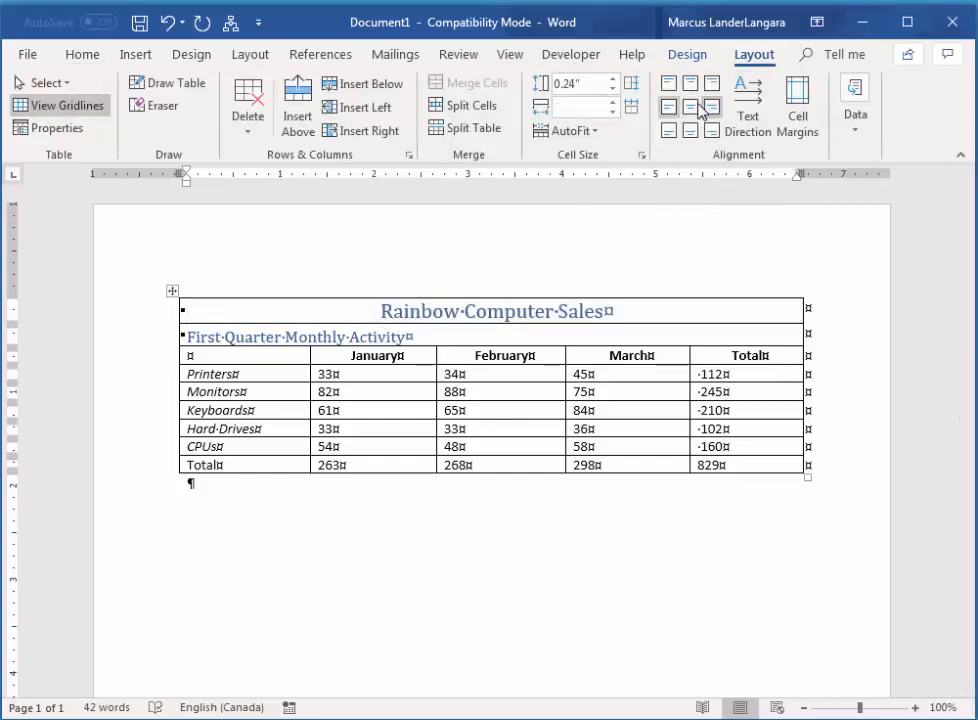
{"action": "left_click", "coordinate": [694, 106]}
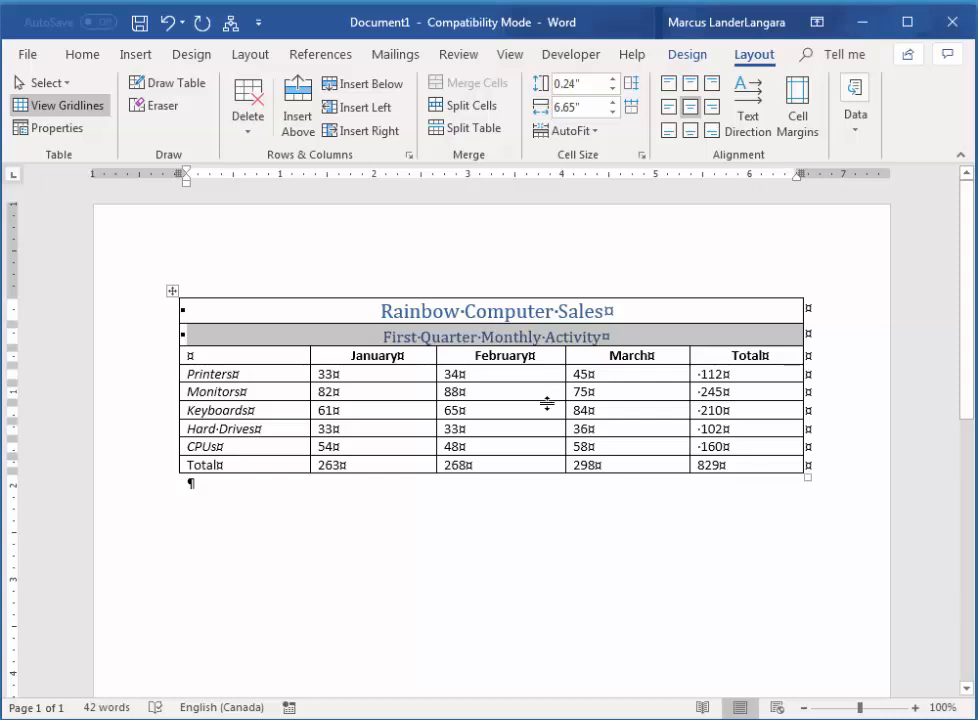
- Narrow the January column to 0.99" and manually tighten the February, March, Total and product label columns around their text
{"action": "left_click", "coordinate": [386, 392]}
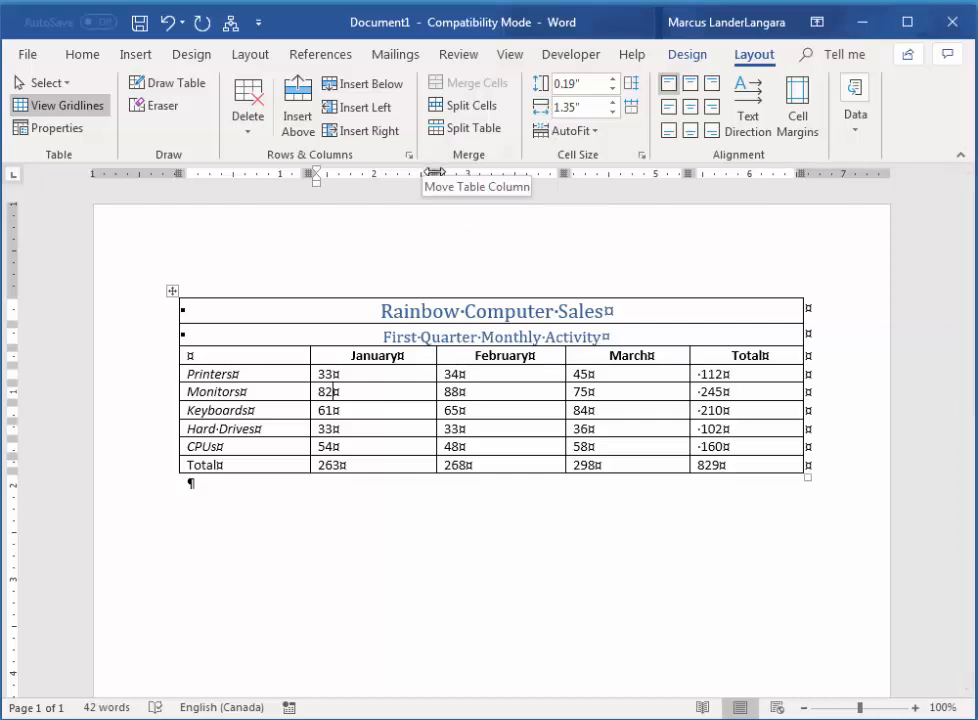
{"action": "mouse_move", "coordinate": [432, 172]}
{"action": "left_mouse_down"}
{"action": "mouse_move", "coordinate": [373, 161]}
{"action": "mouse_move", "coordinate": [391, 165]}
{"action": "left_mouse_up"}
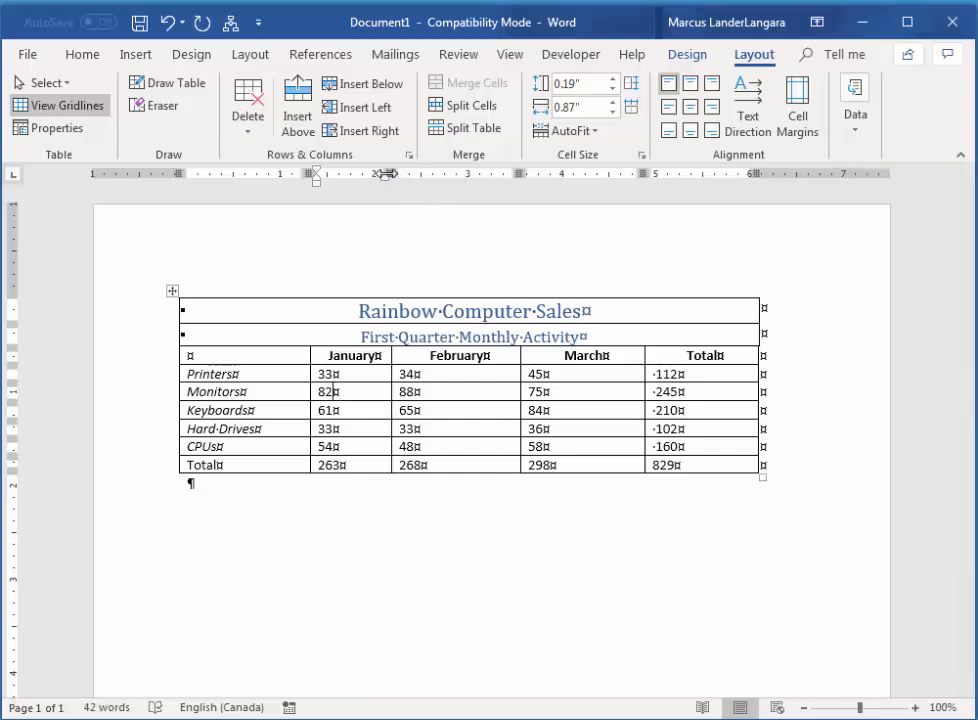
{"action": "mouse_move", "coordinate": [387, 173]}
{"action": "left_mouse_down"}
{"action": "mouse_move", "coordinate": [432, 172]}
{"action": "mouse_move", "coordinate": [371, 173]}
{"action": "mouse_move", "coordinate": [403, 174]}
{"action": "left_mouse_up"}
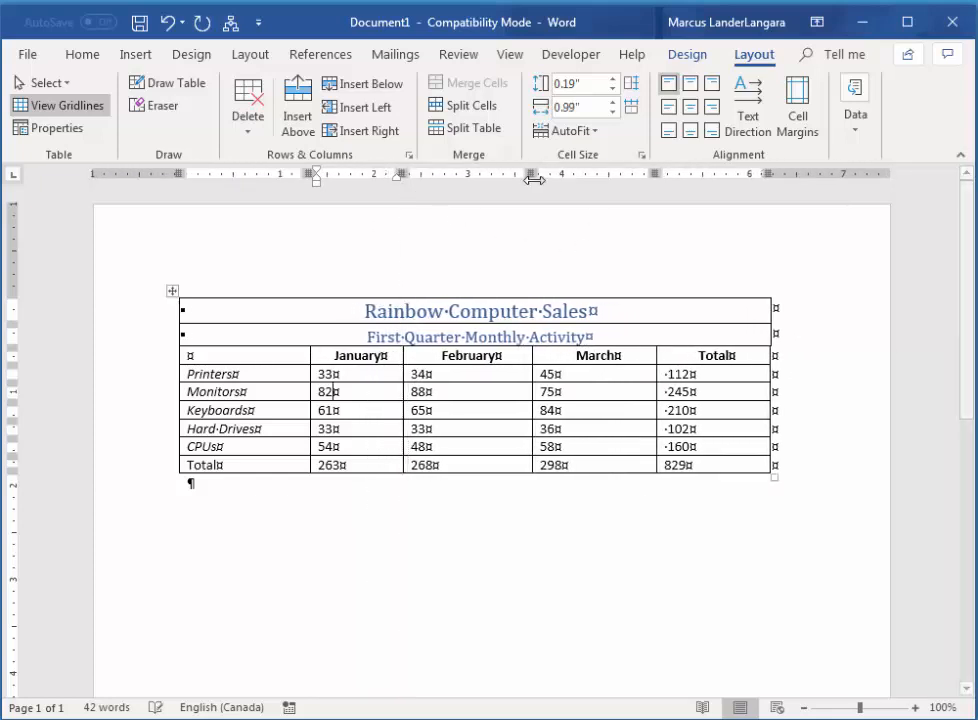
{"action": "left_click_drag", "start_coordinate": [531, 174], "coordinate": [474, 175]}
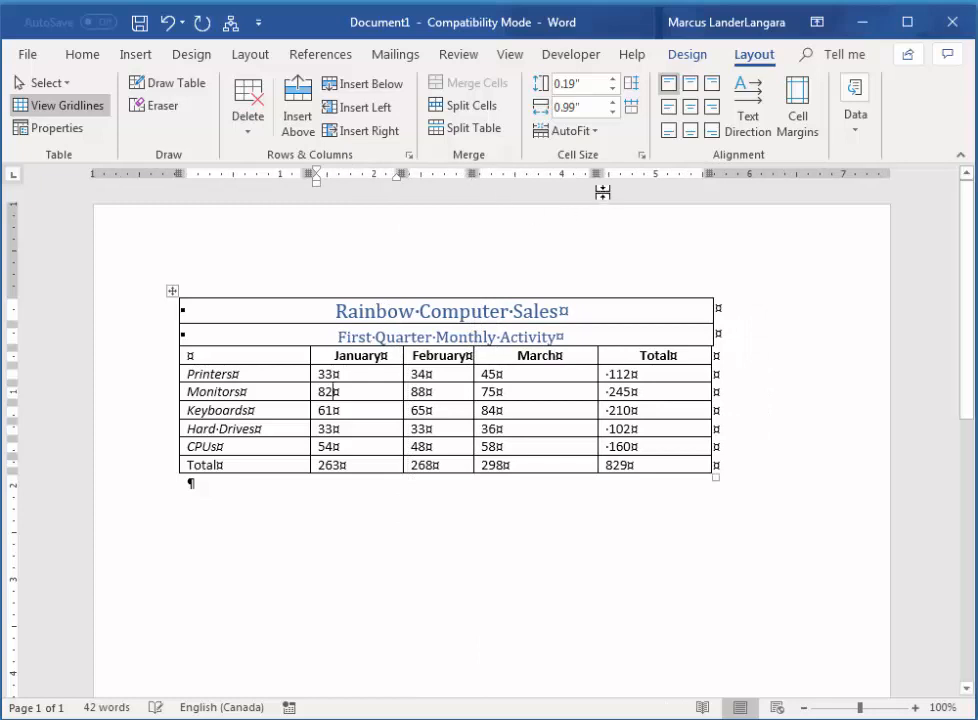
{"action": "left_click_drag", "start_coordinate": [597, 175], "coordinate": [550, 176]}
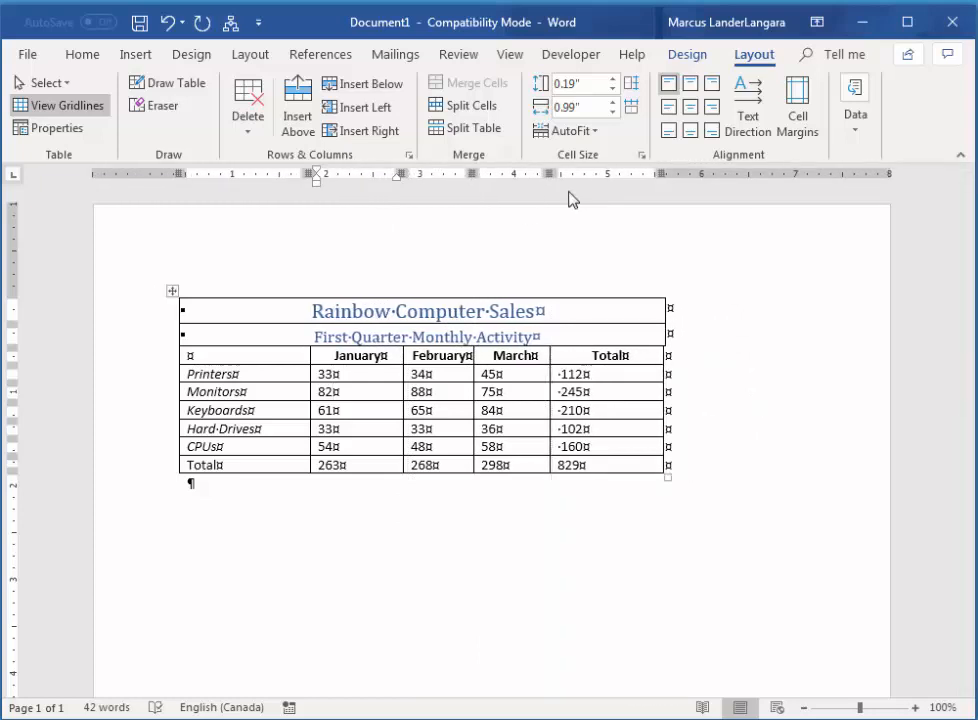
{"action": "mouse_move", "coordinate": [670, 187]}
{"action": "left_mouse_down"}
{"action": "mouse_move", "coordinate": [610, 178]}
{"action": "mouse_move", "coordinate": [563, 183]}
{"action": "mouse_move", "coordinate": [612, 186]}
{"action": "mouse_move", "coordinate": [553, 188]}
{"action": "mouse_move", "coordinate": [618, 192]}
{"action": "left_mouse_up"}
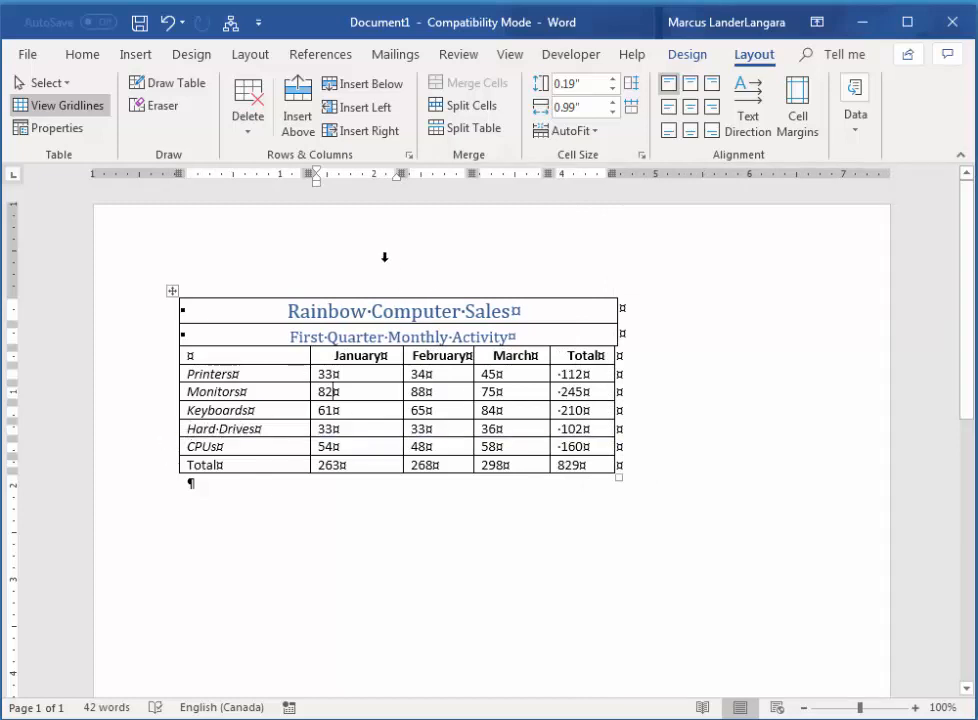
{"action": "mouse_move", "coordinate": [316, 174]}
{"action": "left_mouse_down"}
{"action": "mouse_move", "coordinate": [256, 174]}
{"action": "mouse_move", "coordinate": [280, 174]}
{"action": "left_mouse_up"}
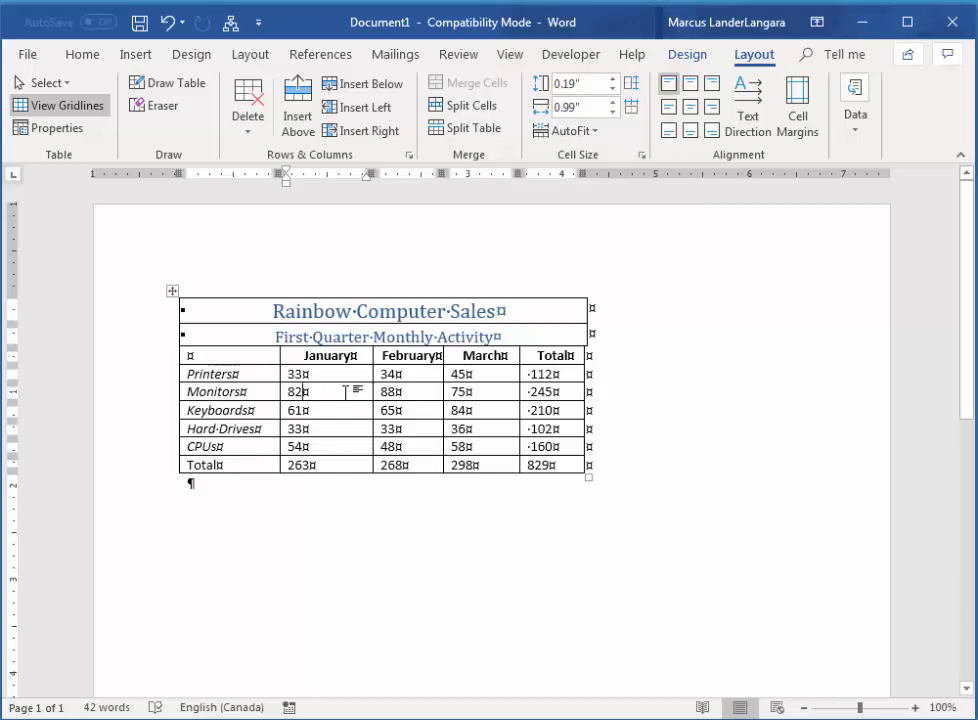
- AutoFit the whole table first to its contents and then to the window width
{"action": "left_click", "coordinate": [174, 291]}
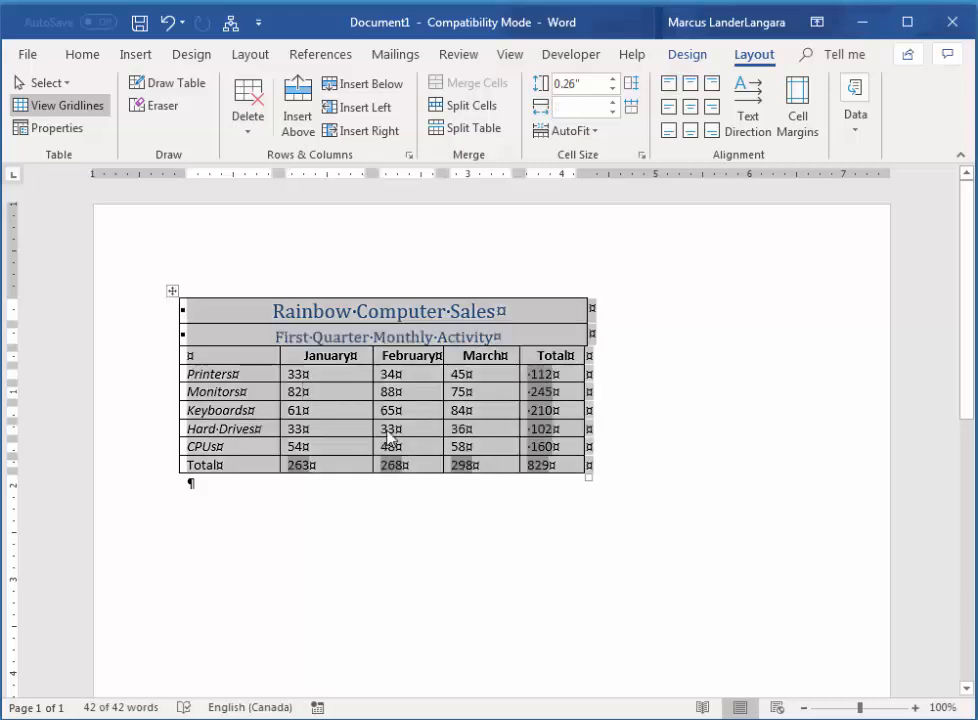
{"action": "left_click", "coordinate": [596, 134]}
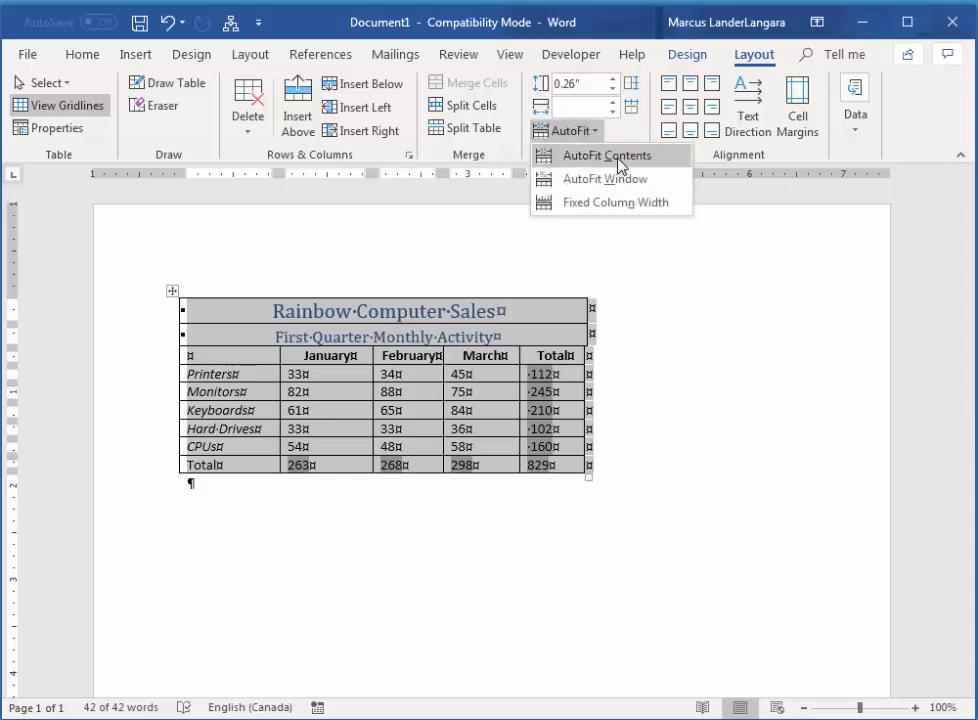
{"action": "left_click", "coordinate": [617, 159]}
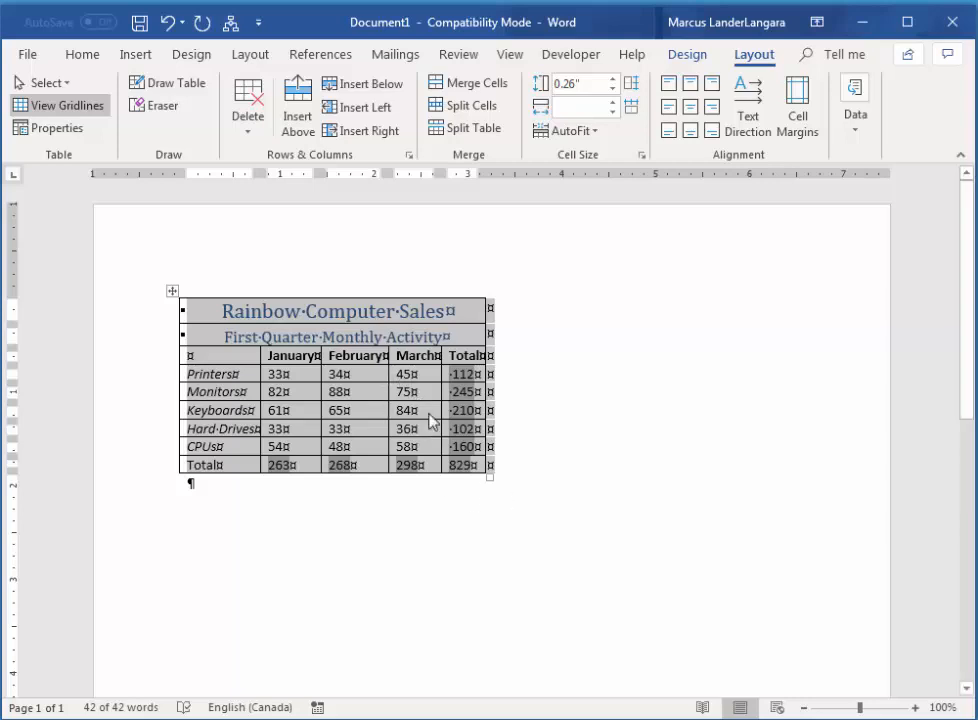
{"action": "left_click", "coordinate": [595, 132]}
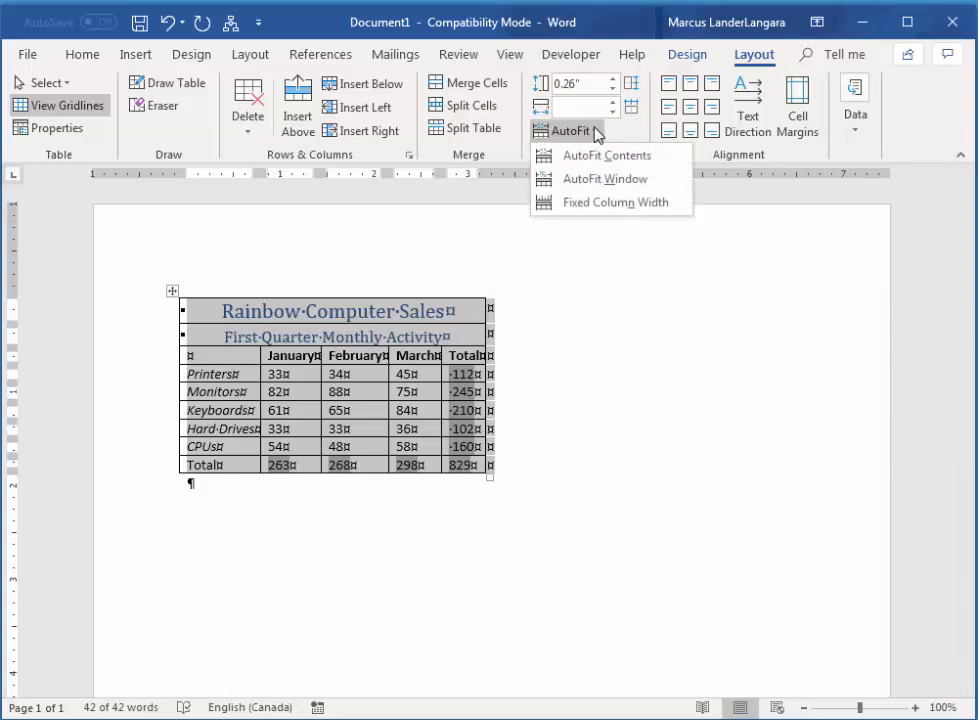
{"action": "left_click", "coordinate": [603, 180]}
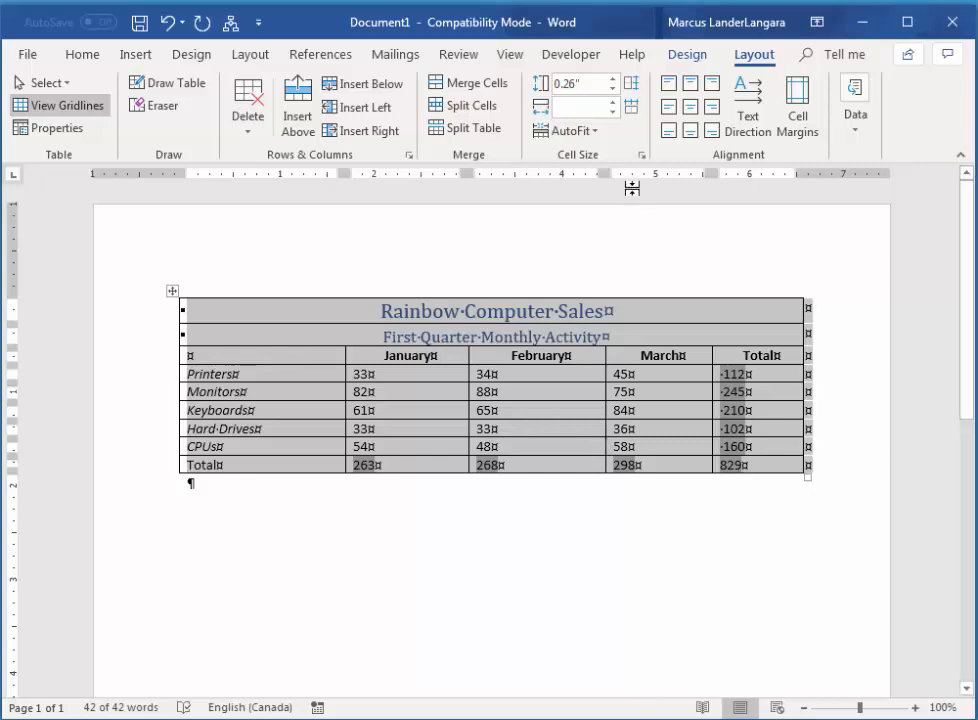
- Try to set the width of all the table's cells to 2 cm, and undo the change
{"action": "left_click", "coordinate": [588, 83]}
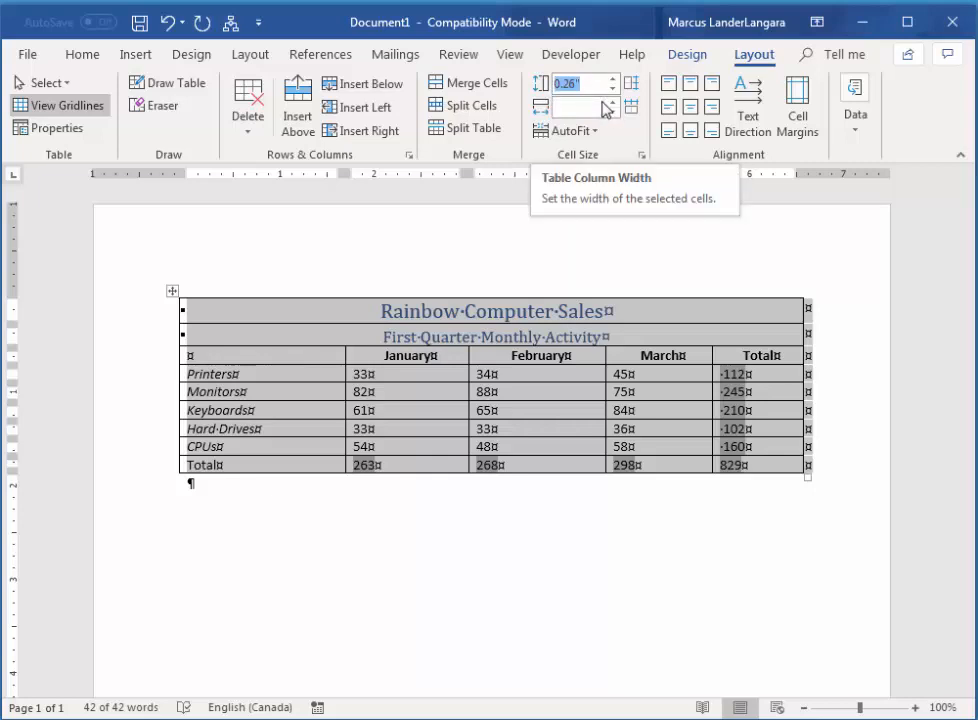
{"action": "left_click", "coordinate": [592, 108]}
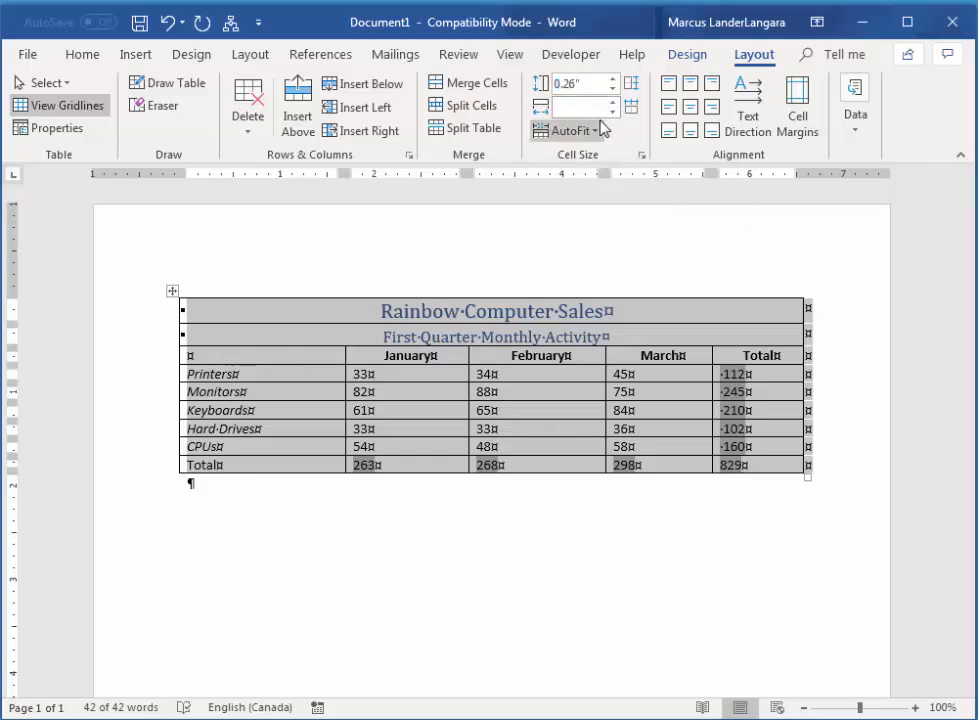
{"action": "type", "text": "2cm"}
{"action": "key", "text": "Return"}
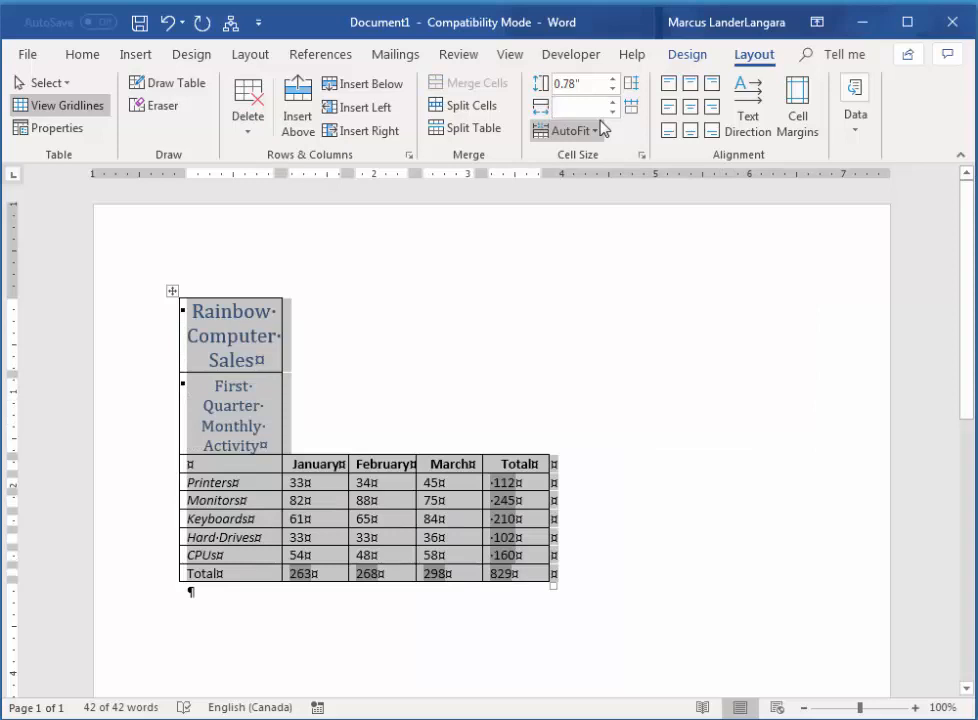
{"action": "left_click", "coordinate": [245, 355]}
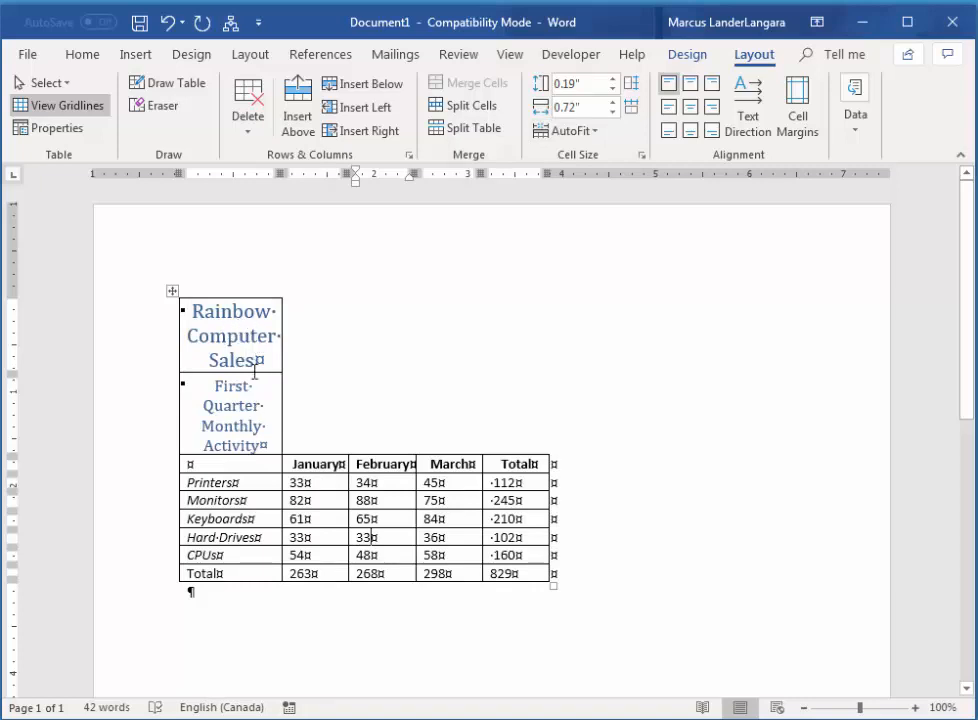
{"action": "left_click", "coordinate": [168, 25]}
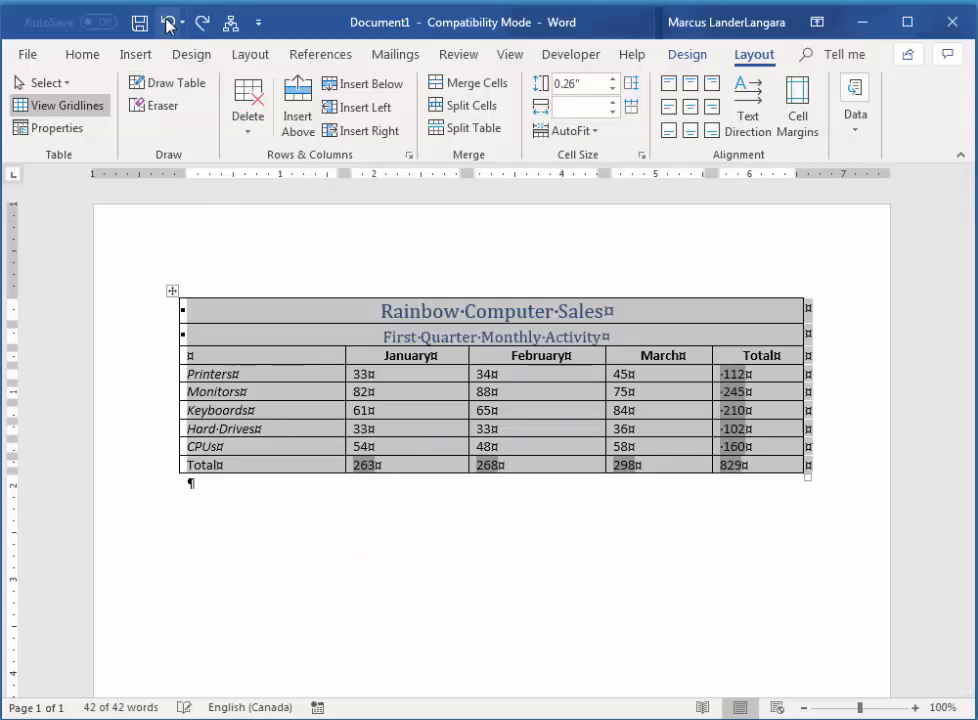
{"action": "left_click", "coordinate": [581, 436]}
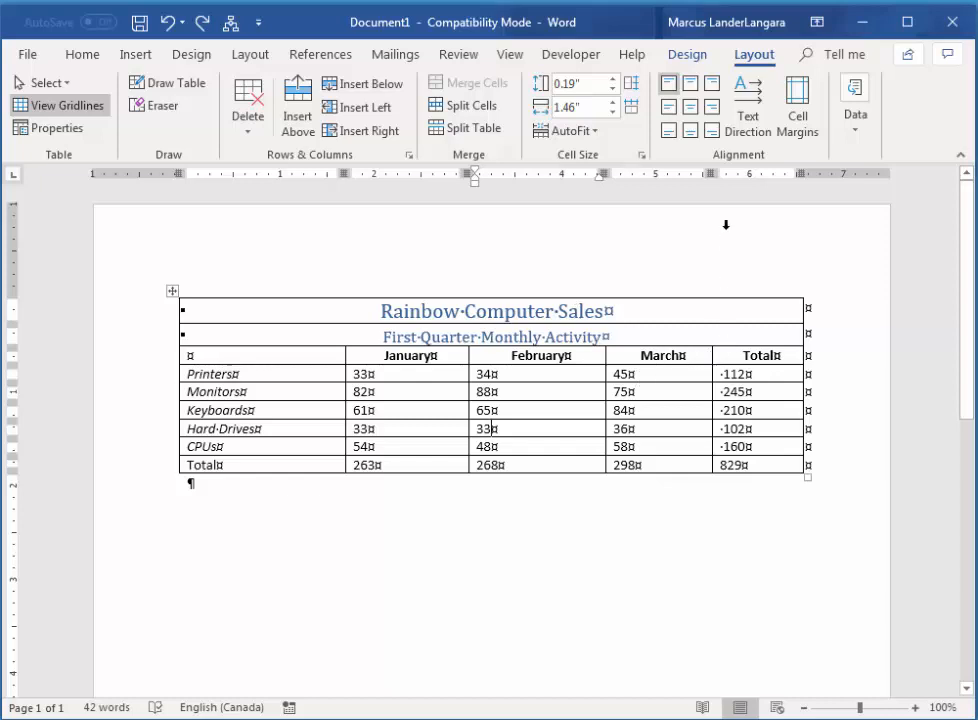
- Shade the Rainbow Computer Sales title row with a light blue theme color
{"action": "left_click", "coordinate": [689, 62]}
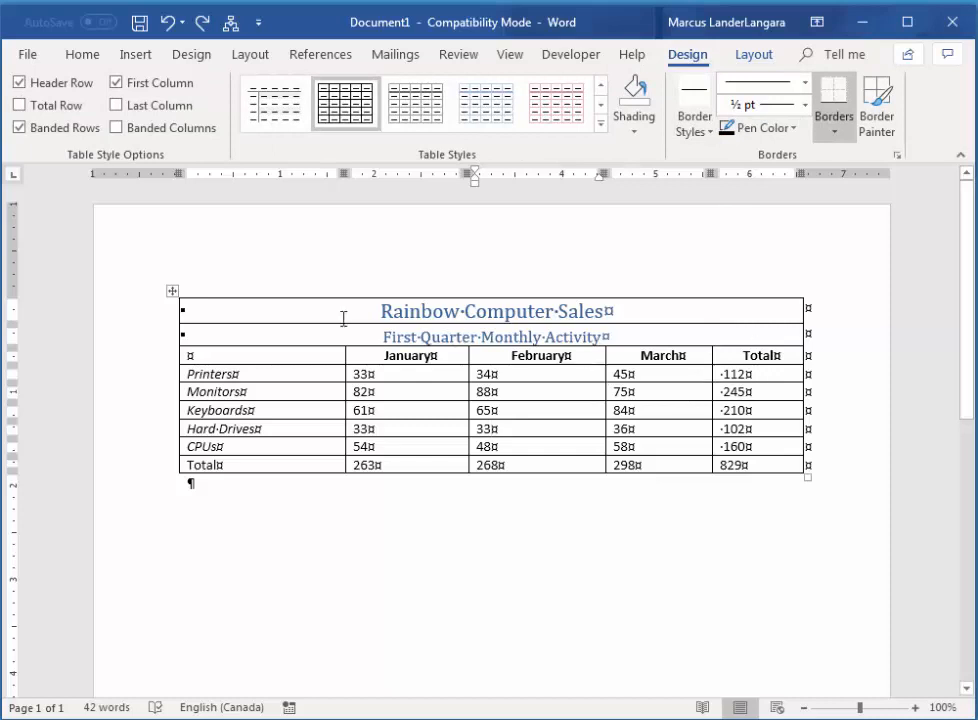
{"action": "mouse_move", "coordinate": [153, 320]}
{"action": "left_click", "coordinate": [142, 318]}
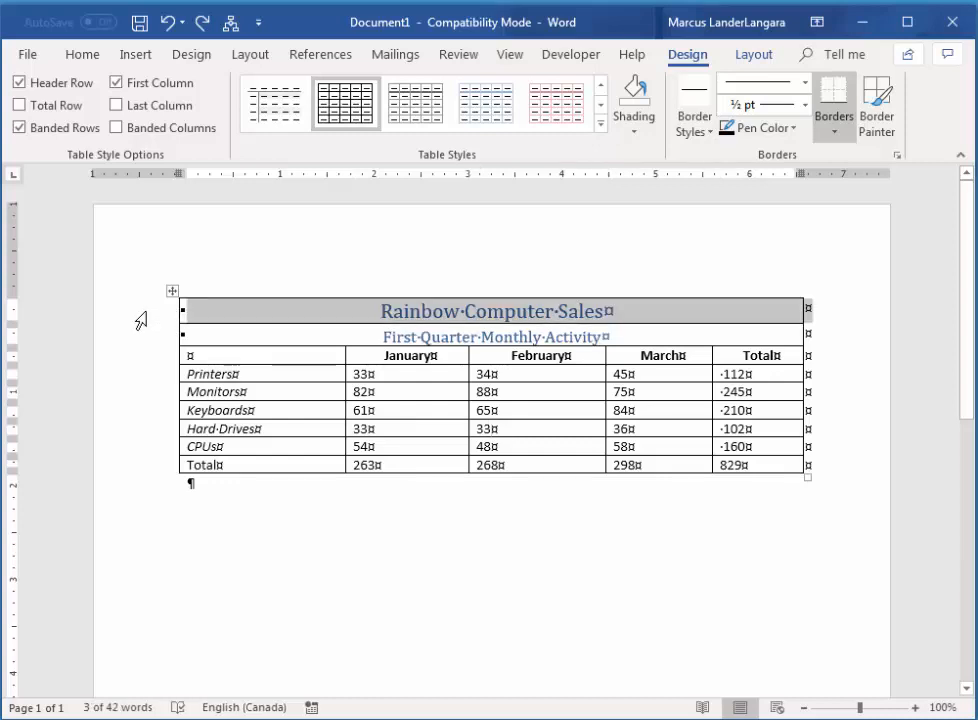
{"action": "left_click", "coordinate": [636, 135]}
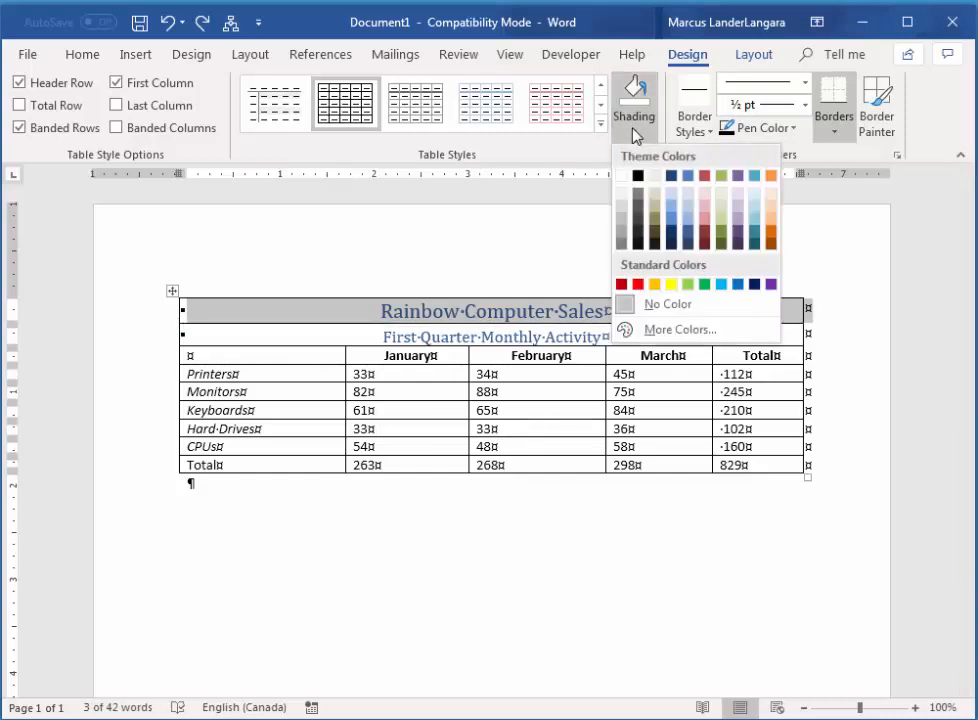
{"action": "left_click", "coordinate": [686, 213]}
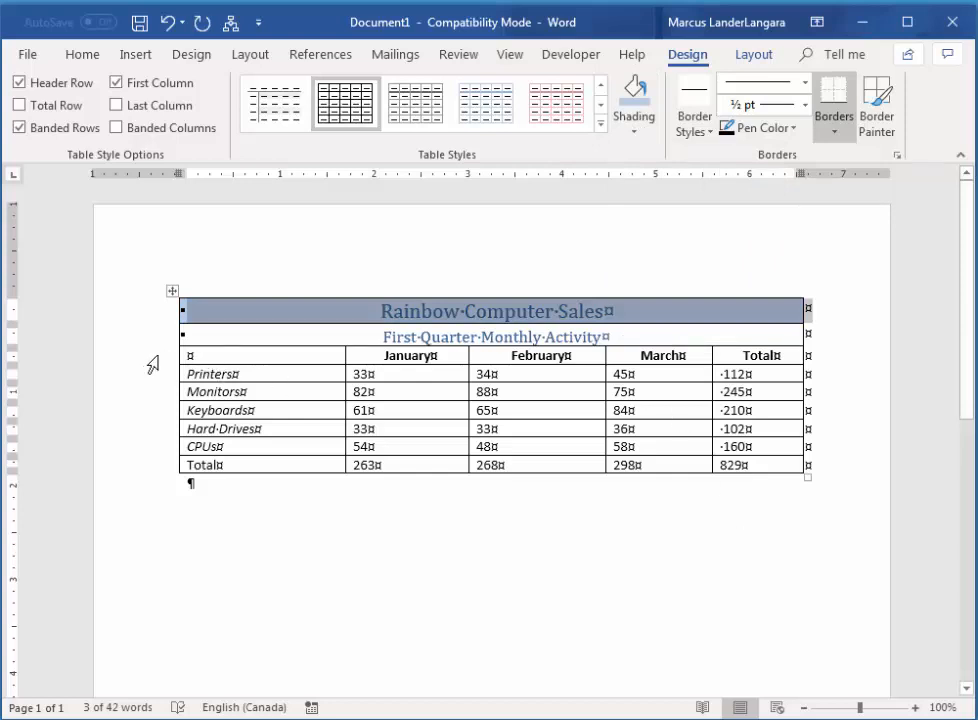
- Repeat the light blue shading on the month headings row and the Monitors and Hard Drives rows
{"action": "left_click", "coordinate": [153, 358]}
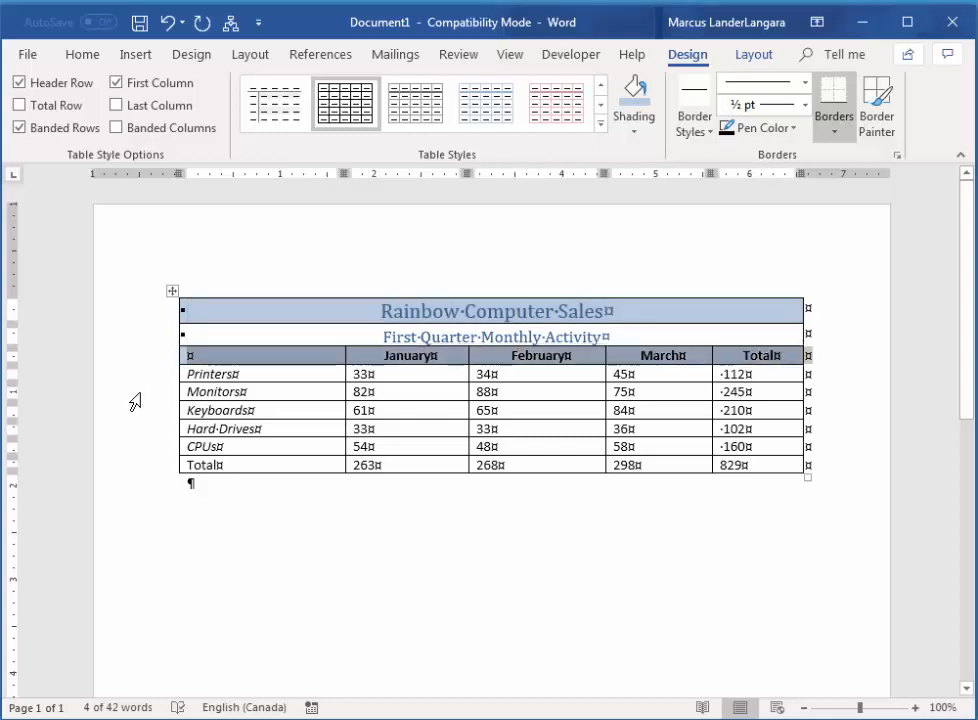
{"action": "left_click", "coordinate": [135, 401]}
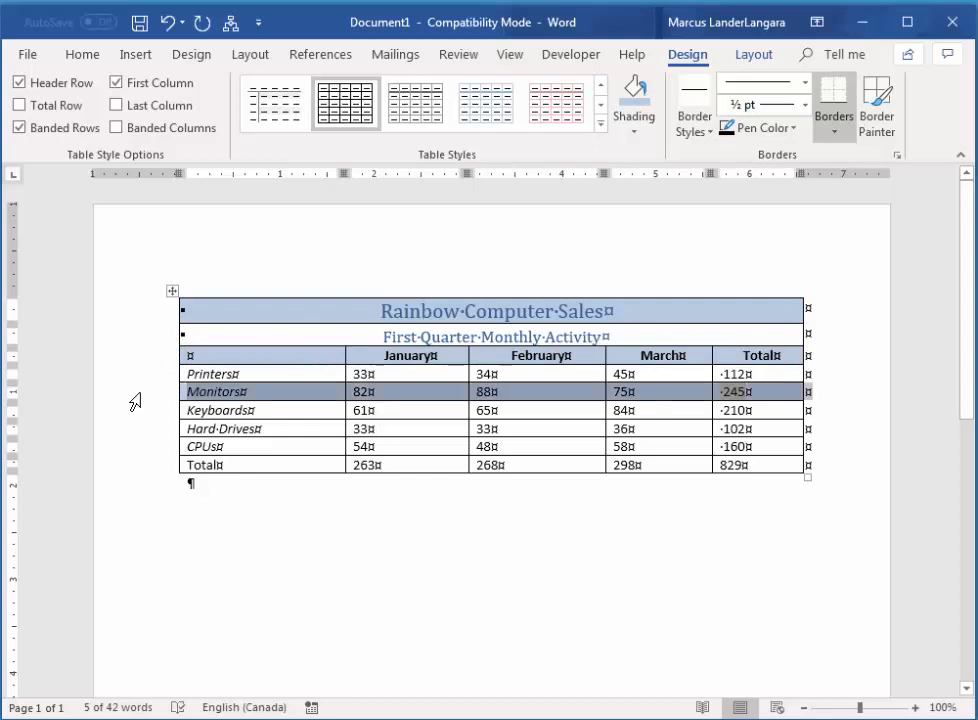
{"action": "left_click", "coordinate": [133, 431]}
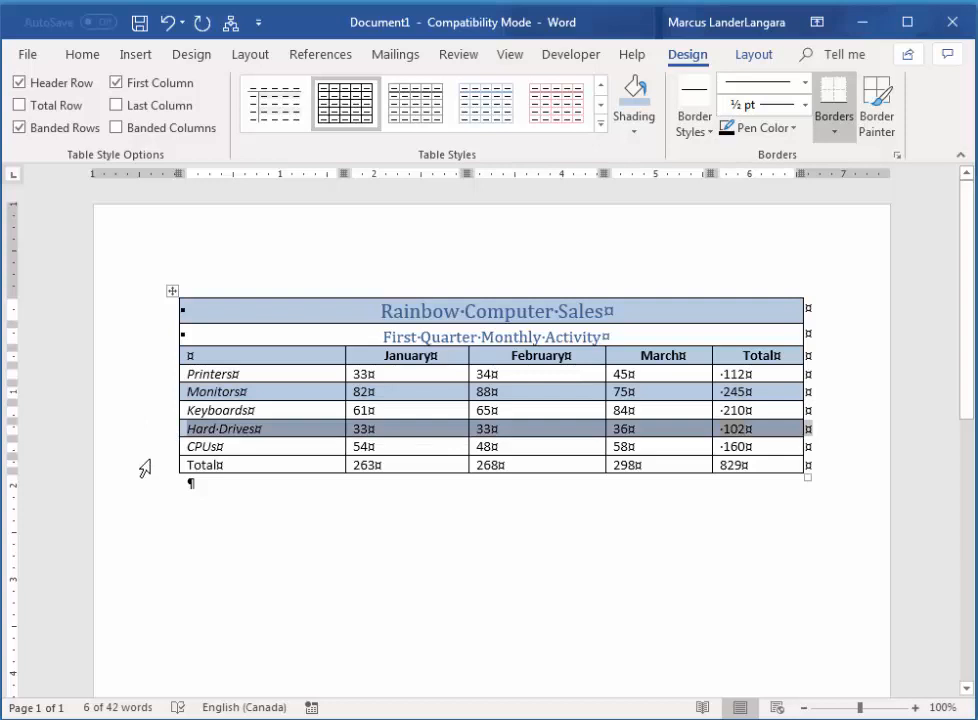
- Repeat the light blue shading on the table's Total row
{"action": "left_click", "coordinate": [150, 466]}
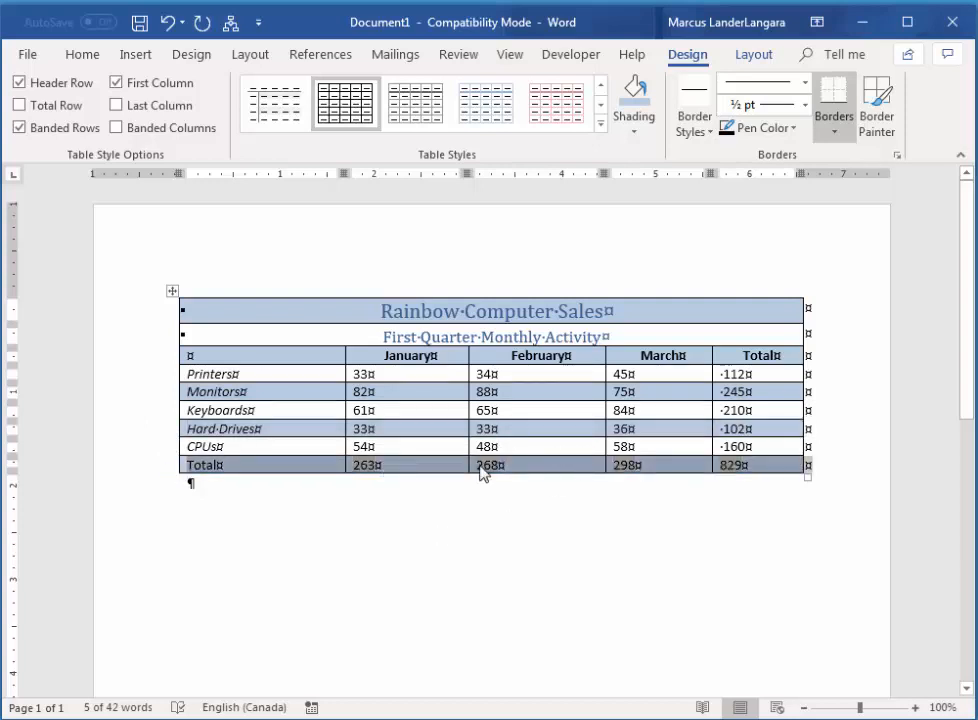
{"action": "left_click", "coordinate": [370, 449]}
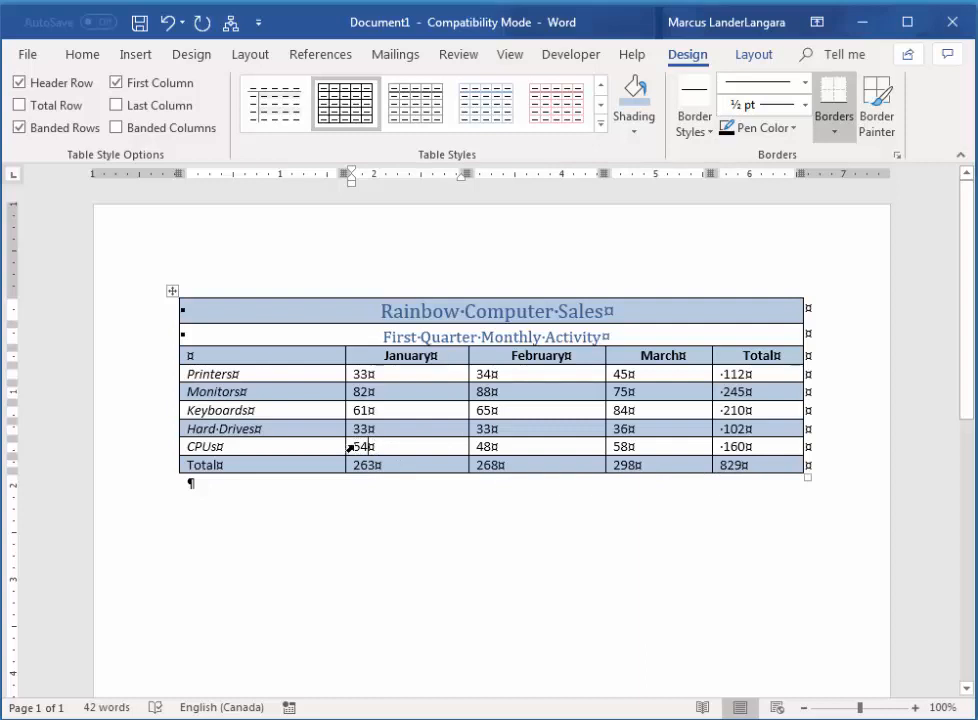
- Give the CPUs row's number cells, from January through Total, a 2 ¼ pt solid bottom border
{"action": "left_click_drag", "start_coordinate": [357, 446], "coordinate": [730, 446]}
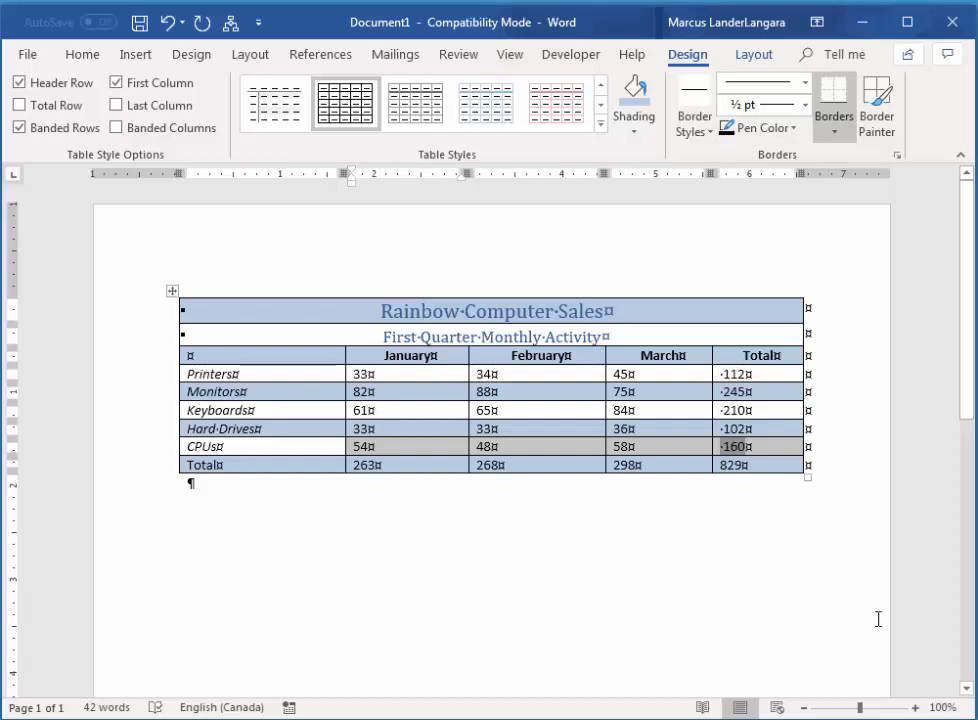
{"action": "left_click", "coordinate": [838, 138]}
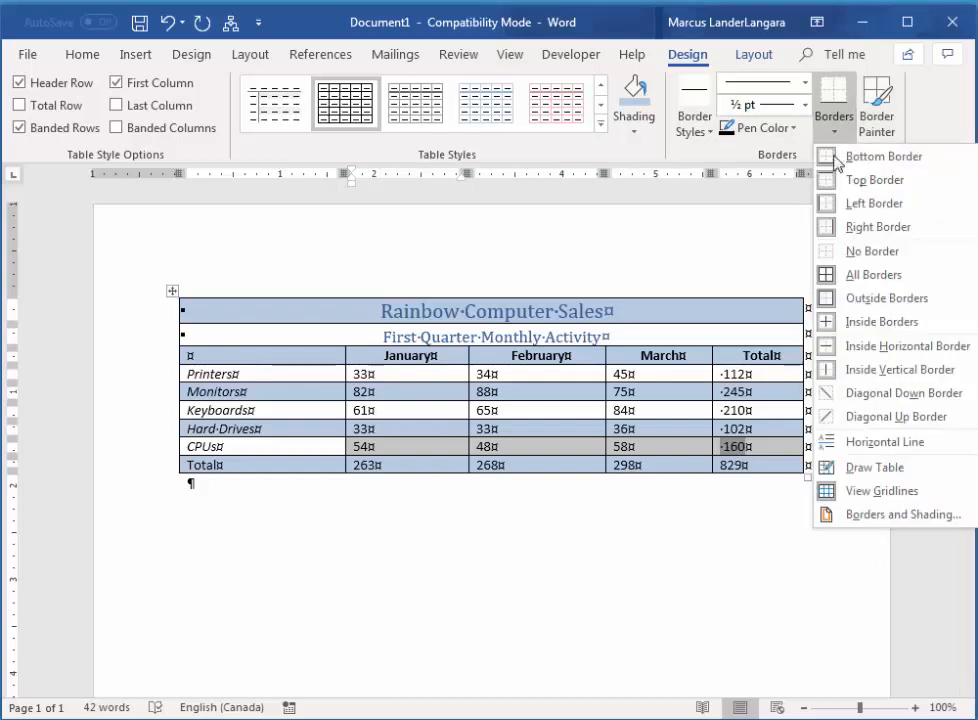
{"action": "left_click", "coordinate": [866, 515]}
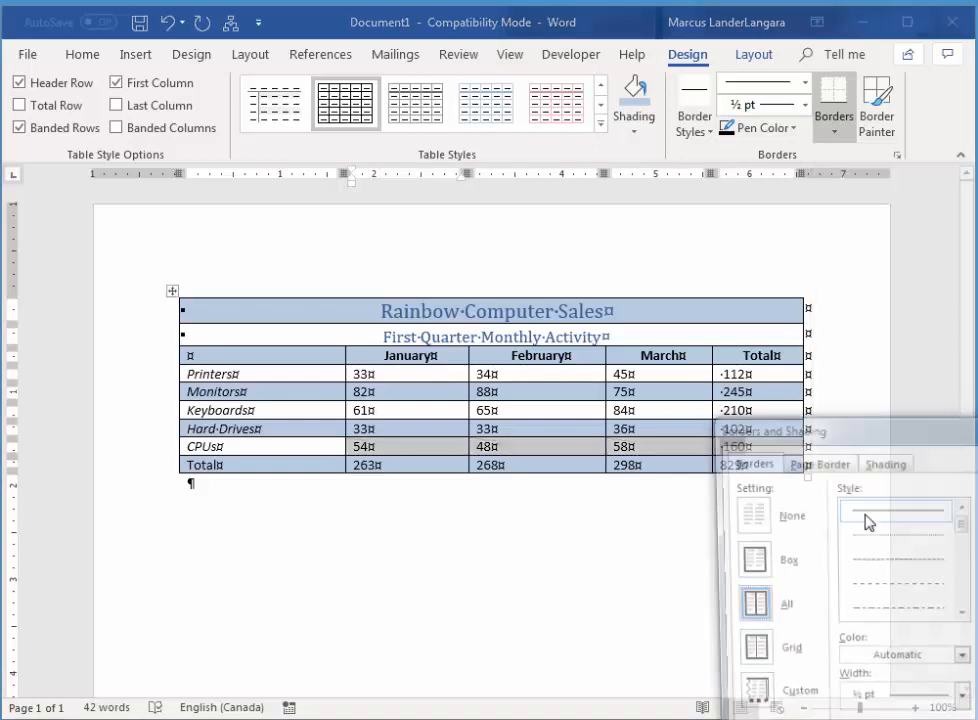
{"action": "mouse_move", "coordinate": [974, 434]}
{"action": "left_mouse_down"}
{"action": "mouse_move", "coordinate": [870, 337]}
{"action": "mouse_move", "coordinate": [706, 234]}
{"action": "mouse_move", "coordinate": [724, 287]}
{"action": "left_mouse_up"}
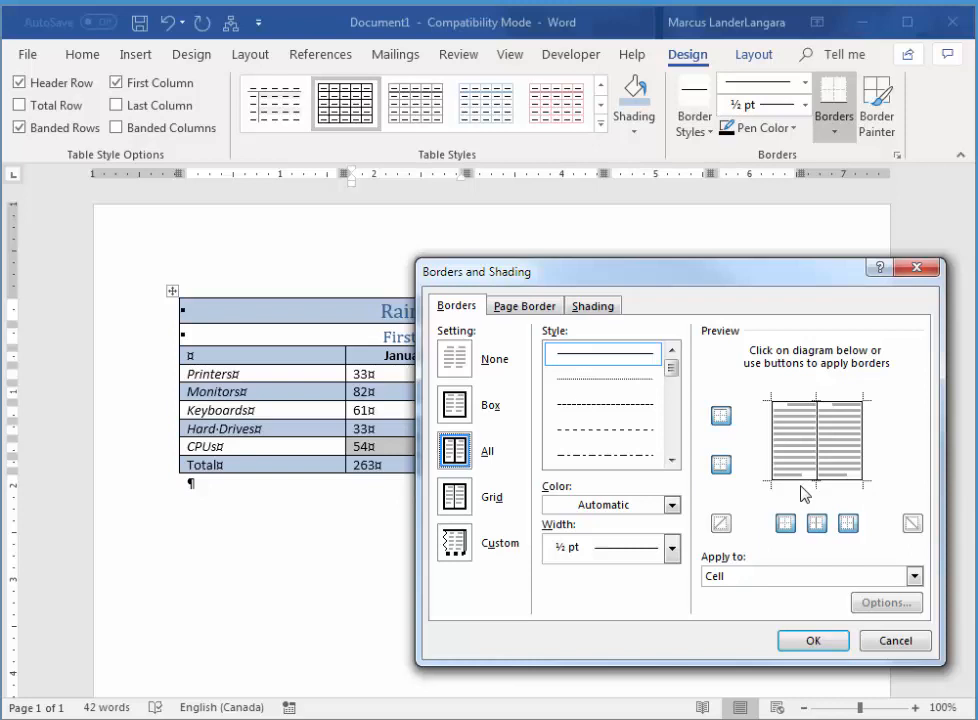
{"action": "left_click", "coordinate": [721, 466]}
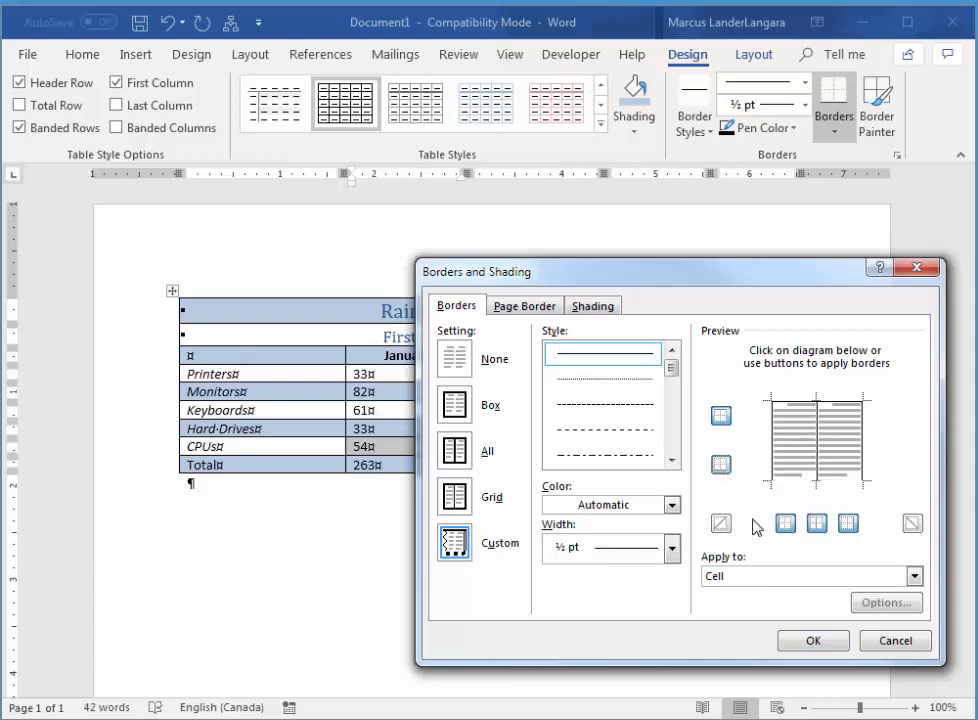
{"action": "left_click", "coordinate": [673, 547]}
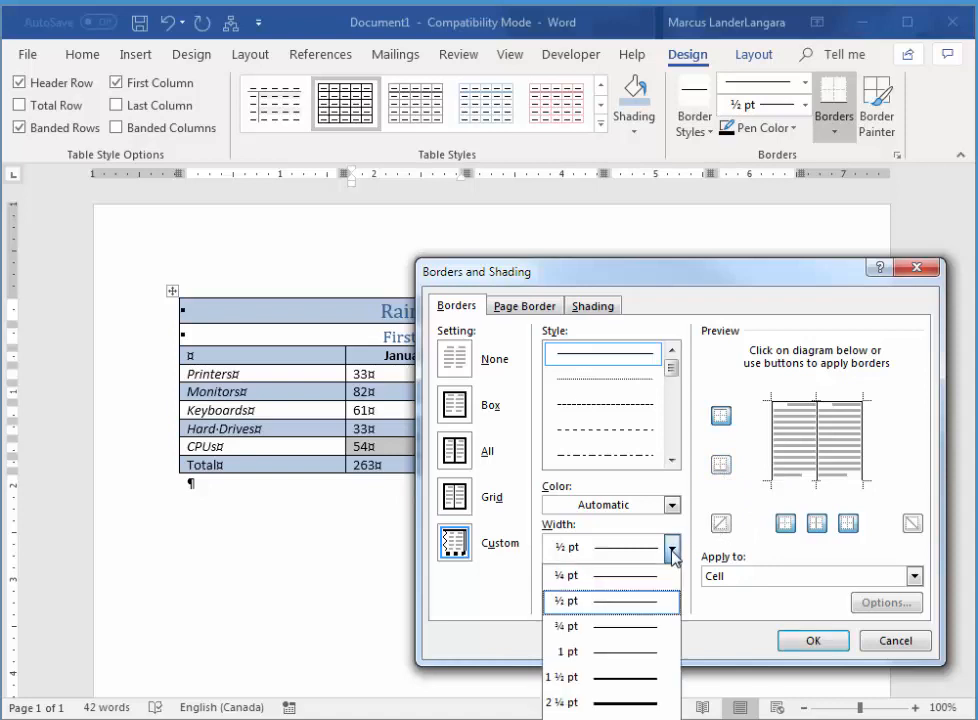
{"action": "left_click", "coordinate": [648, 702]}
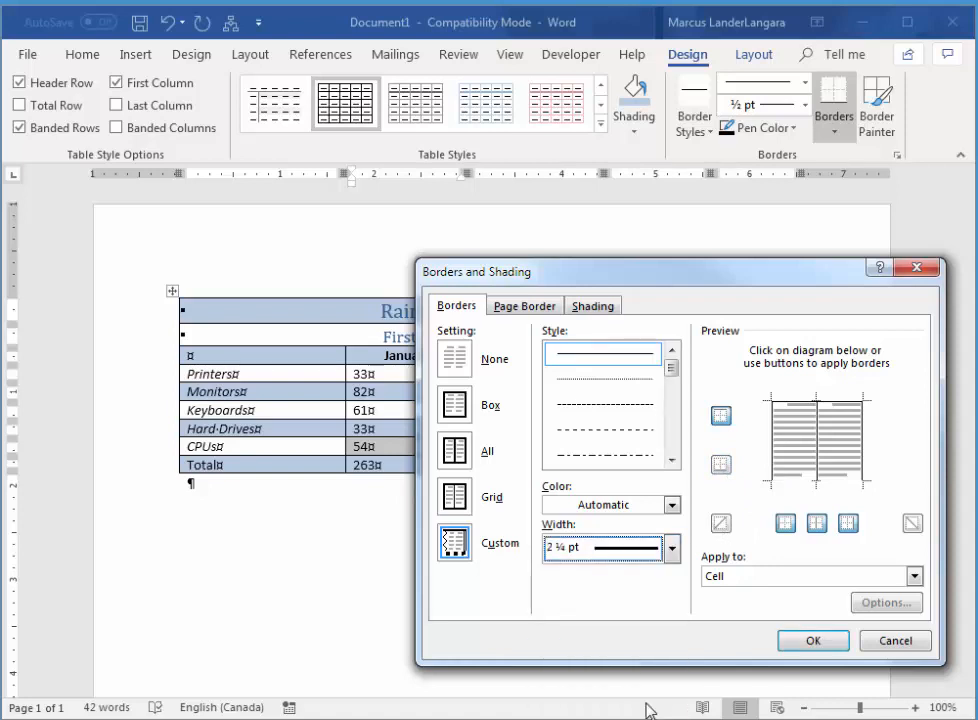
{"action": "left_click", "coordinate": [722, 470]}
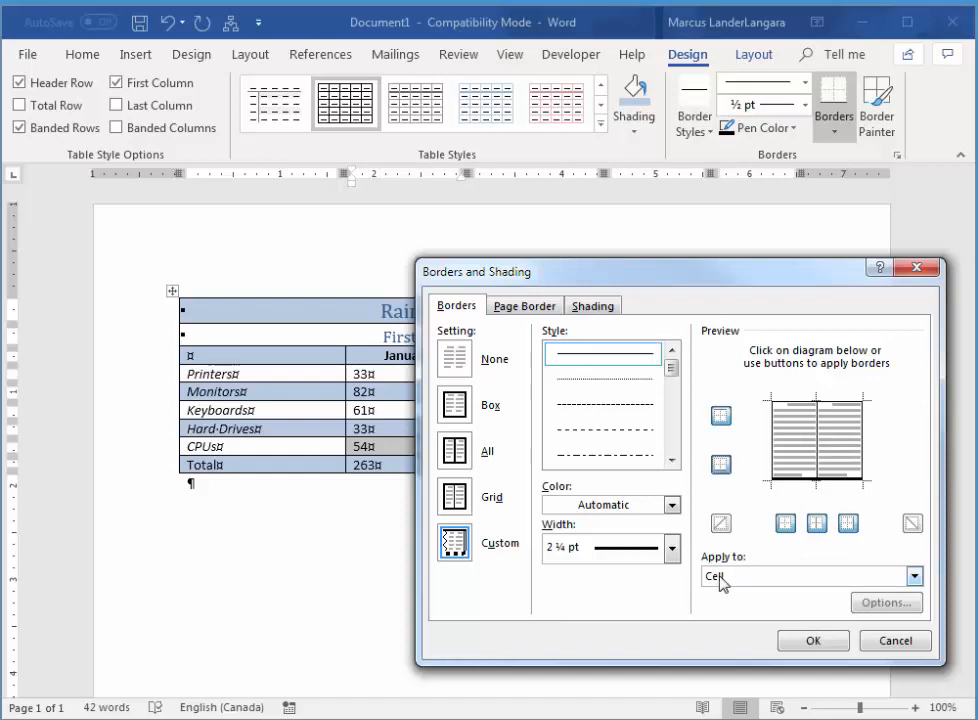
{"action": "left_click", "coordinate": [812, 642]}
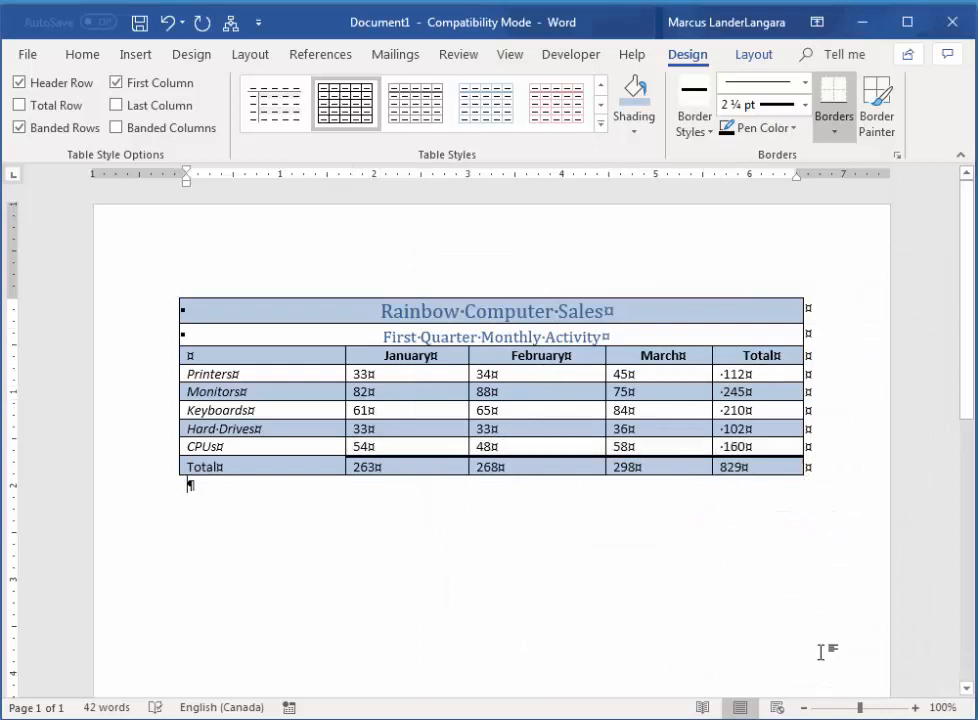
{"action": "left_click", "coordinate": [819, 650]}
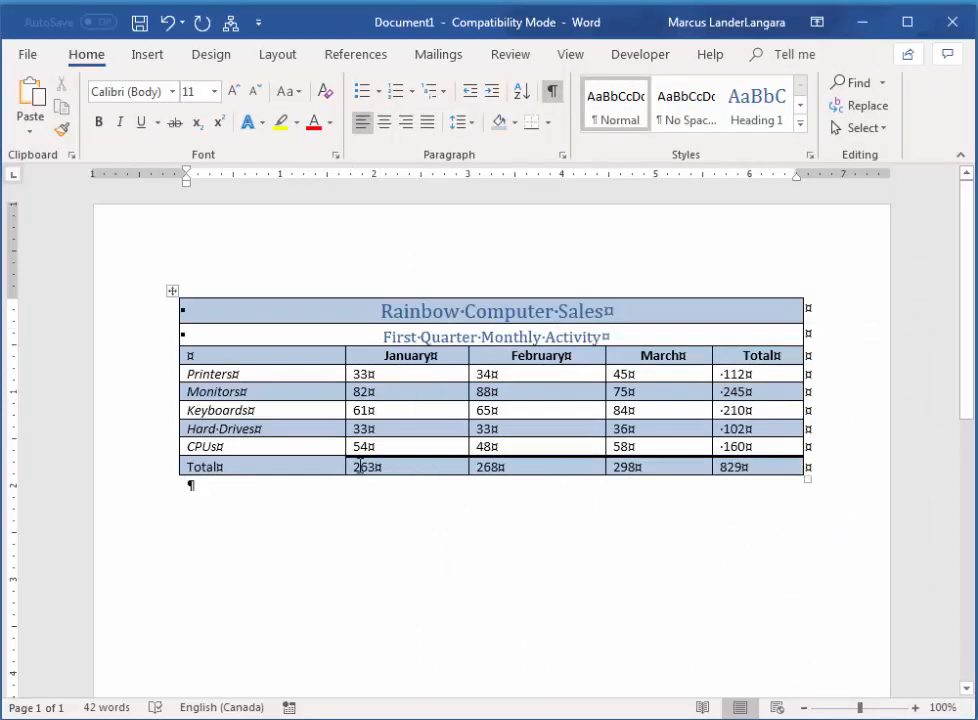
- Give the bottom row's total figures, from January through Total, a ½ pt double-line bottom border
{"action": "left_click_drag", "start_coordinate": [359, 466], "coordinate": [752, 467]}
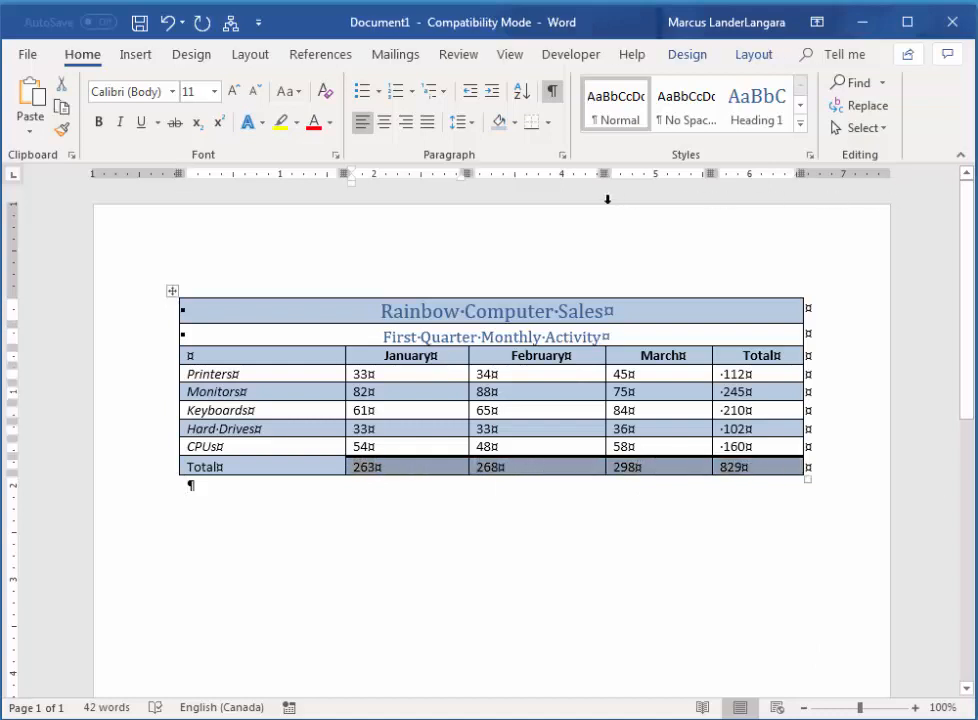
{"action": "left_click", "coordinate": [549, 125]}
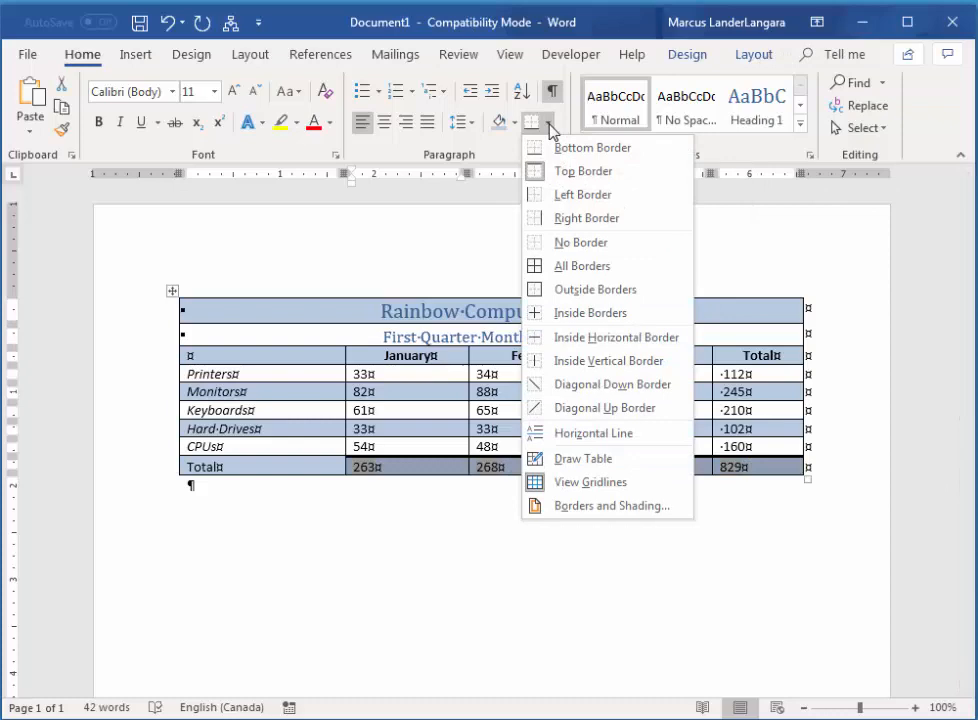
{"action": "left_click", "coordinate": [606, 507]}
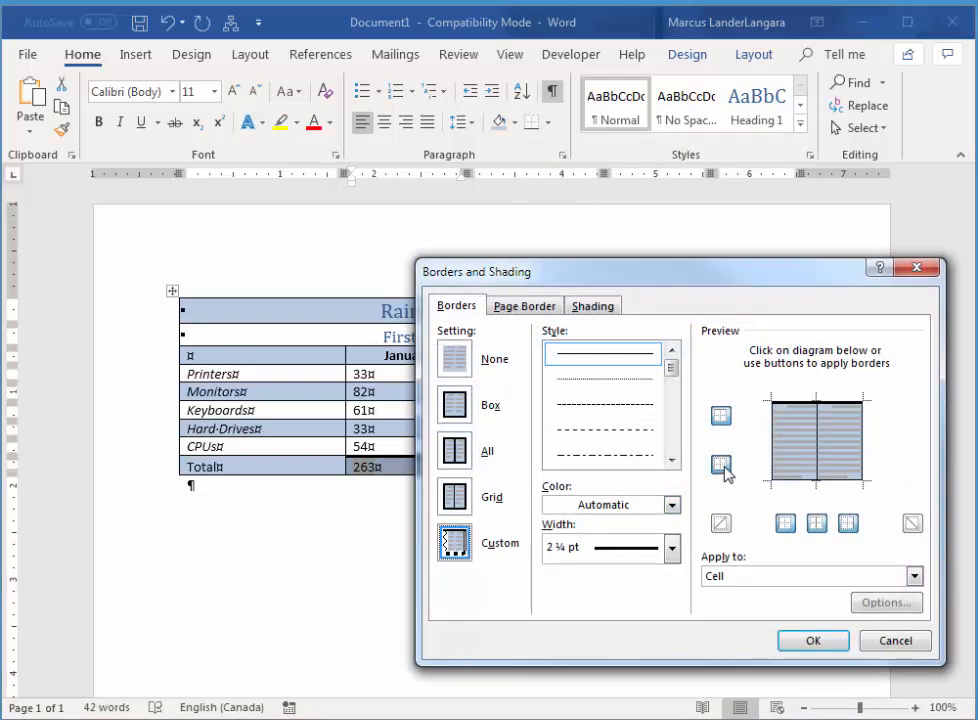
{"action": "left_click", "coordinate": [673, 548]}
{"action": "left_click", "coordinate": [676, 559]}
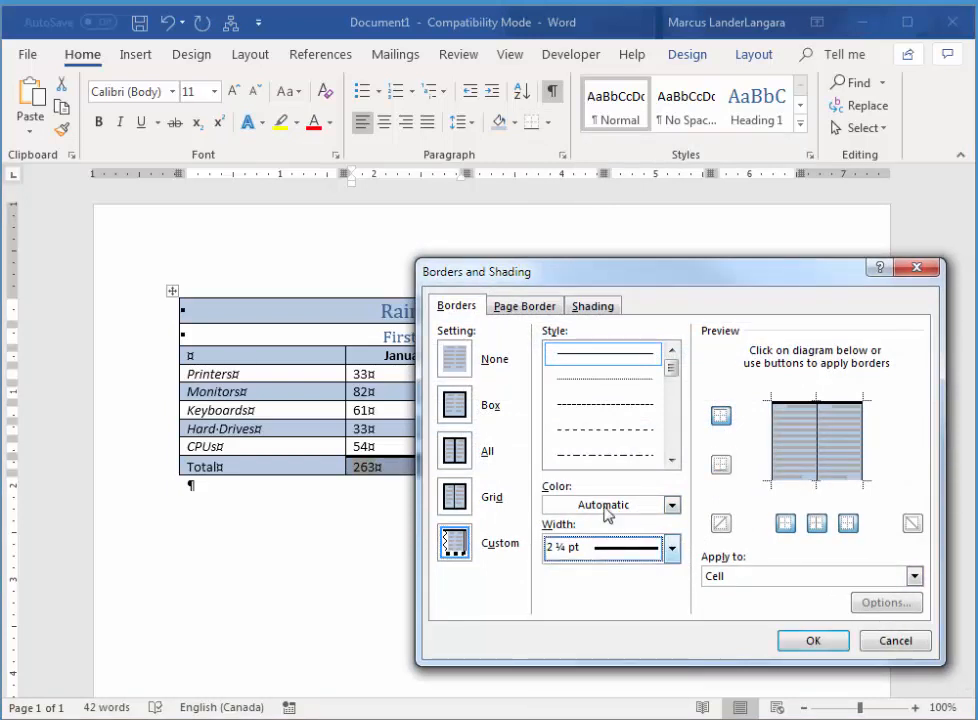
{"action": "left_click_drag", "start_coordinate": [671, 370], "coordinate": [671, 381]}
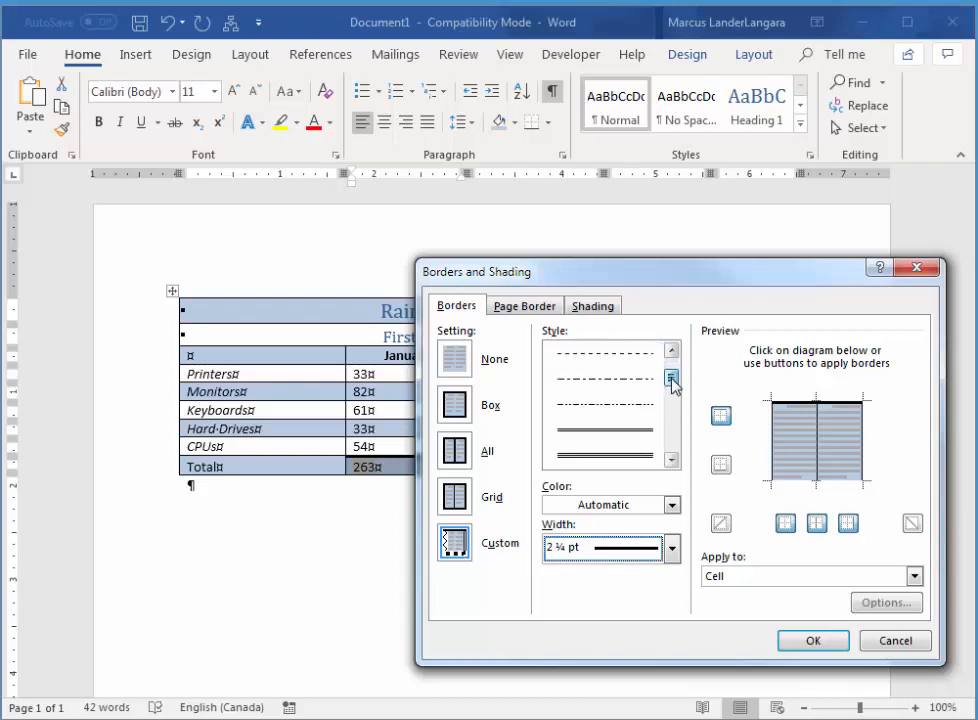
{"action": "left_click", "coordinate": [645, 431]}
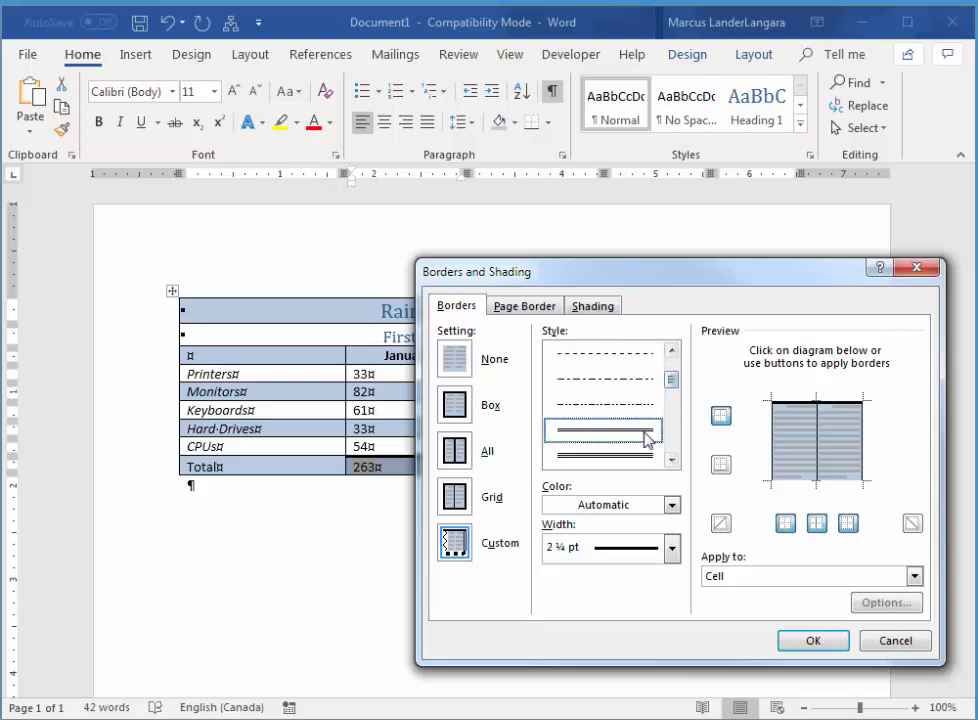
{"action": "left_click", "coordinate": [721, 462]}
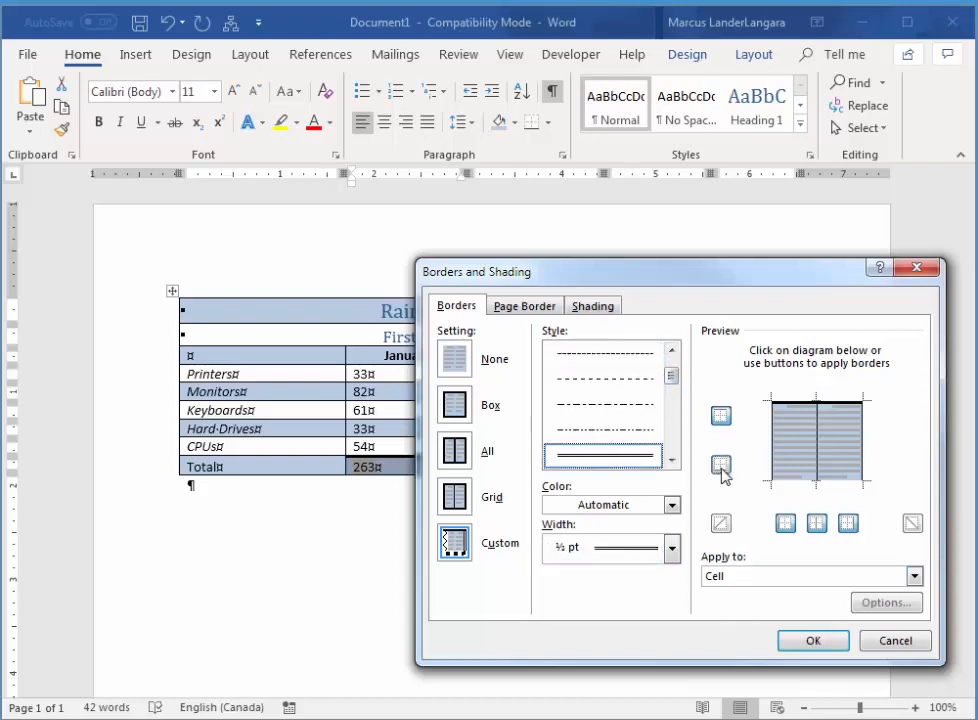
{"action": "left_click", "coordinate": [821, 643]}
{"action": "left_click", "coordinate": [548, 586]}
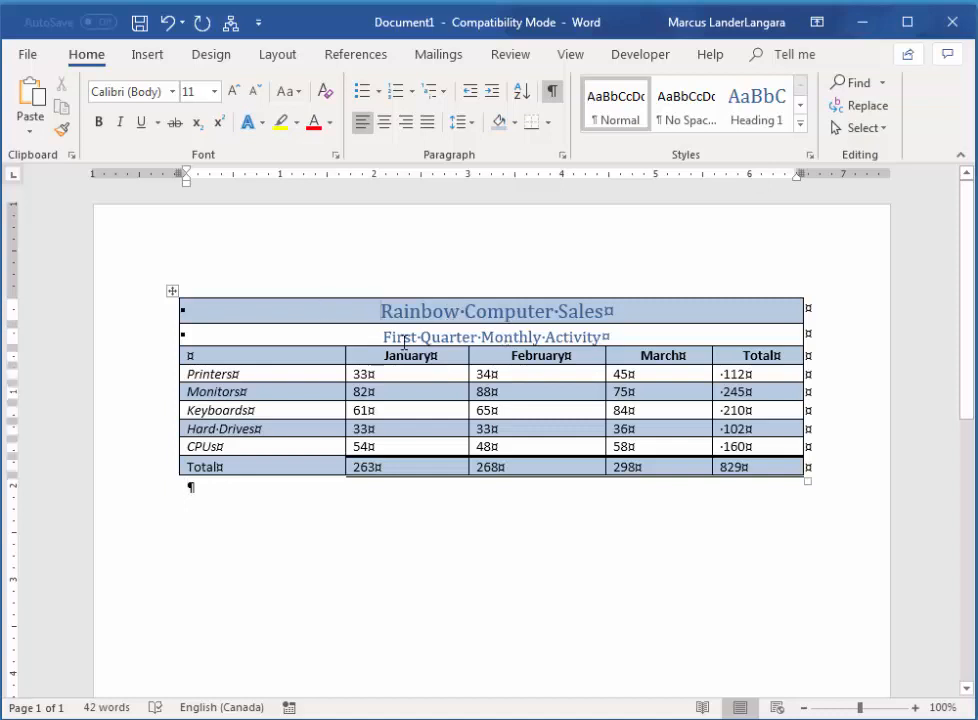
- Apply the blue Grid Tables style with banded rows and a right-aligned, unshaded first column to the whole table
{"action": "key", "text": "ctrl+Home"}
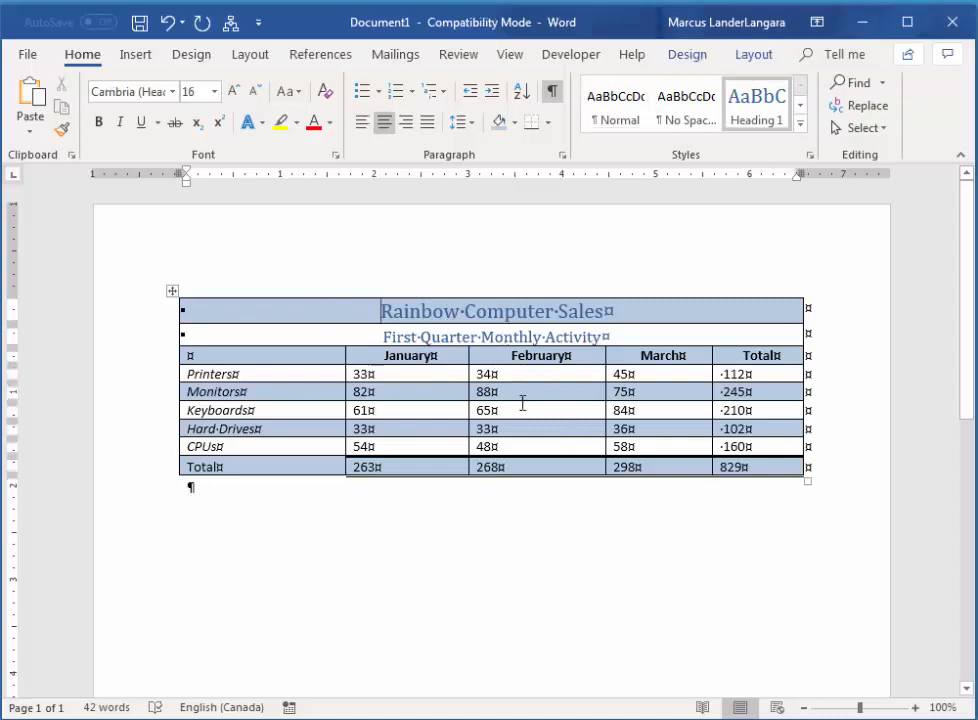
{"action": "left_click", "coordinate": [172, 292]}
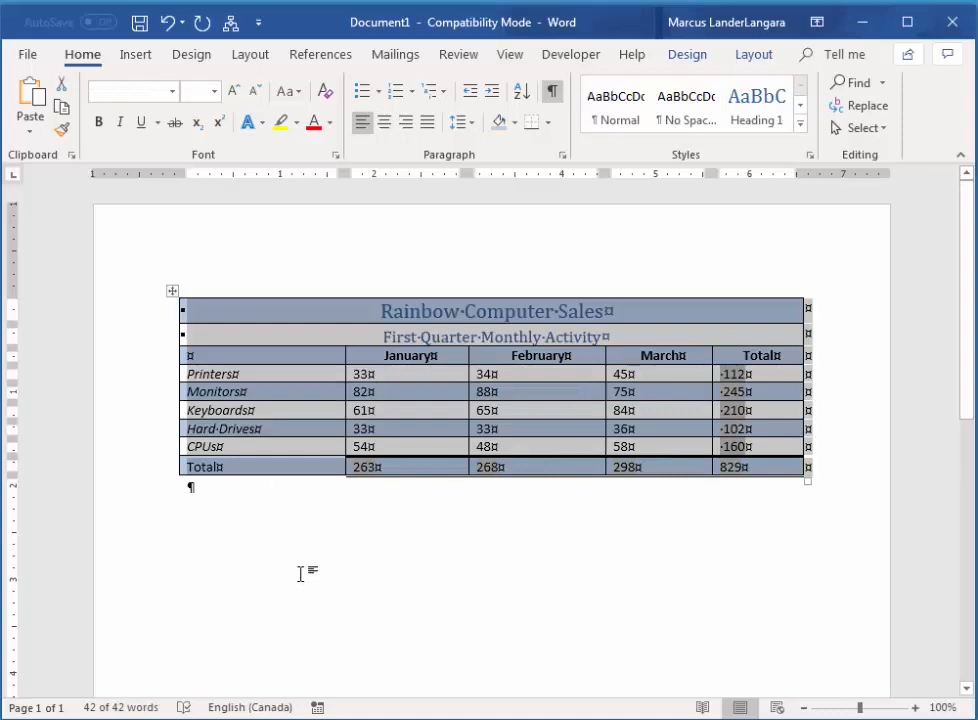
{"action": "left_click", "coordinate": [690, 55]}
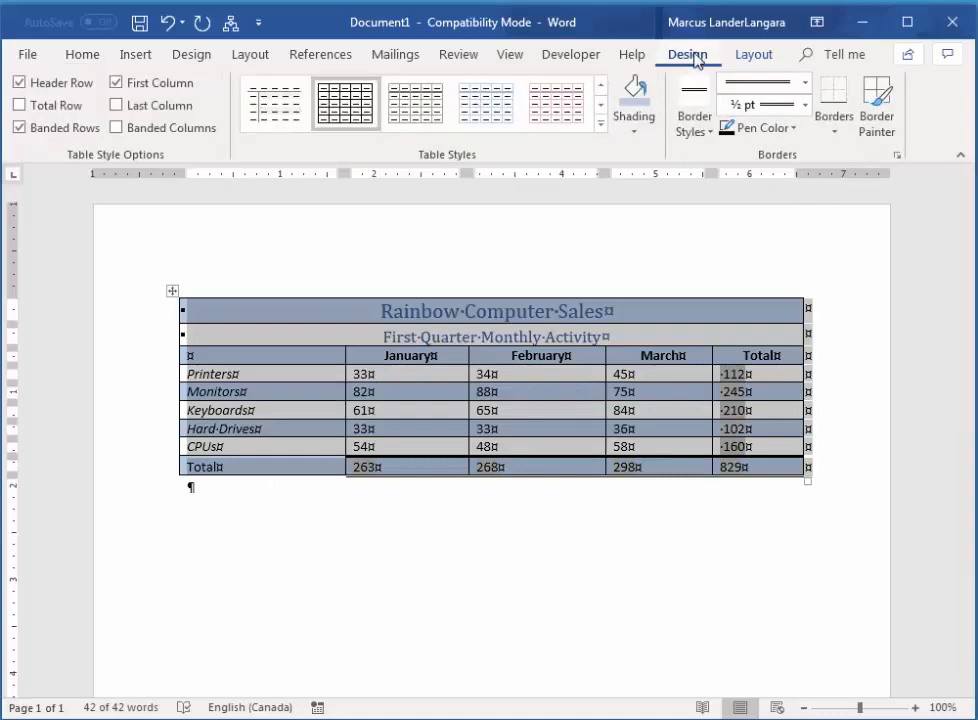
{"action": "left_click", "coordinate": [601, 122]}
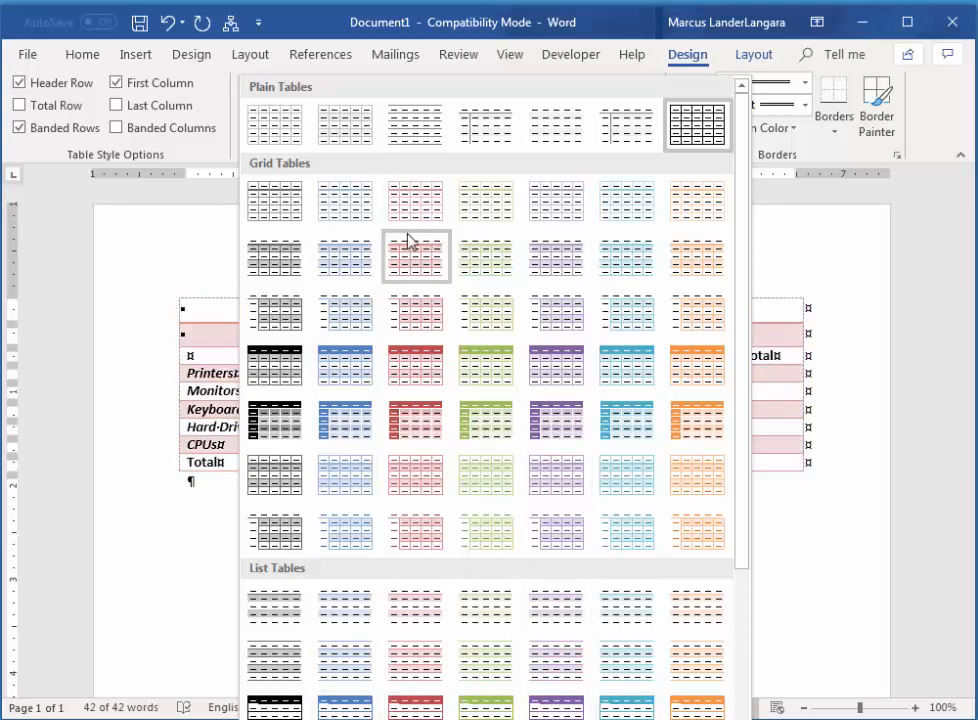
{"action": "left_click", "coordinate": [347, 320]}
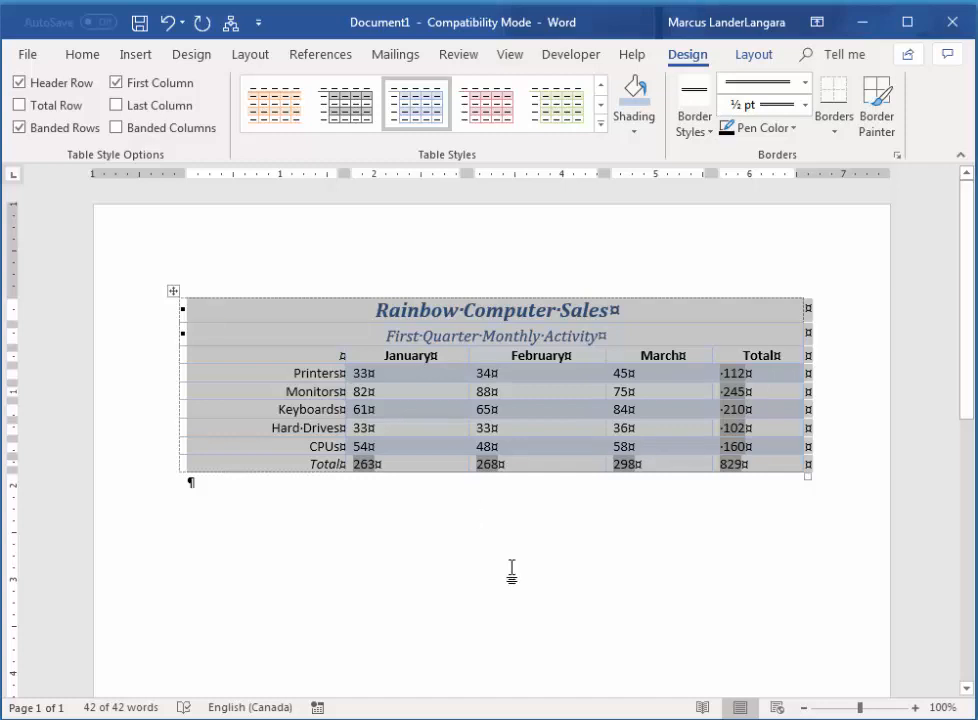
{"action": "left_click", "coordinate": [419, 515]}
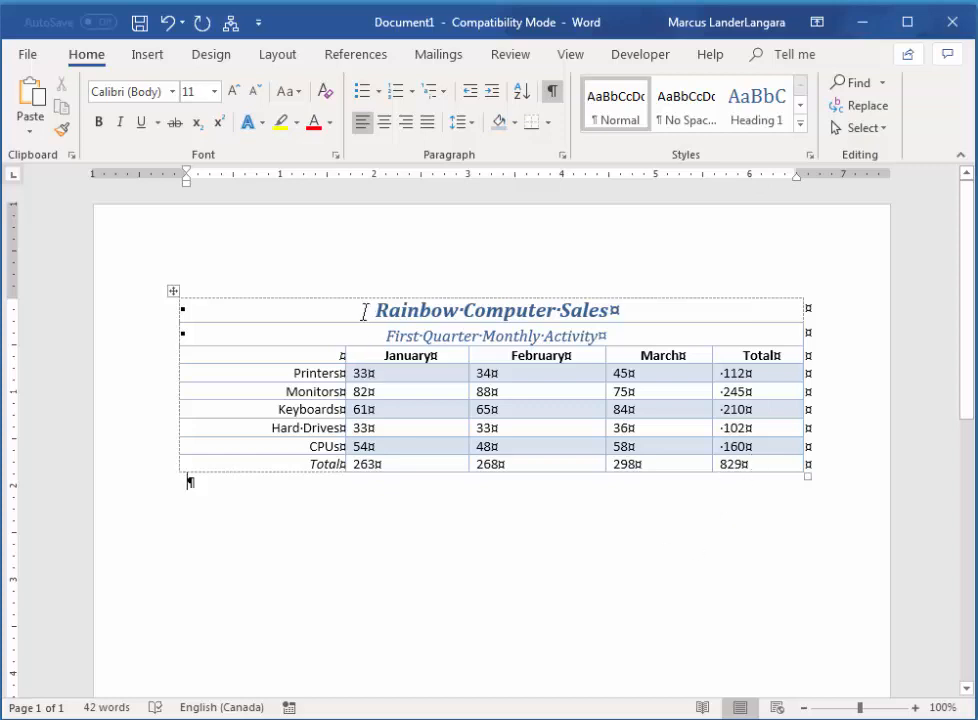
- Replace the whole table's style with the first grid style under Plain Tables
{"action": "left_click", "coordinate": [295, 318]}
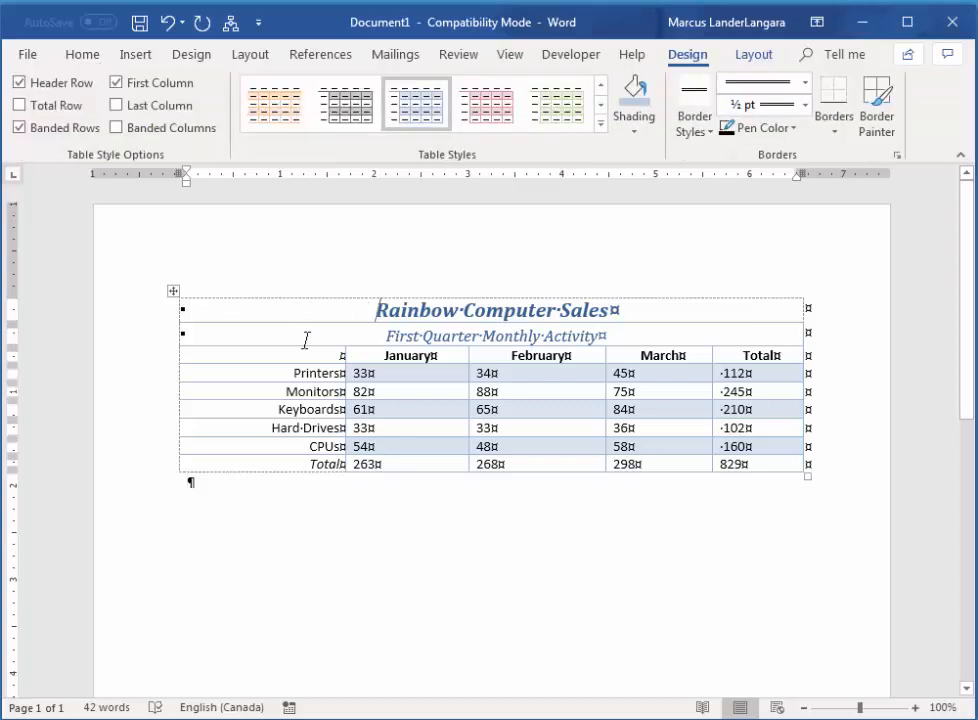
{"action": "left_click", "coordinate": [174, 292]}
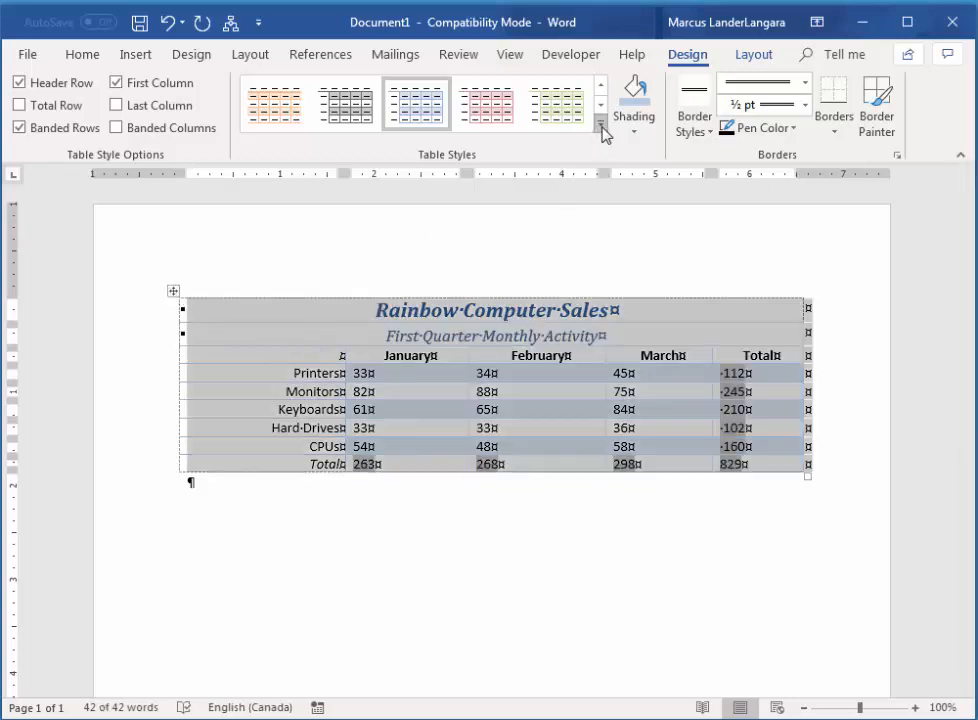
{"action": "left_click", "coordinate": [601, 124]}
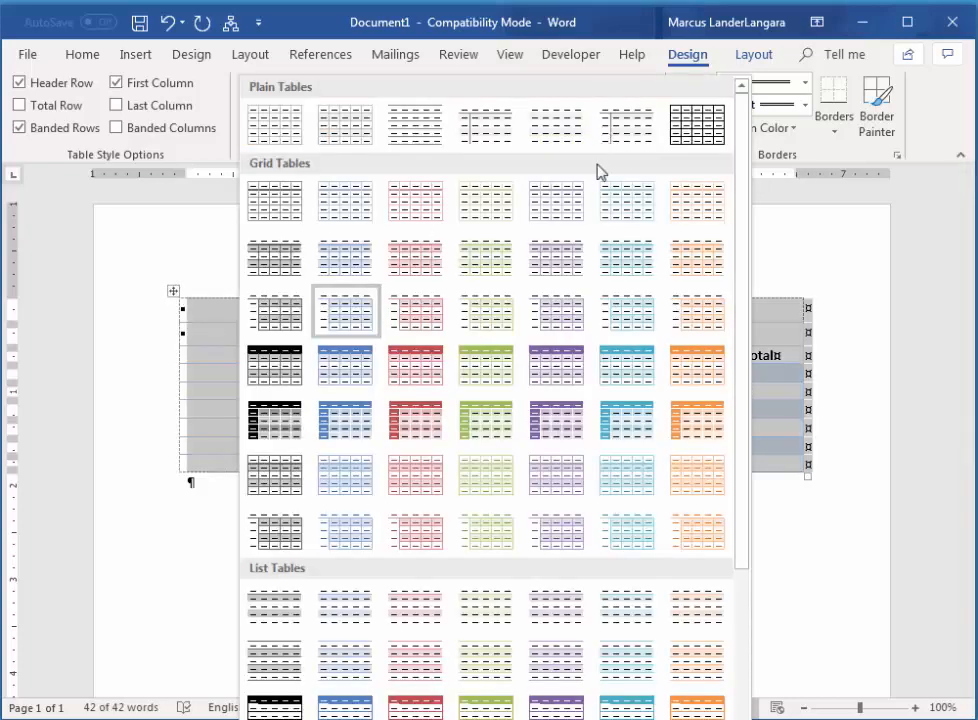
{"action": "left_click", "coordinate": [268, 135]}
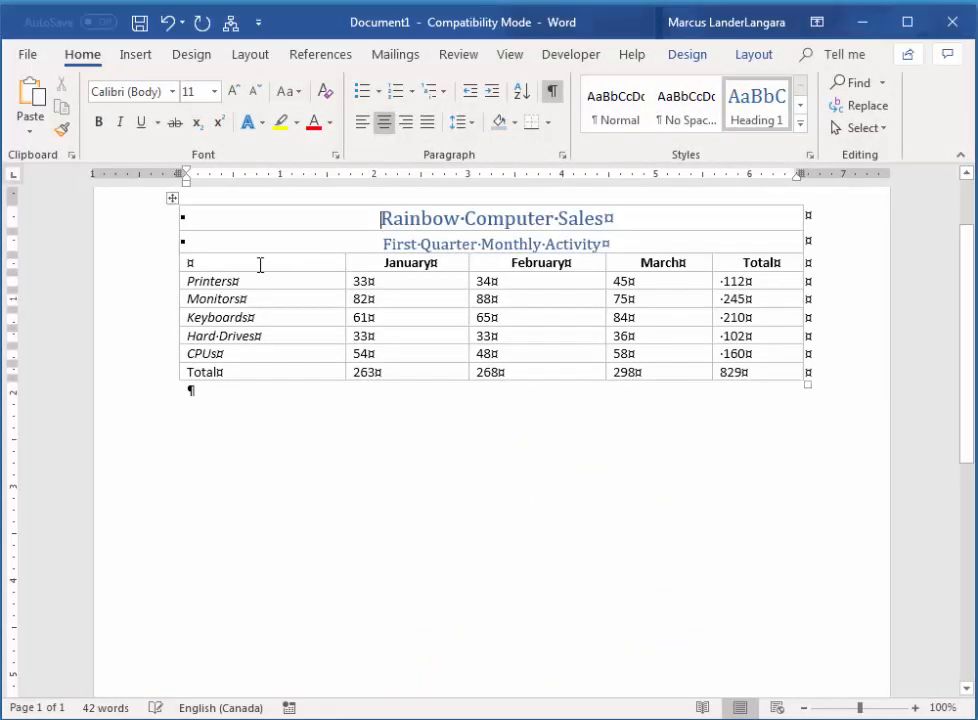
- Remove all borders from the whole table
{"action": "left_click", "coordinate": [172, 199]}
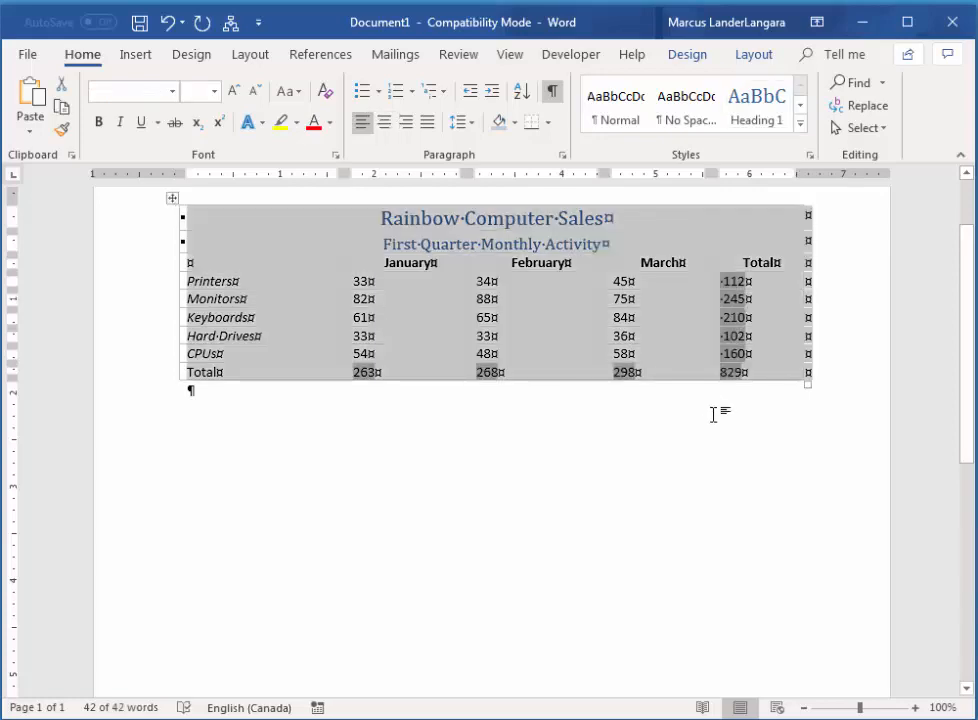
{"action": "left_click", "coordinate": [549, 123]}
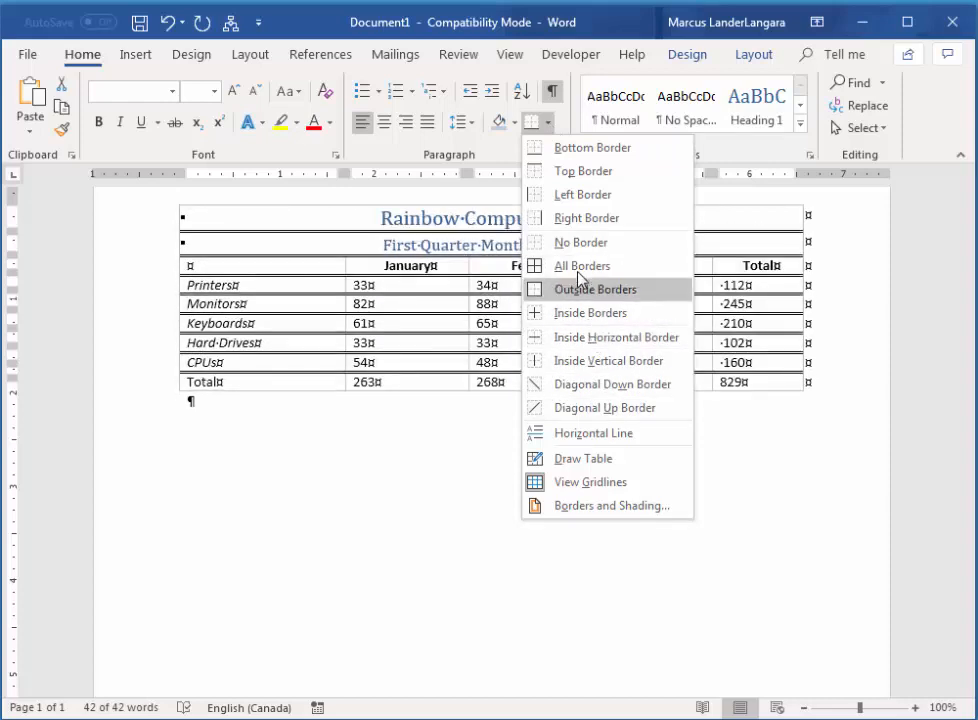
{"action": "left_click", "coordinate": [578, 243]}
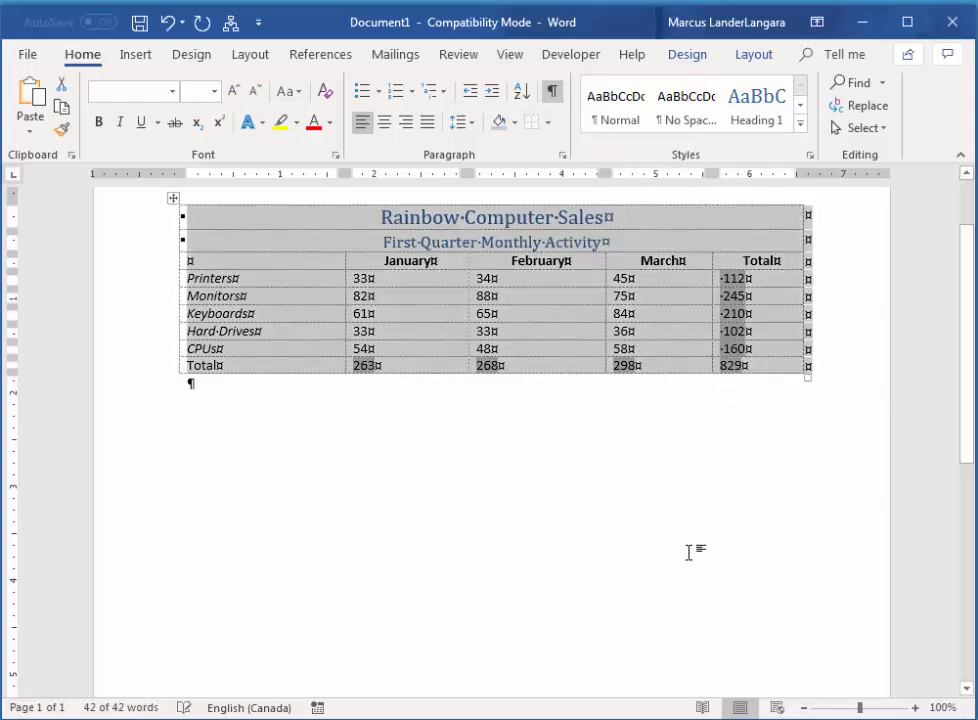
{"action": "scroll", "coordinate": [967, 360], "scroll_direction": "up", "scroll_amount": 2}
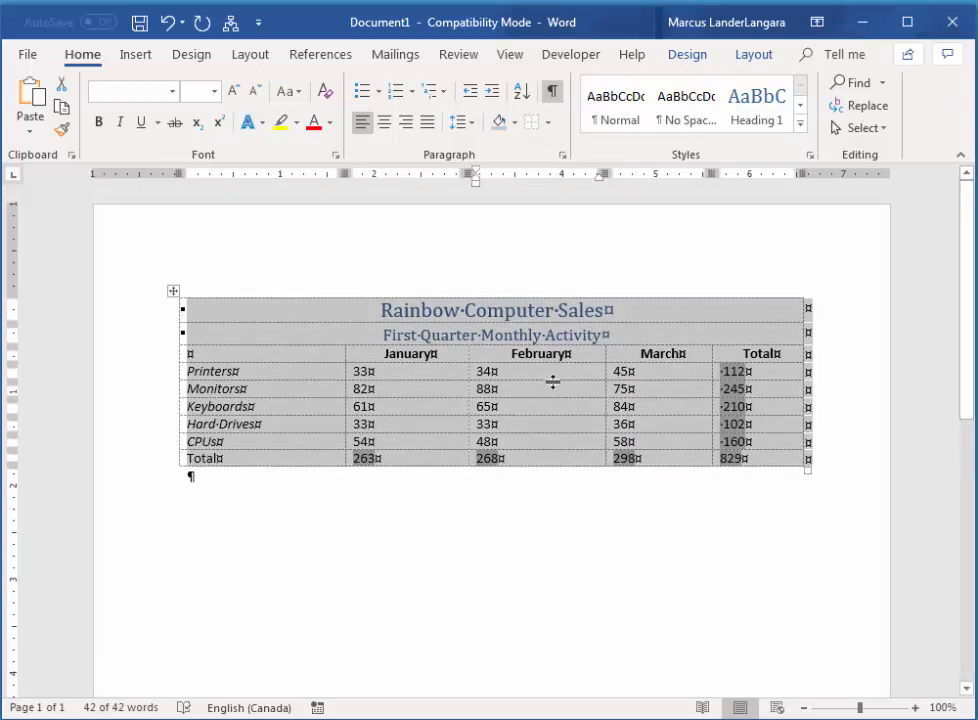
{"action": "left_click", "coordinate": [574, 408]}
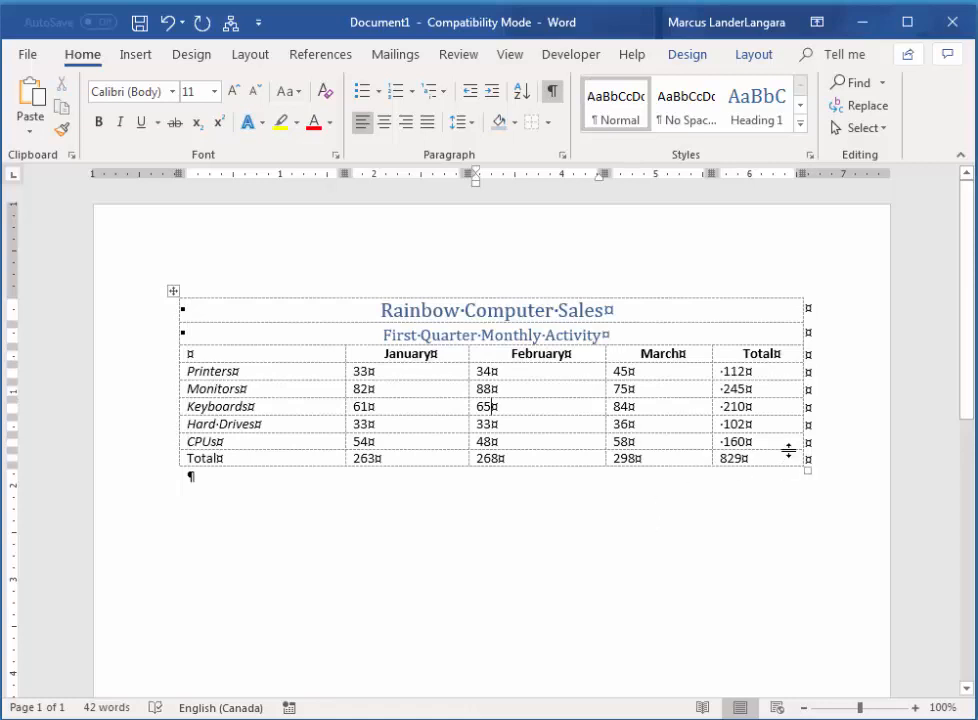
- Select the whole table and turn off the display of its gridlines
{"action": "left_click_drag", "start_coordinate": [783, 455], "coordinate": [362, 327]}
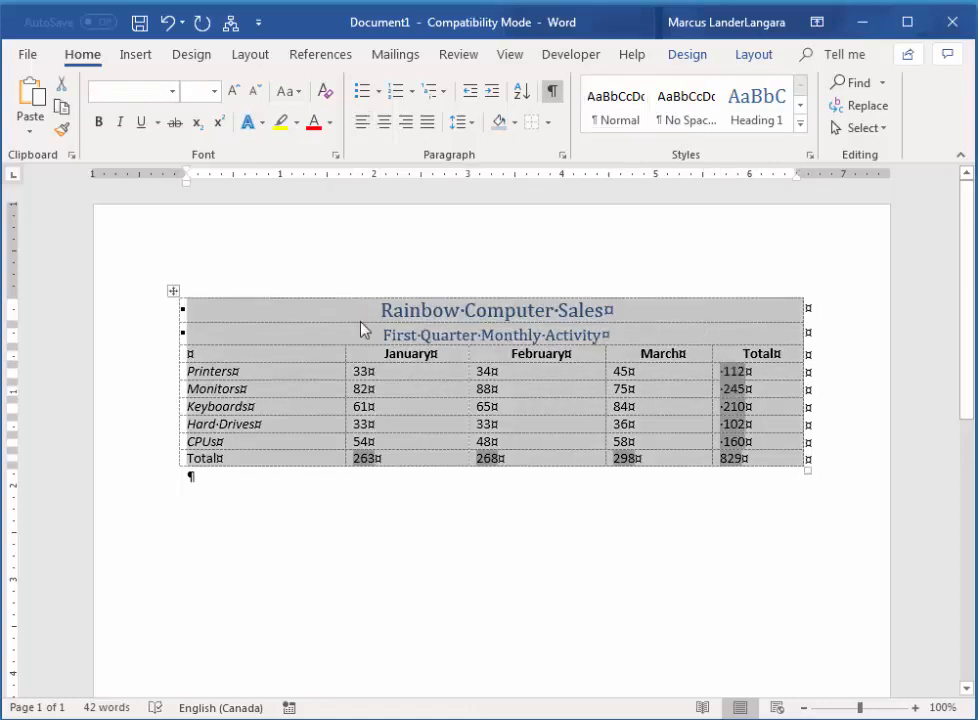
{"action": "left_click", "coordinate": [745, 56]}
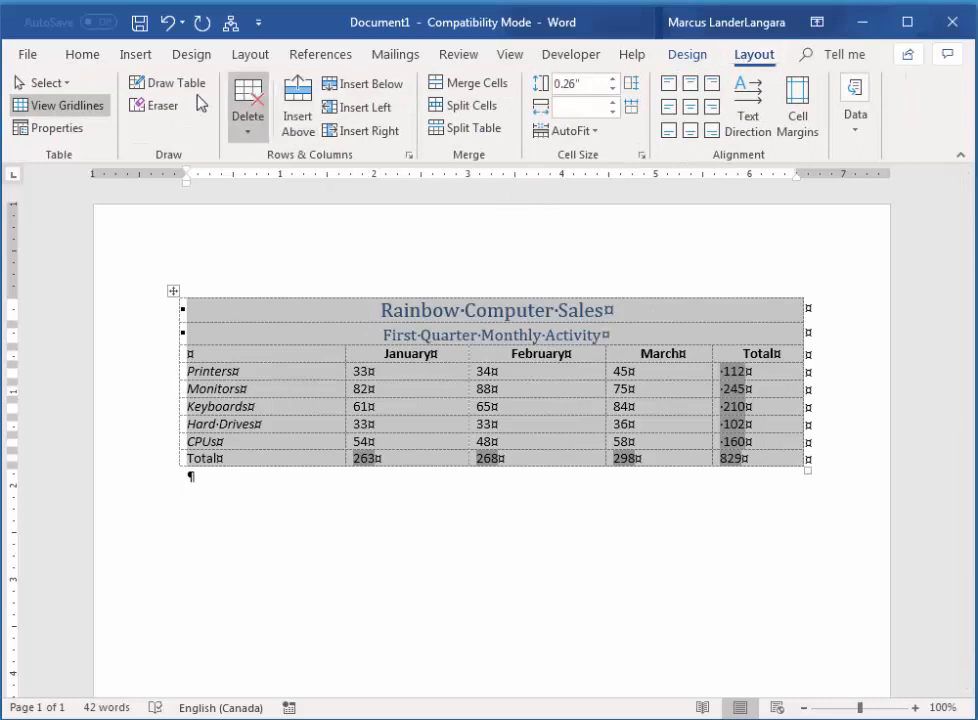
{"action": "left_click", "coordinate": [44, 110]}
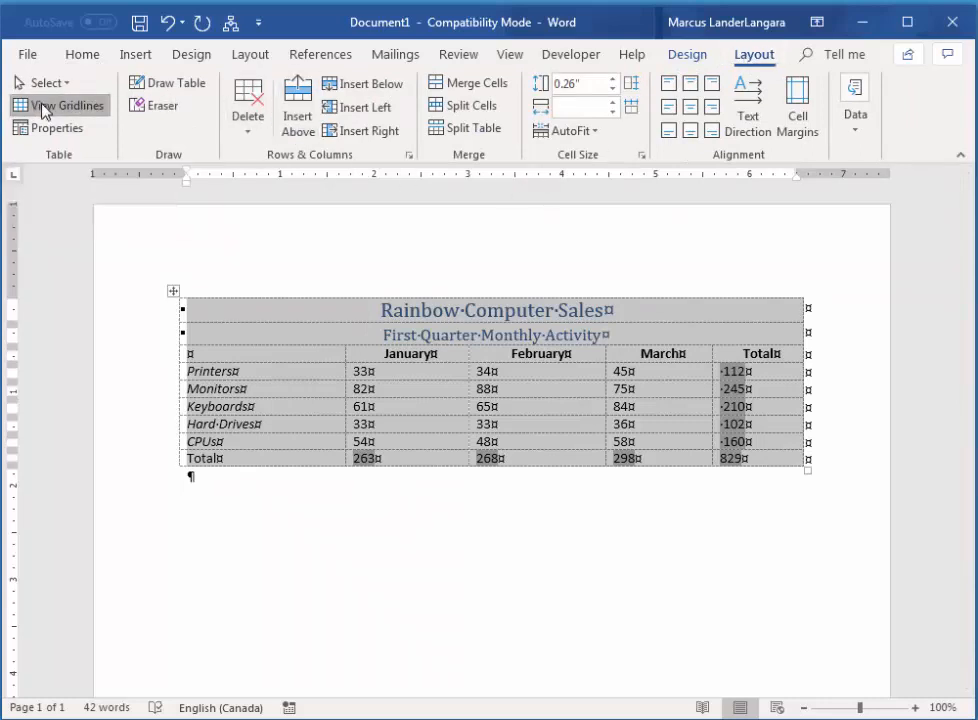
{"action": "left_click", "coordinate": [382, 502]}
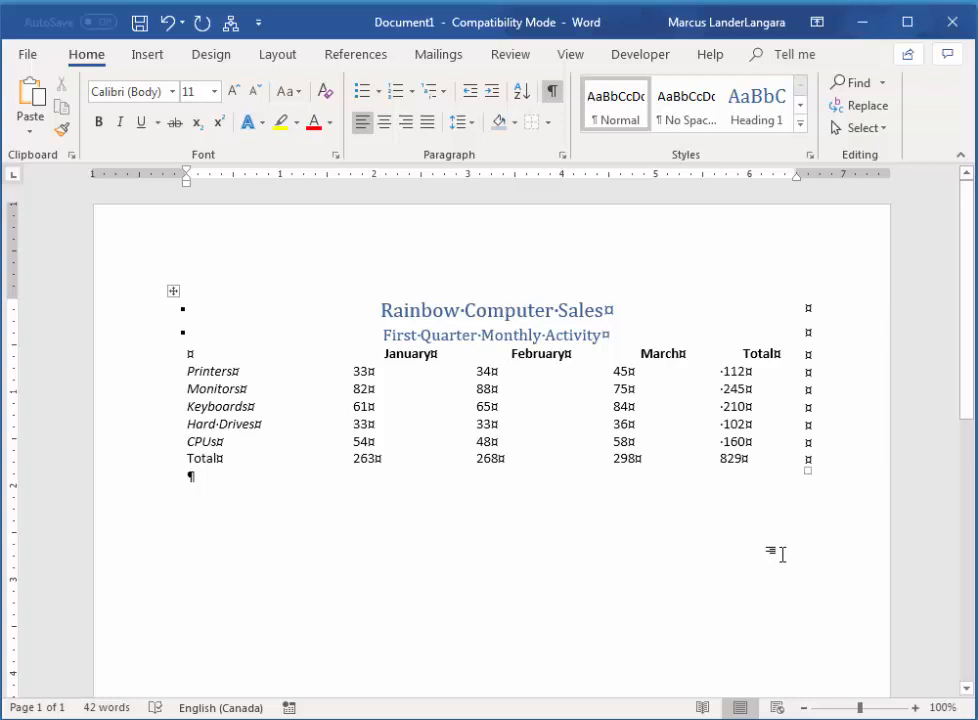
- Convert the whole sales table to text, separating the columns with tabs
{"action": "left_click", "coordinate": [742, 458]}
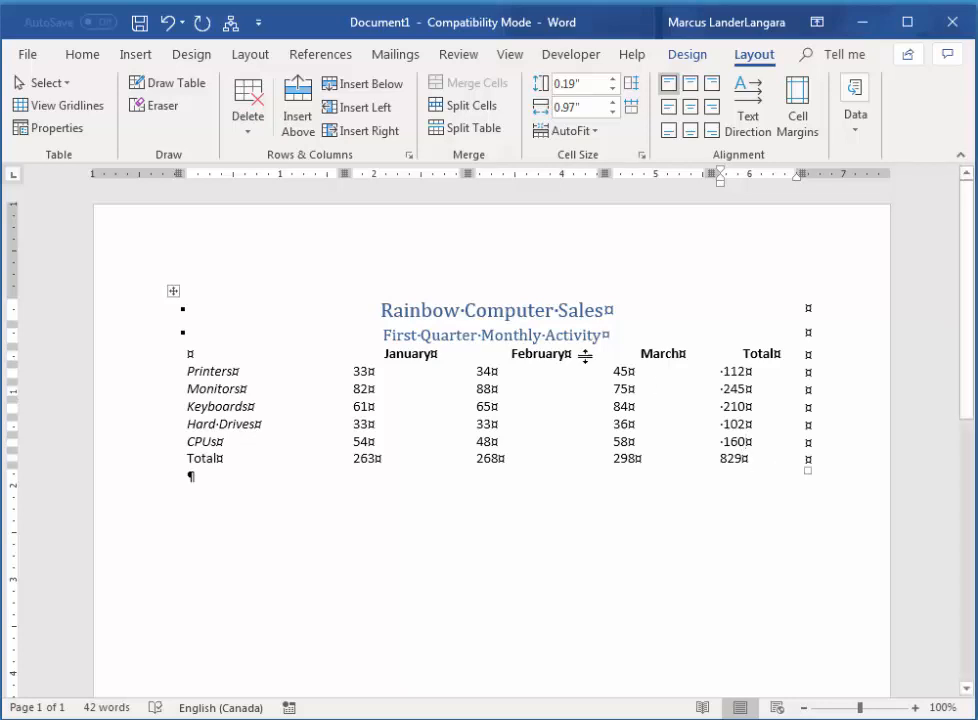
{"action": "left_click", "coordinate": [173, 291]}
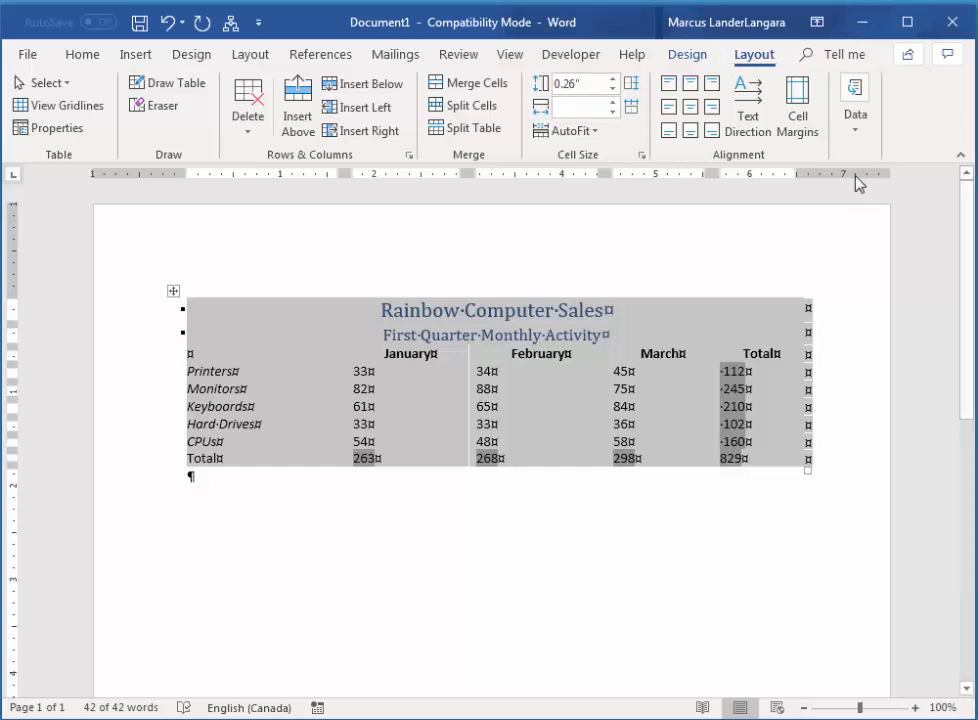
{"action": "left_click", "coordinate": [857, 133]}
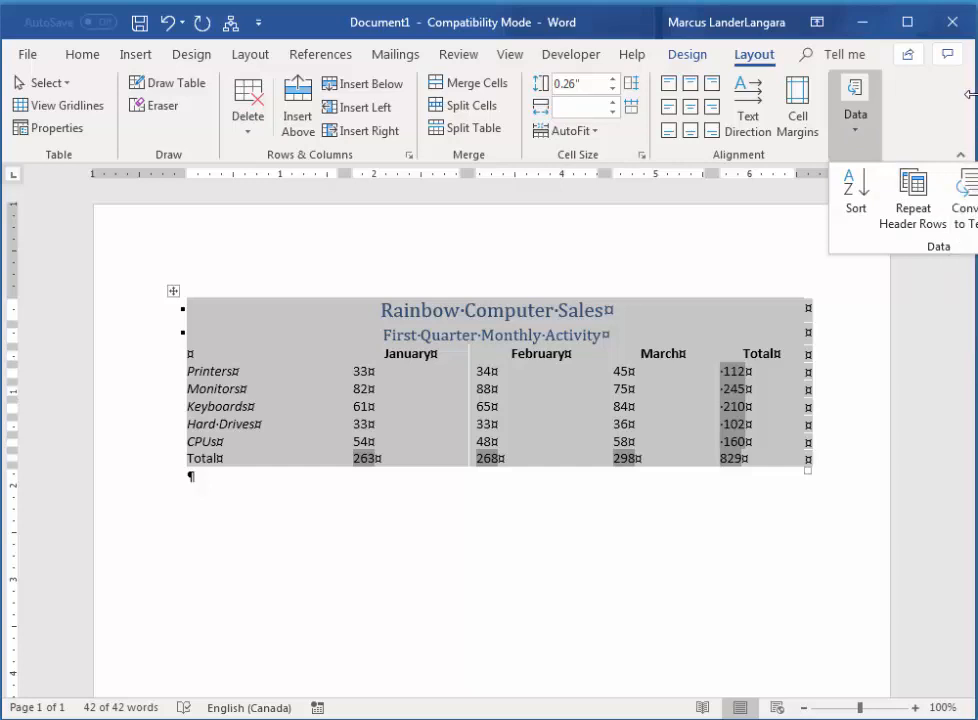
{"action": "left_click_drag", "start_coordinate": [970, 94], "coordinate": [921, 93]}
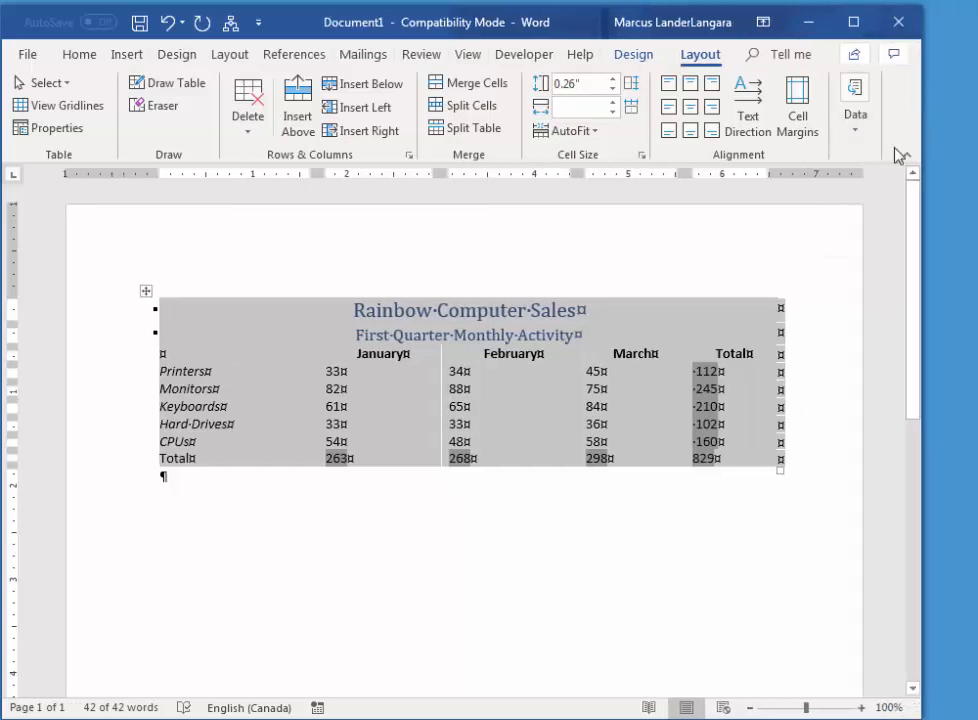
{"action": "left_click", "coordinate": [852, 138]}
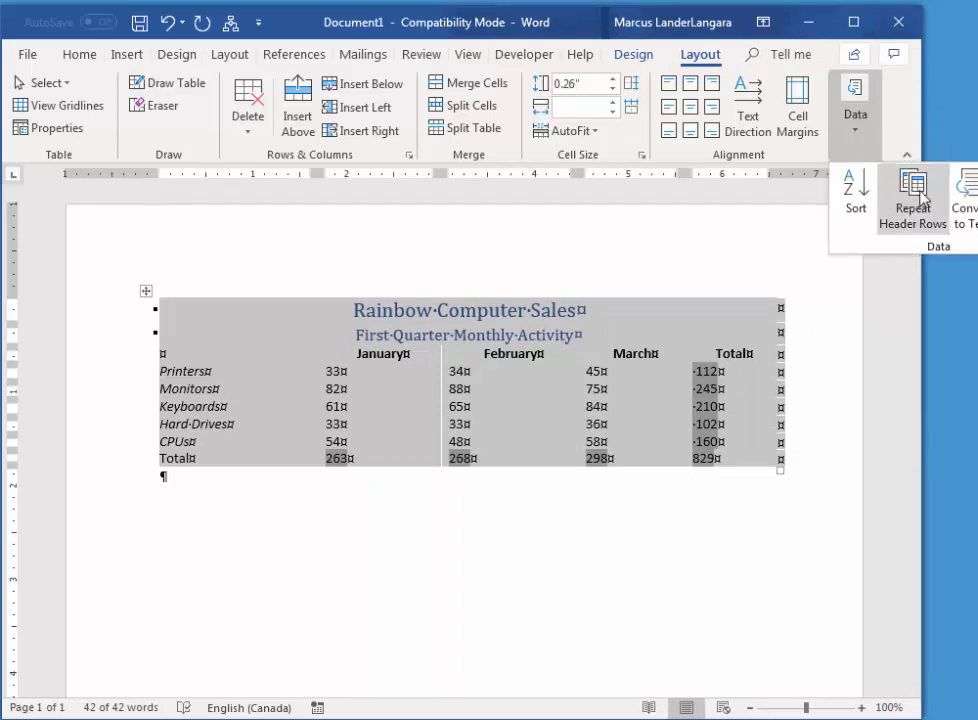
{"action": "left_click", "coordinate": [955, 195]}
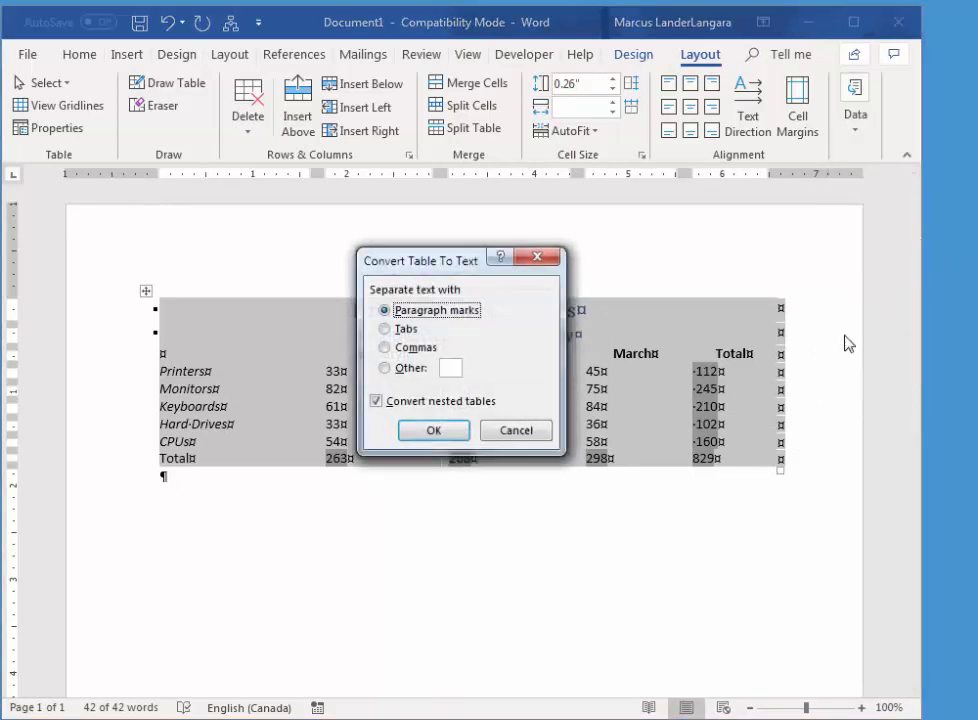
{"action": "left_click_drag", "start_coordinate": [462, 259], "coordinate": [618, 504]}
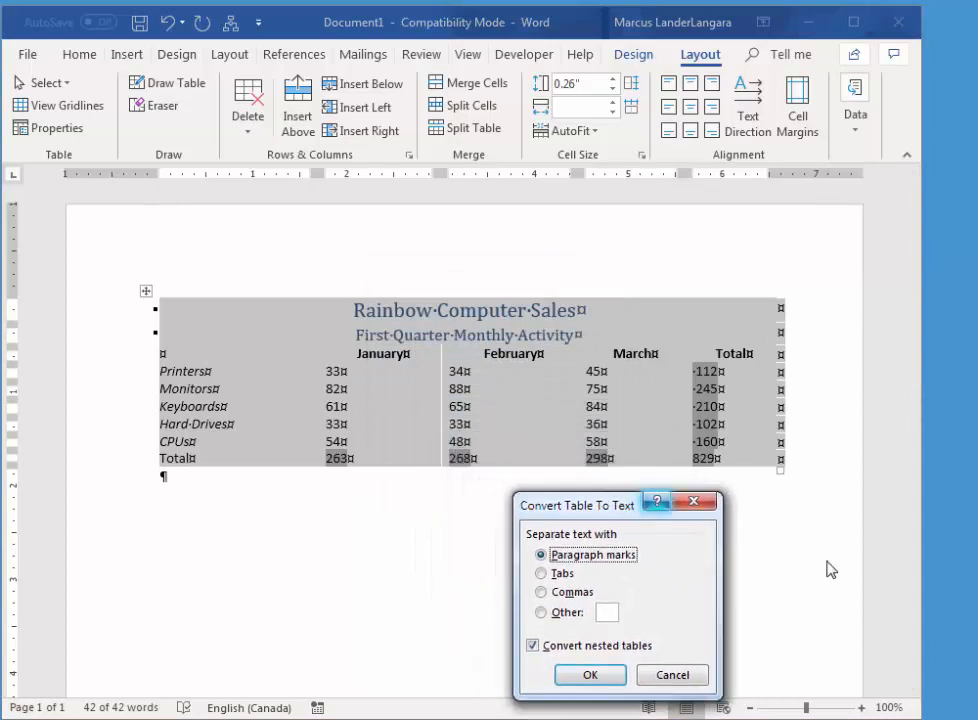
{"action": "left_click", "coordinate": [542, 575]}
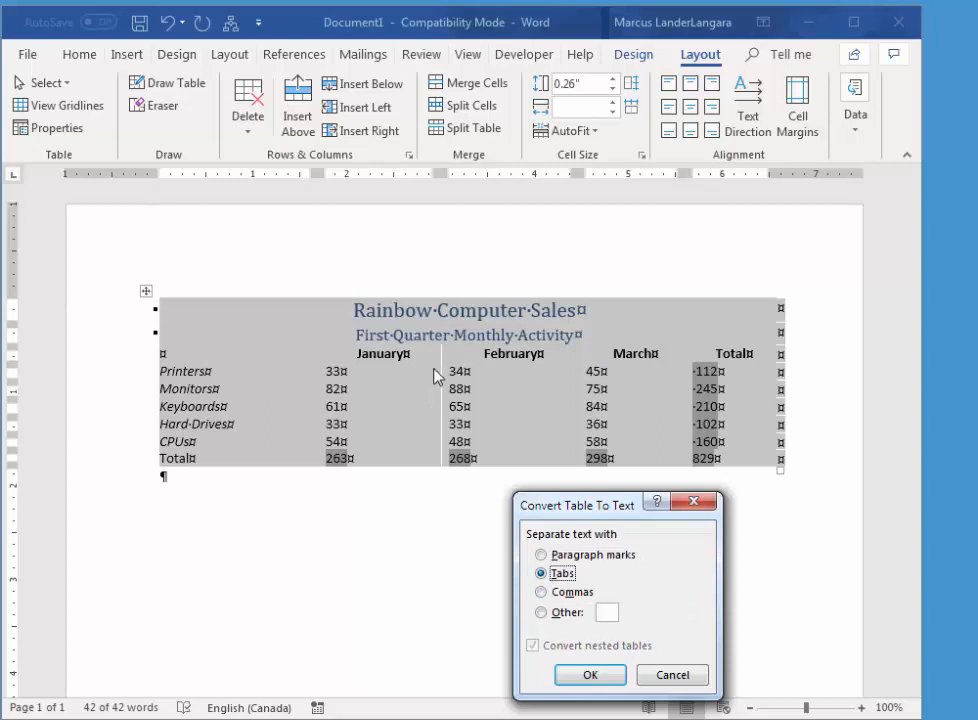
{"action": "left_click", "coordinate": [618, 677]}
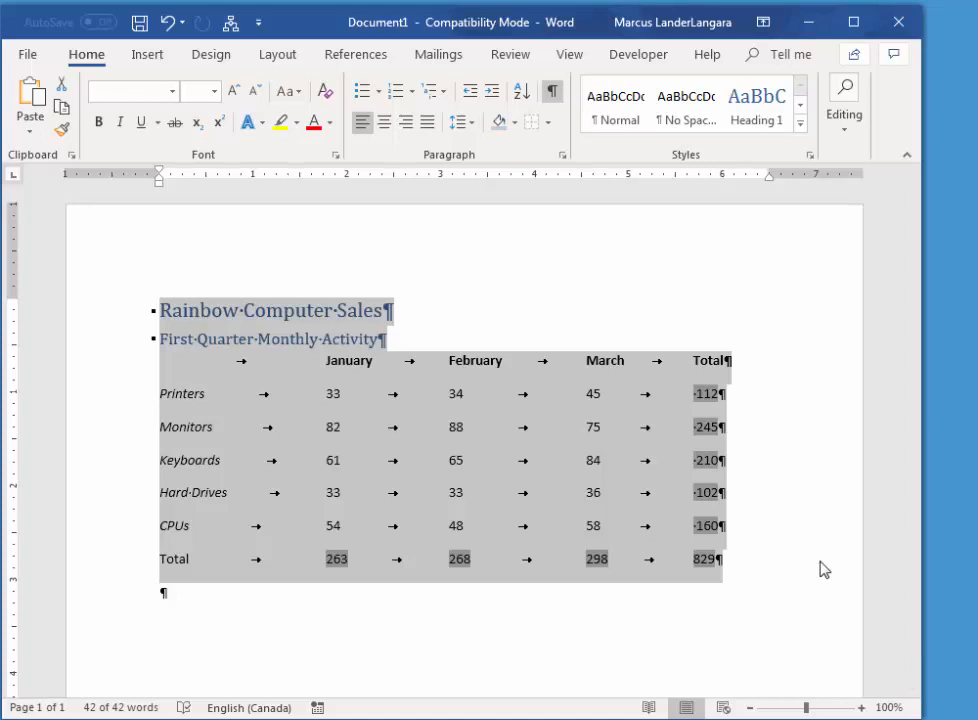
- Set the month heading line's tab stops at 1.77" and 3.08" to center alignment
{"action": "left_click", "coordinate": [576, 494]}
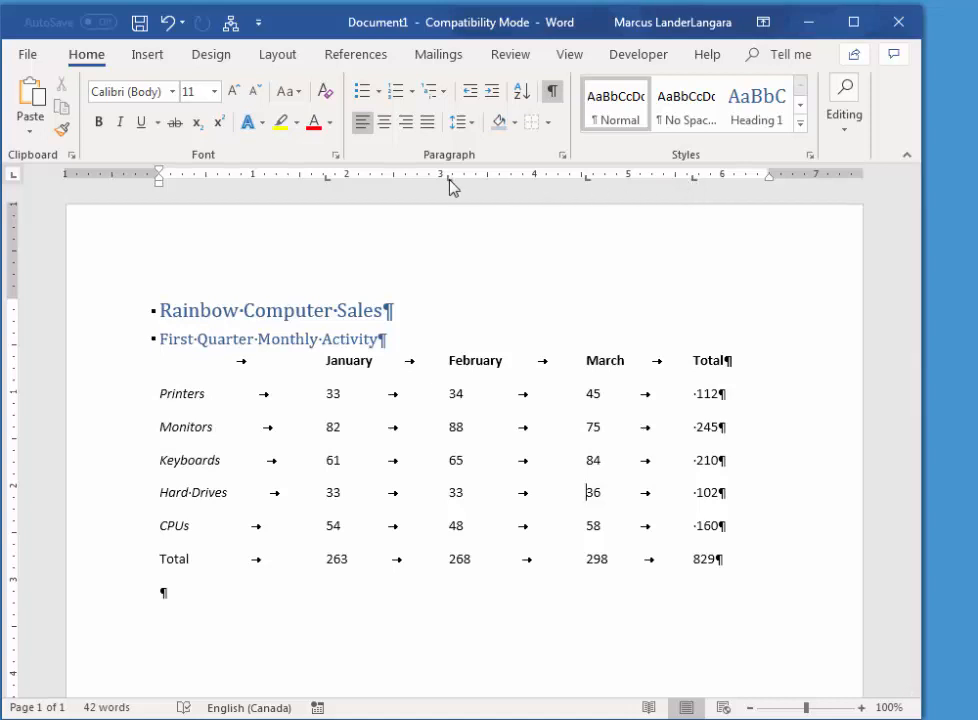
{"action": "left_click", "coordinate": [491, 357]}
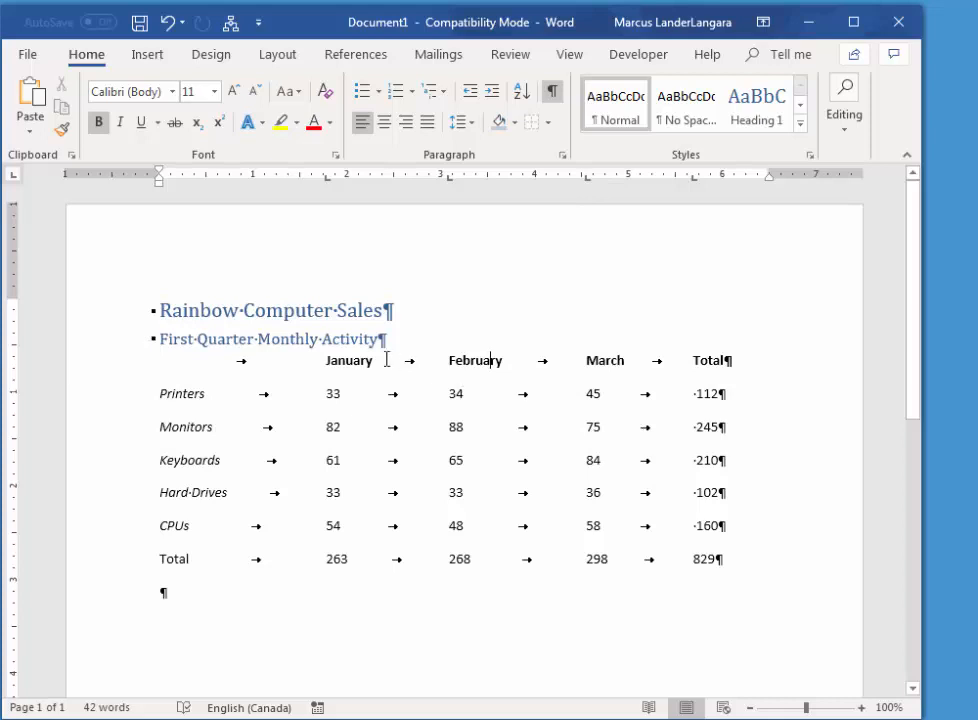
{"action": "left_click", "coordinate": [112, 370]}
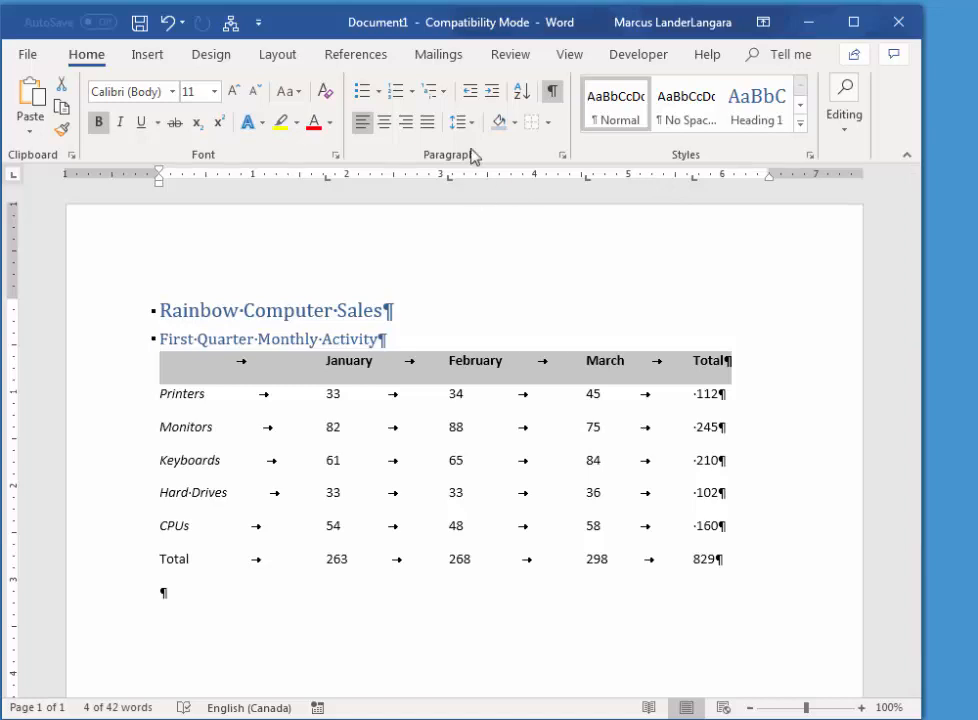
{"action": "left_click", "coordinate": [562, 156]}
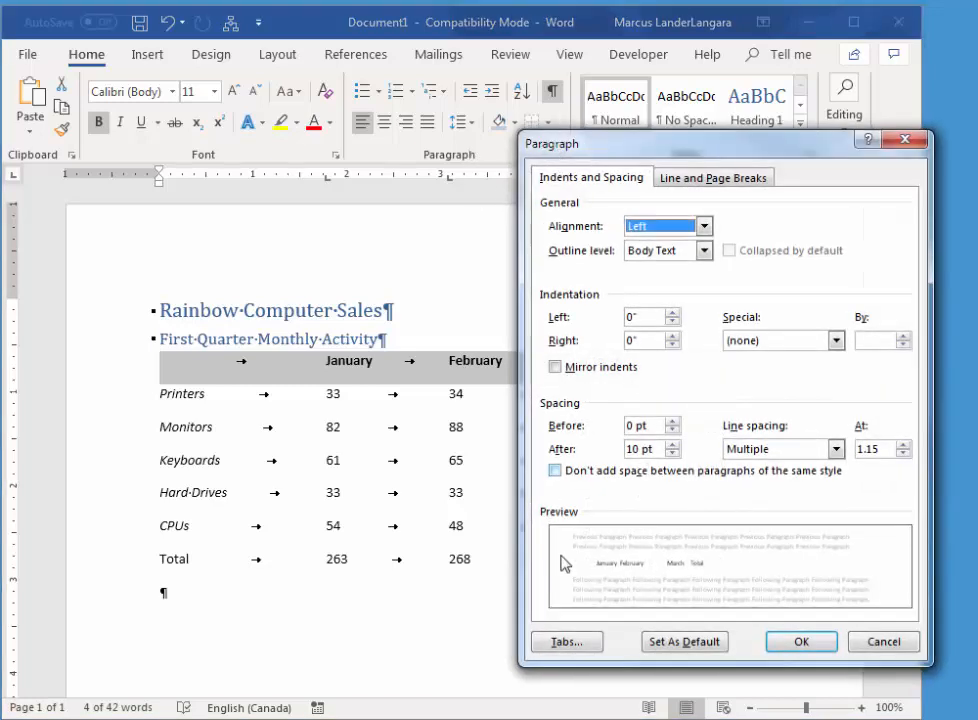
{"action": "left_click", "coordinate": [567, 641]}
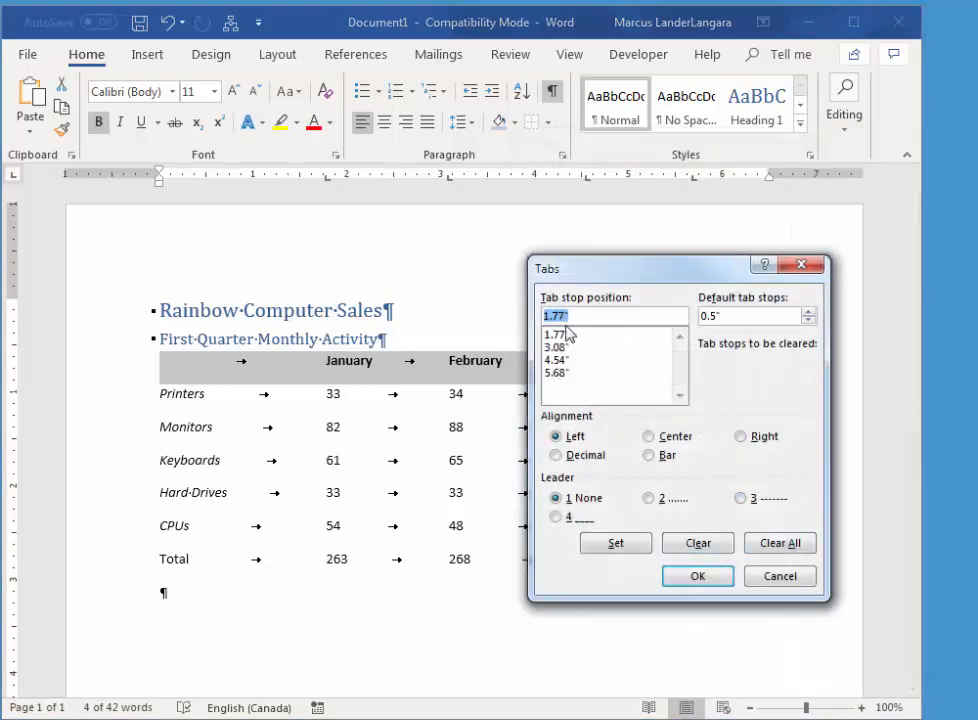
{"action": "left_click", "coordinate": [560, 335]}
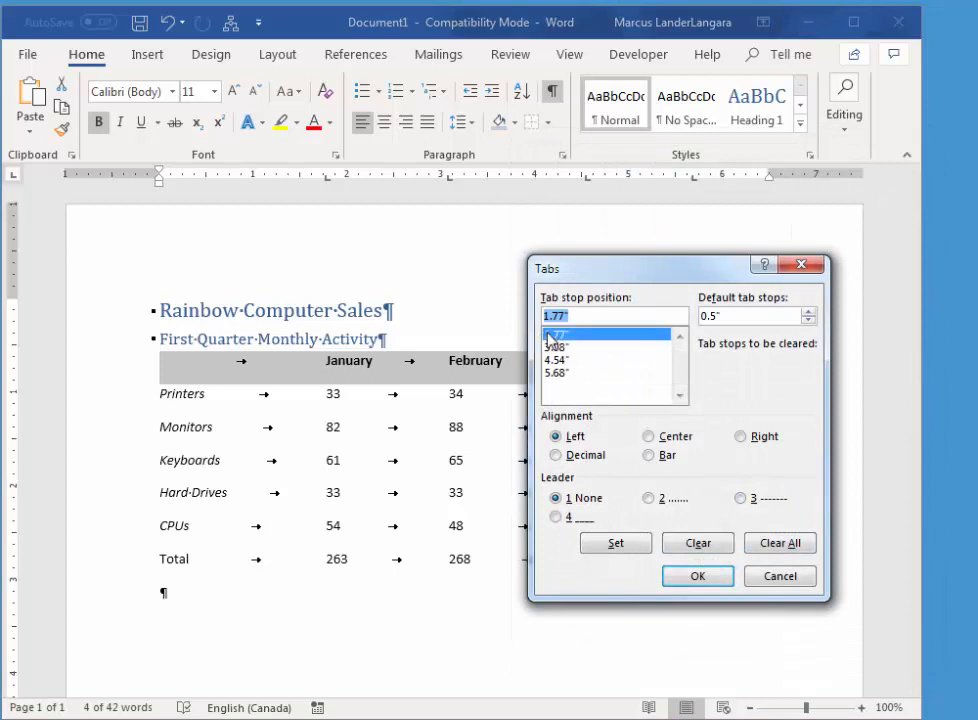
{"action": "left_click", "coordinate": [652, 437]}
{"action": "left_click", "coordinate": [615, 545]}
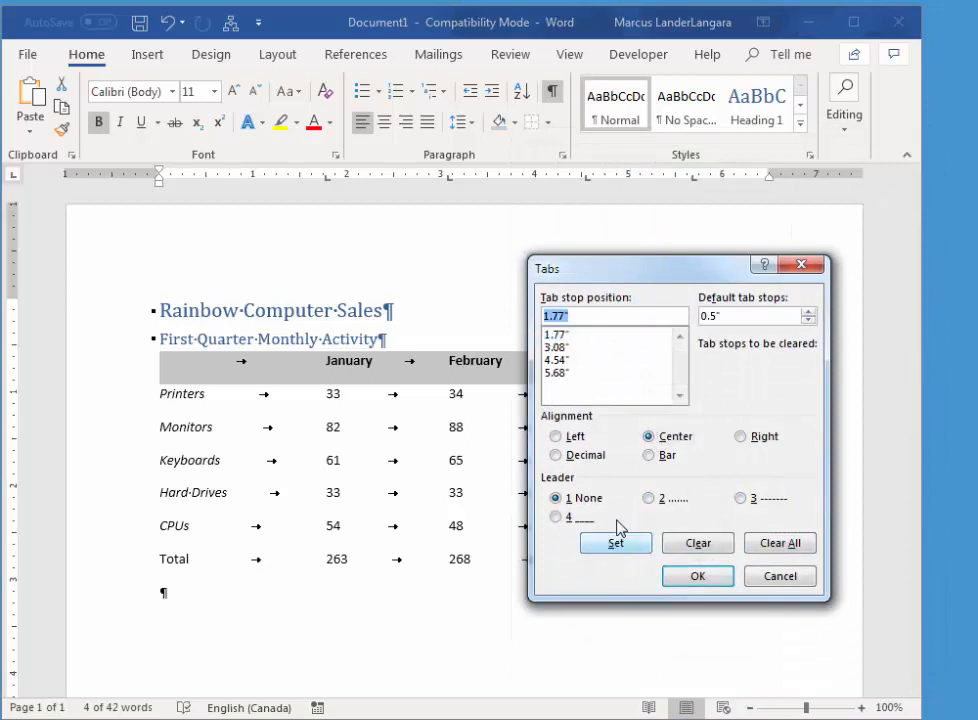
{"action": "left_click", "coordinate": [556, 347]}
{"action": "left_click", "coordinate": [652, 437]}
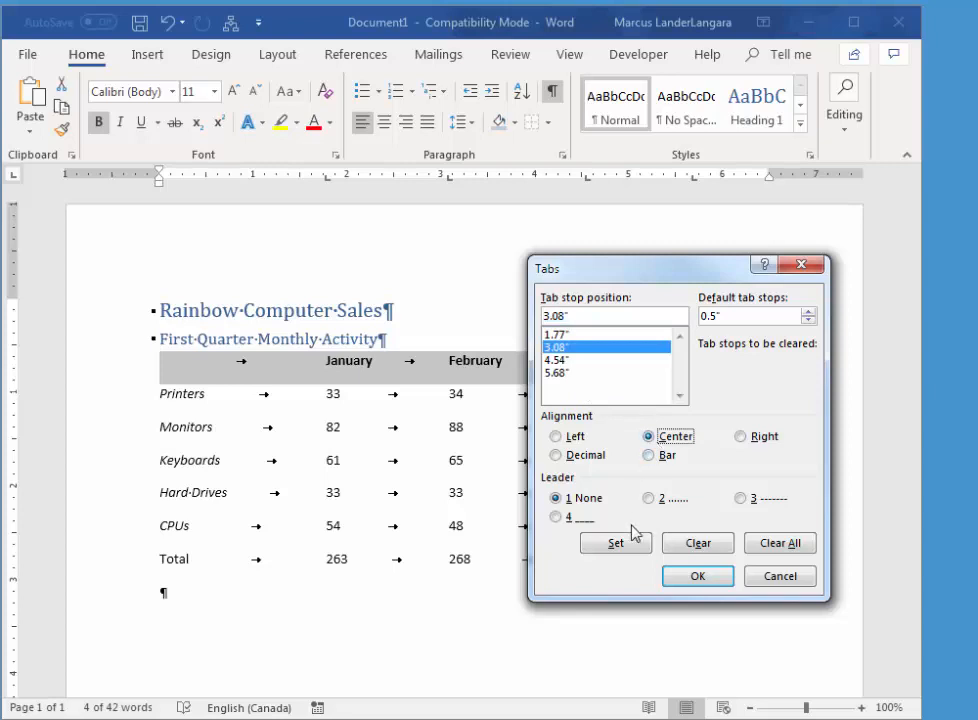
{"action": "left_click", "coordinate": [624, 545]}
- Center the heading line's 4.54" tab stop, keep its 5.68" stop left-aligned, and apply the tab settings
{"action": "left_click", "coordinate": [558, 360]}
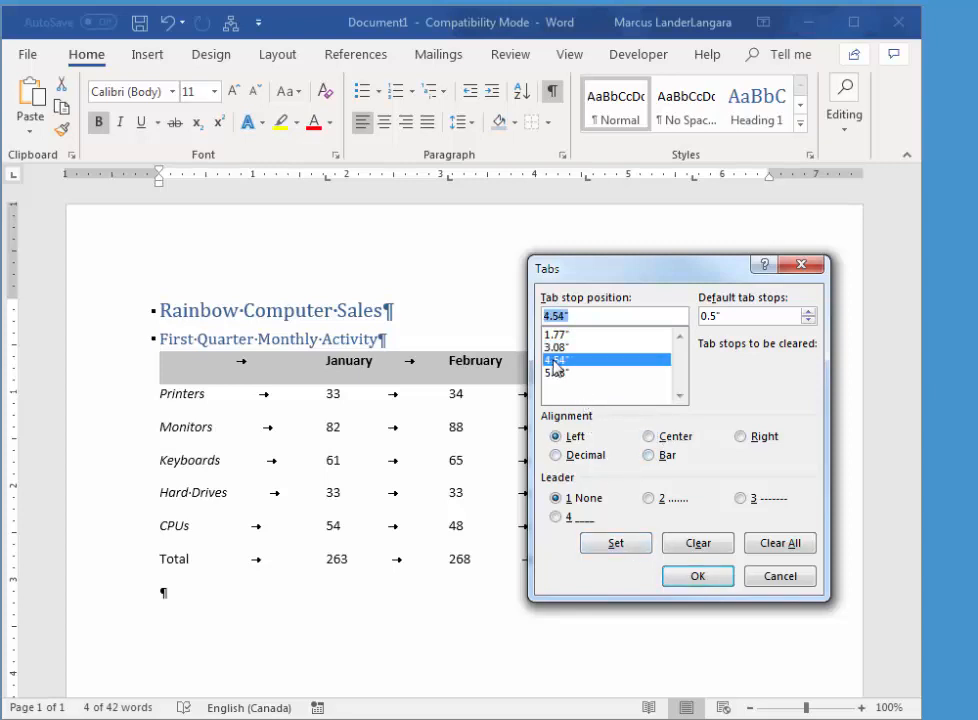
{"action": "left_click", "coordinate": [652, 437]}
{"action": "left_click", "coordinate": [618, 545]}
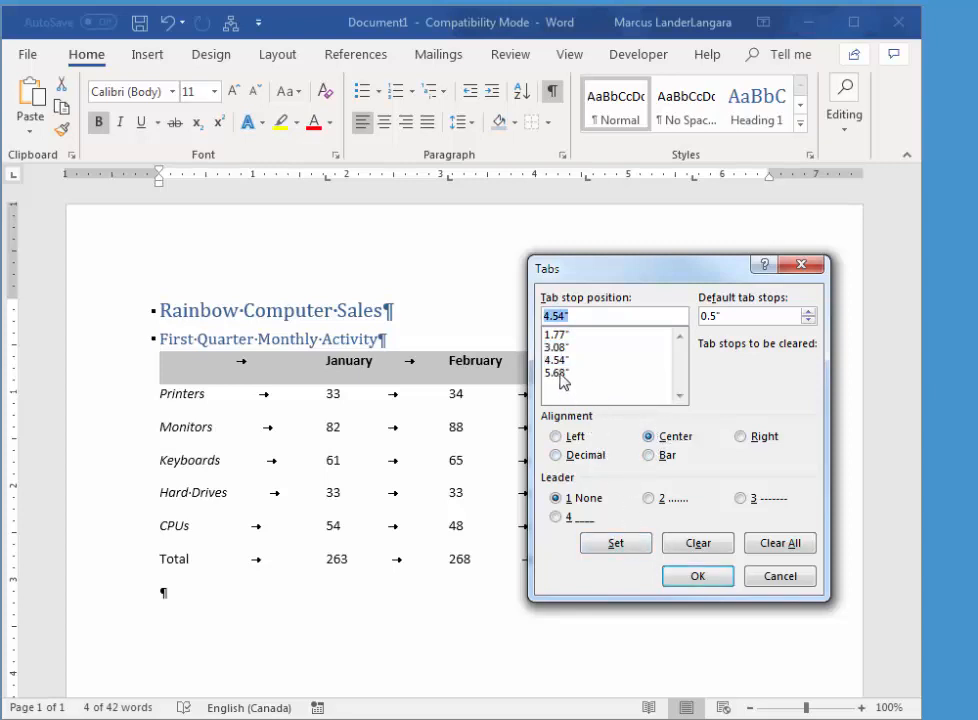
{"action": "left_click", "coordinate": [558, 373]}
{"action": "left_click", "coordinate": [620, 545]}
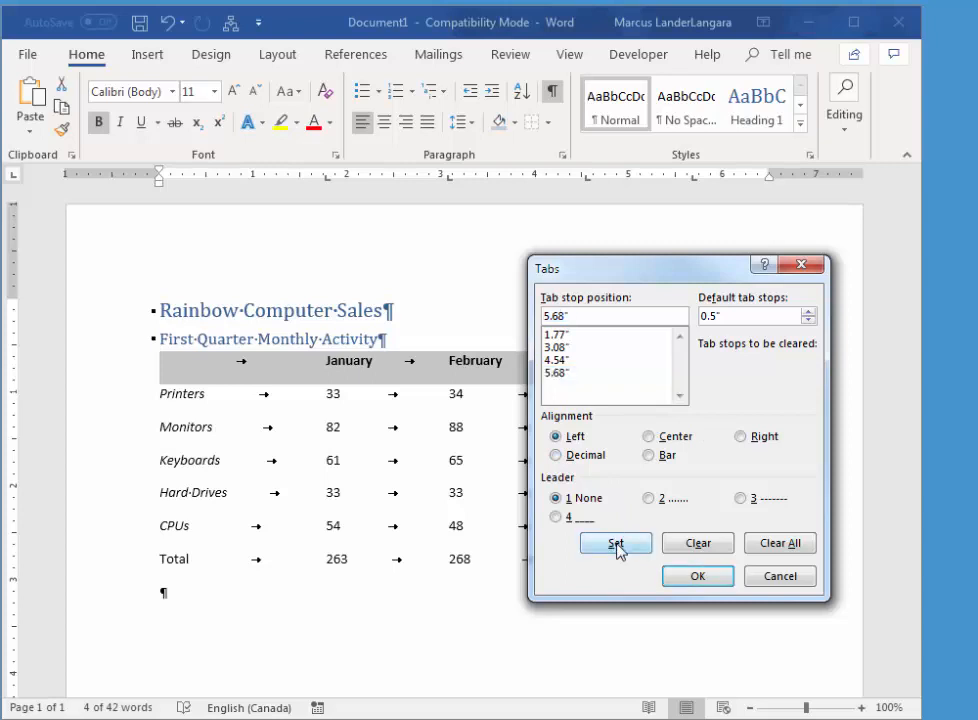
{"action": "left_click", "coordinate": [720, 580]}
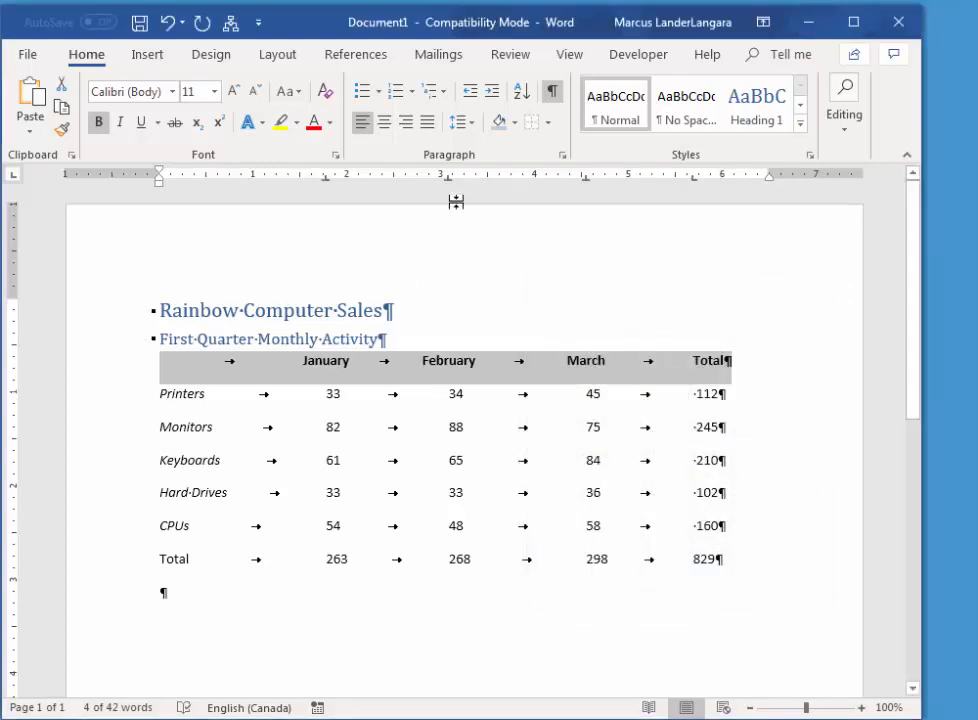
- Shift the heading line's January, February and March tab stops to about 1.9", 3.2" and 4.6"
{"action": "left_click_drag", "start_coordinate": [448, 183], "coordinate": [458, 188]}
{"action": "left_click_drag", "start_coordinate": [325, 181], "coordinate": [338, 186]}
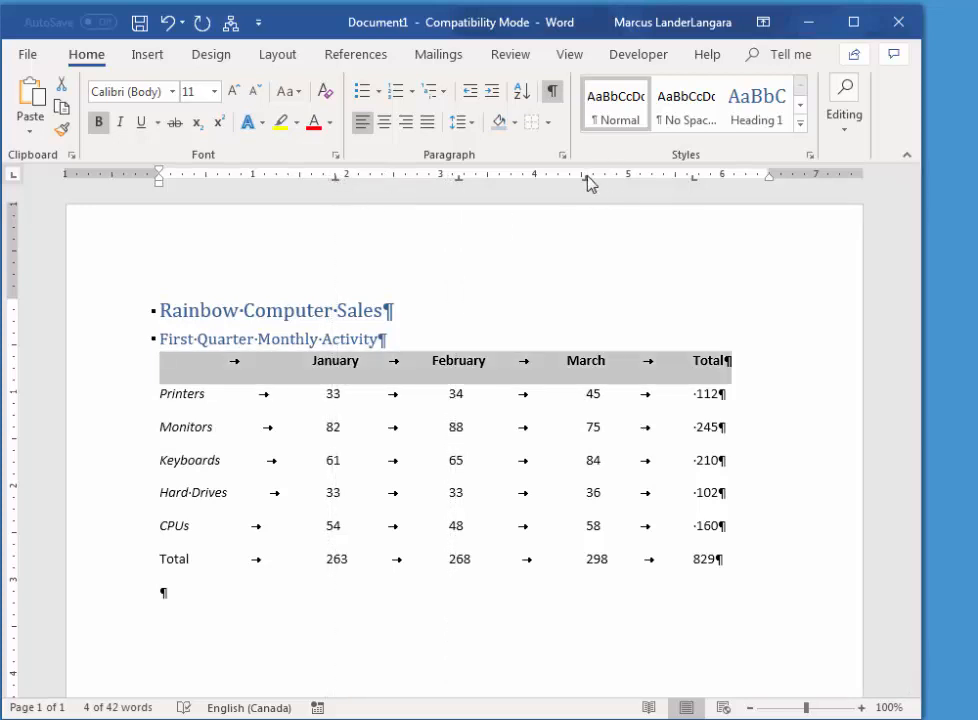
{"action": "left_click_drag", "start_coordinate": [589, 183], "coordinate": [596, 188]}
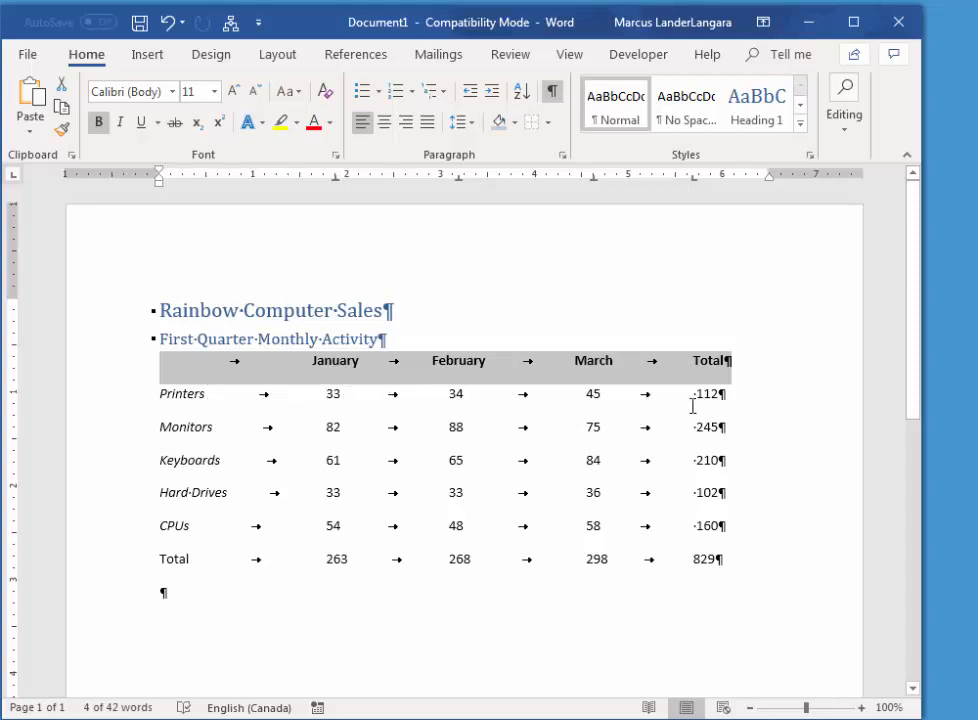
- Give the 1.77" and 3.08" tab stops a dotted leader (option 2) in the lines from Printers through Total
{"action": "left_click", "coordinate": [133, 400]}
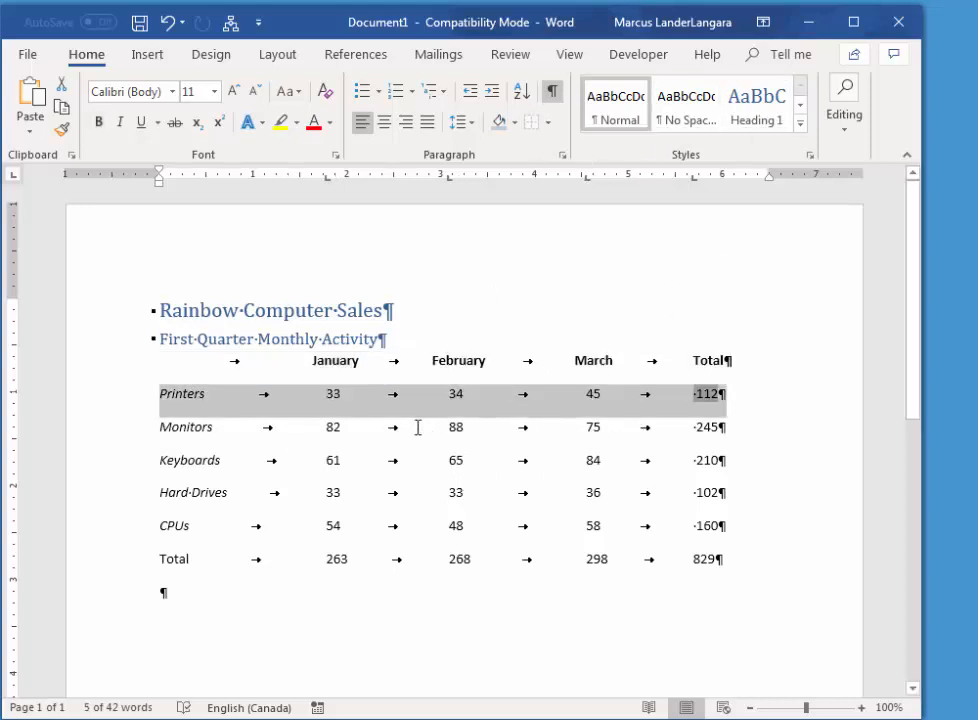
{"action": "left_click_drag", "start_coordinate": [98, 414], "coordinate": [108, 563]}
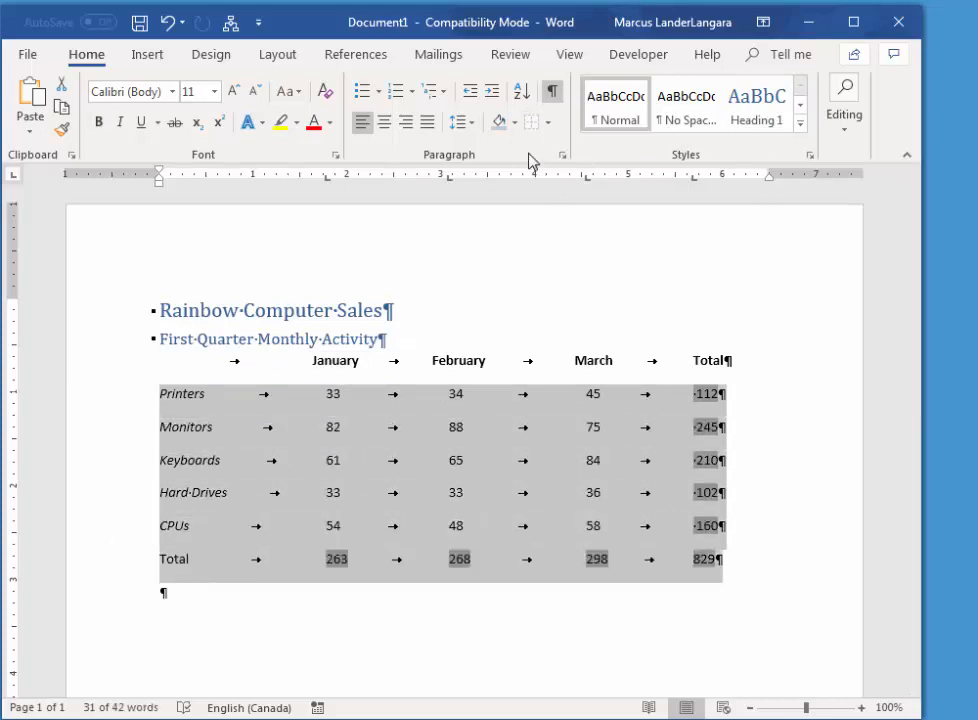
{"action": "left_click", "coordinate": [562, 155]}
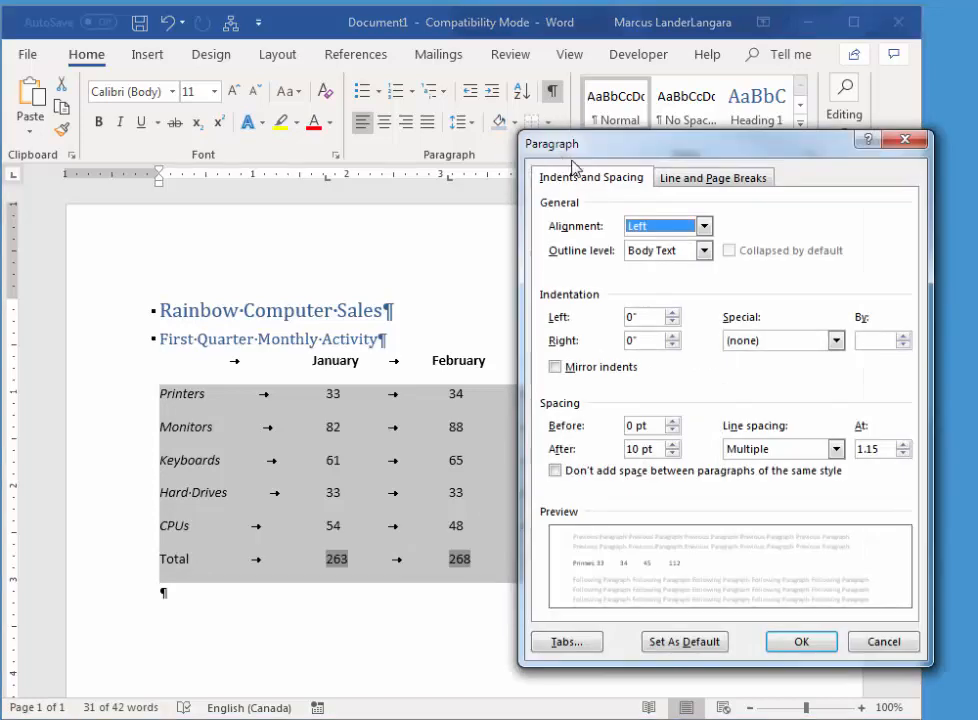
{"action": "left_click", "coordinate": [570, 642]}
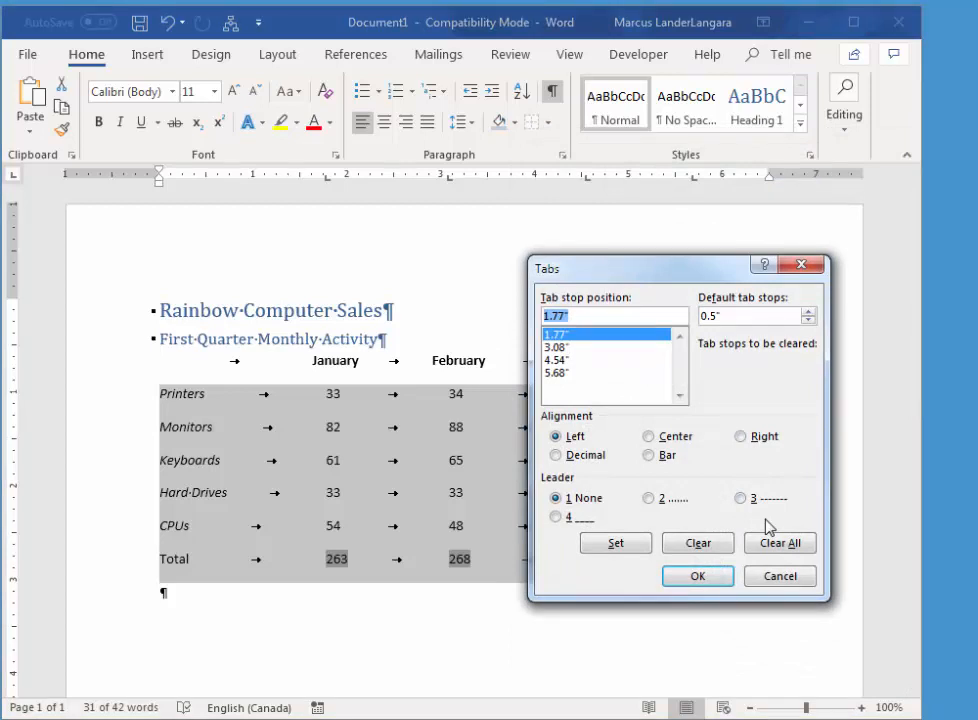
{"action": "left_click", "coordinate": [648, 499]}
{"action": "left_click", "coordinate": [640, 543]}
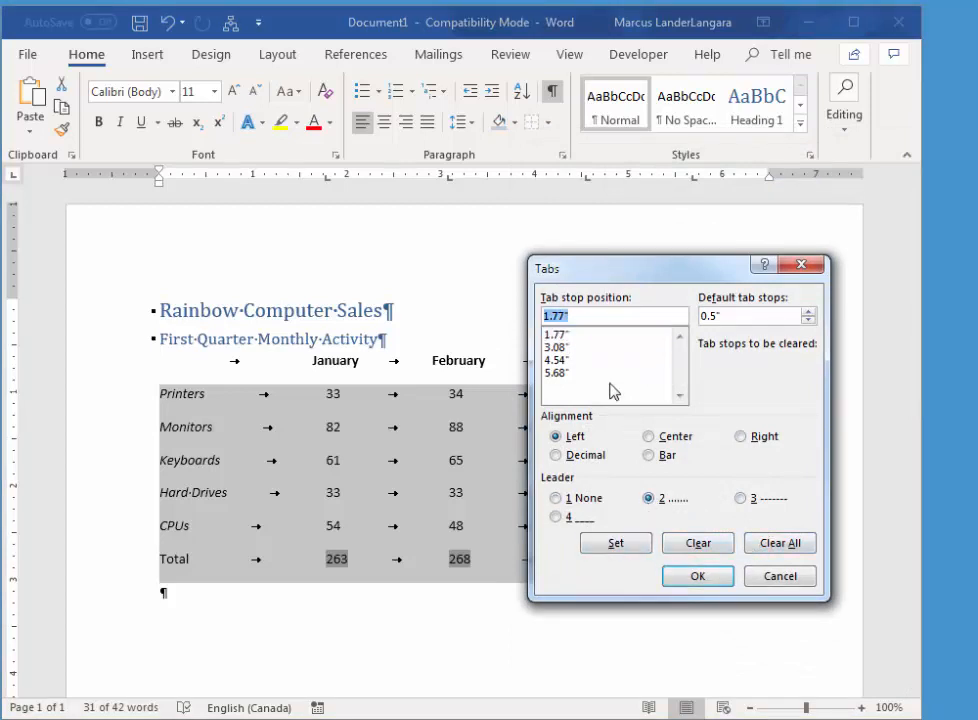
{"action": "left_click", "coordinate": [556, 347]}
{"action": "left_click", "coordinate": [648, 499]}
{"action": "left_click", "coordinate": [616, 543]}
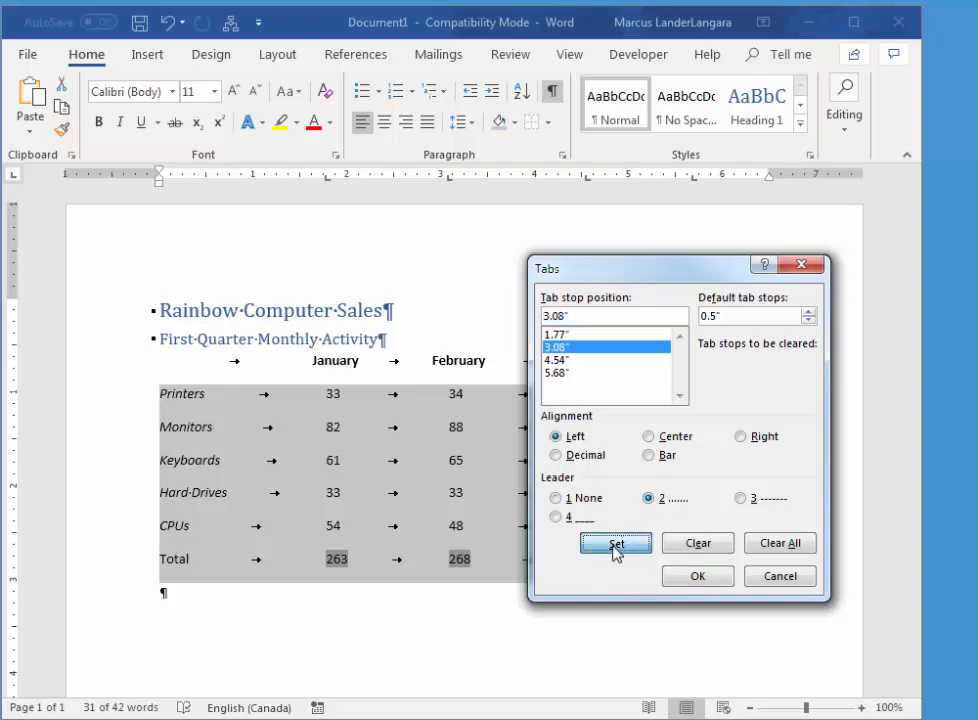
- Give the 4.54" and 5.68" tab stops a dotted leader (option 2) and apply the tab settings to the Printers through Total lines
{"action": "left_click", "coordinate": [556, 360]}
{"action": "left_click", "coordinate": [648, 499]}
{"action": "left_click", "coordinate": [616, 543]}
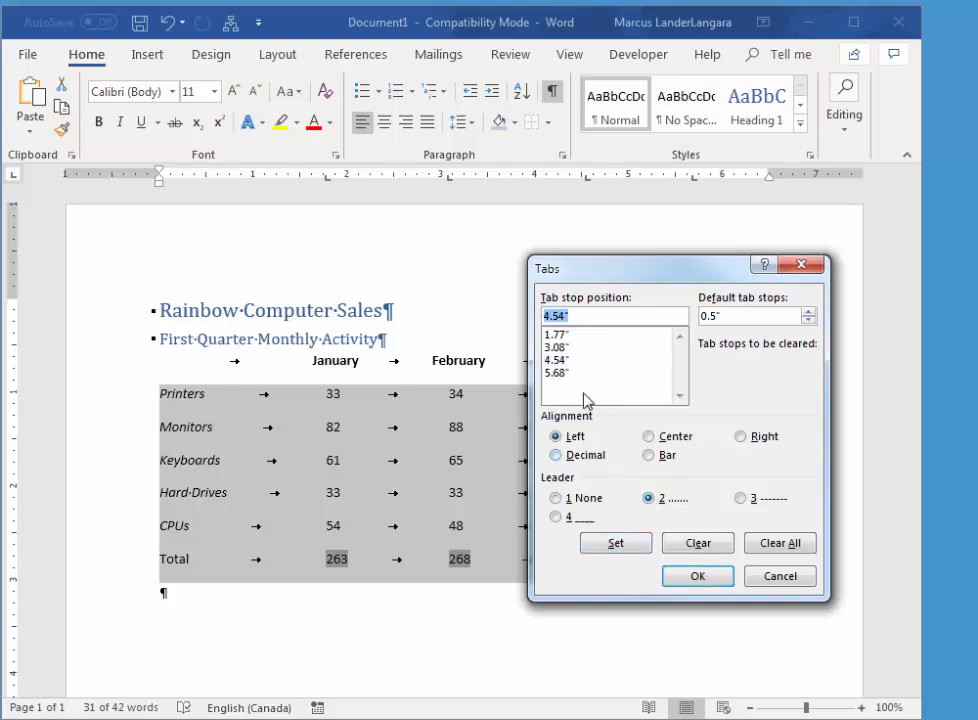
{"action": "left_click", "coordinate": [553, 372]}
{"action": "left_click", "coordinate": [648, 499]}
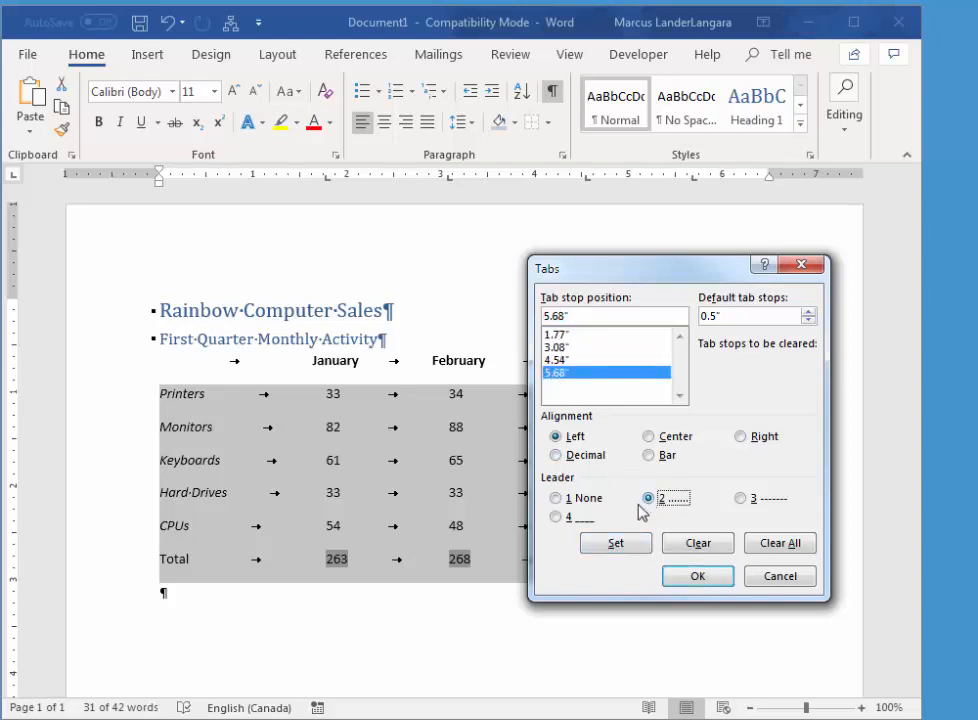
{"action": "left_click", "coordinate": [616, 543]}
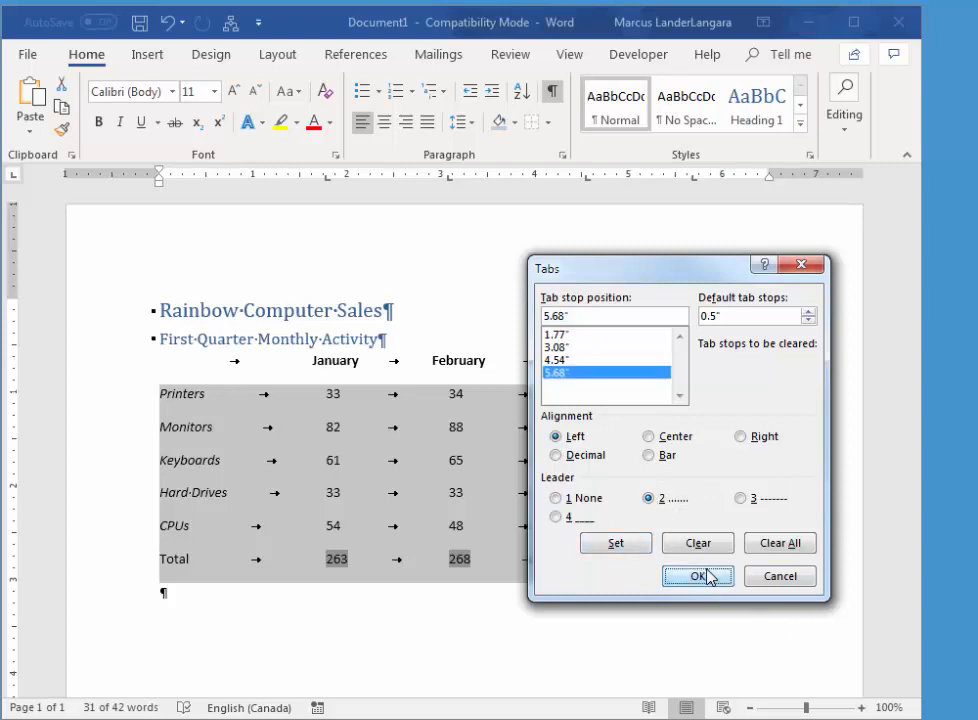
{"action": "left_click", "coordinate": [709, 576]}
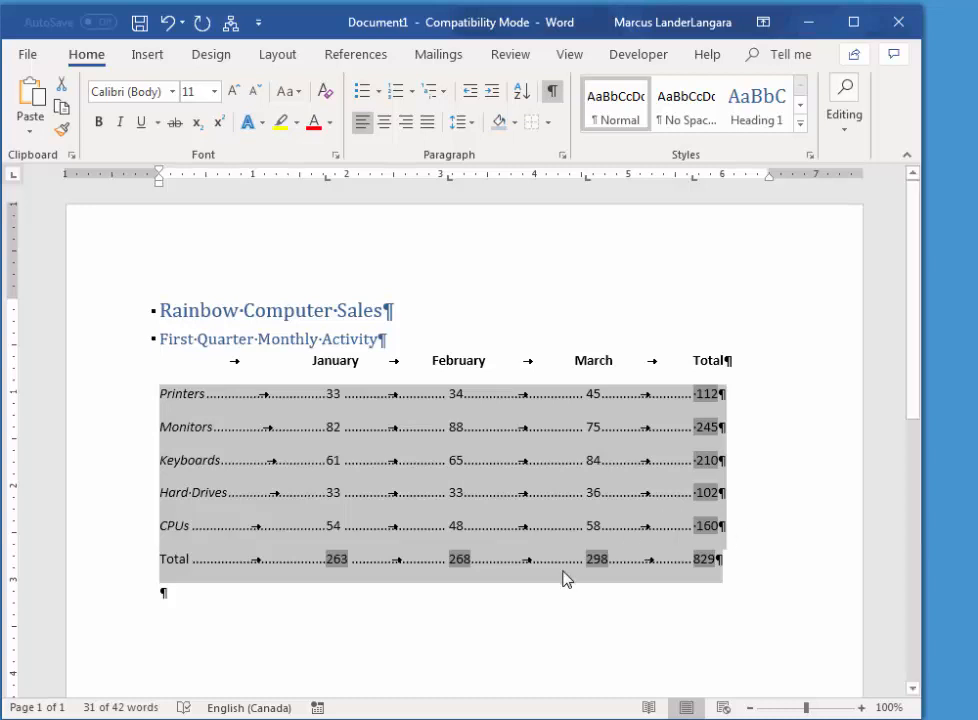
- Convert the text from the Rainbow Computer Sales title through the Total line into a five-column table, separating the text at tabs
{"action": "left_click_drag", "start_coordinate": [742, 561], "coordinate": [164, 310]}
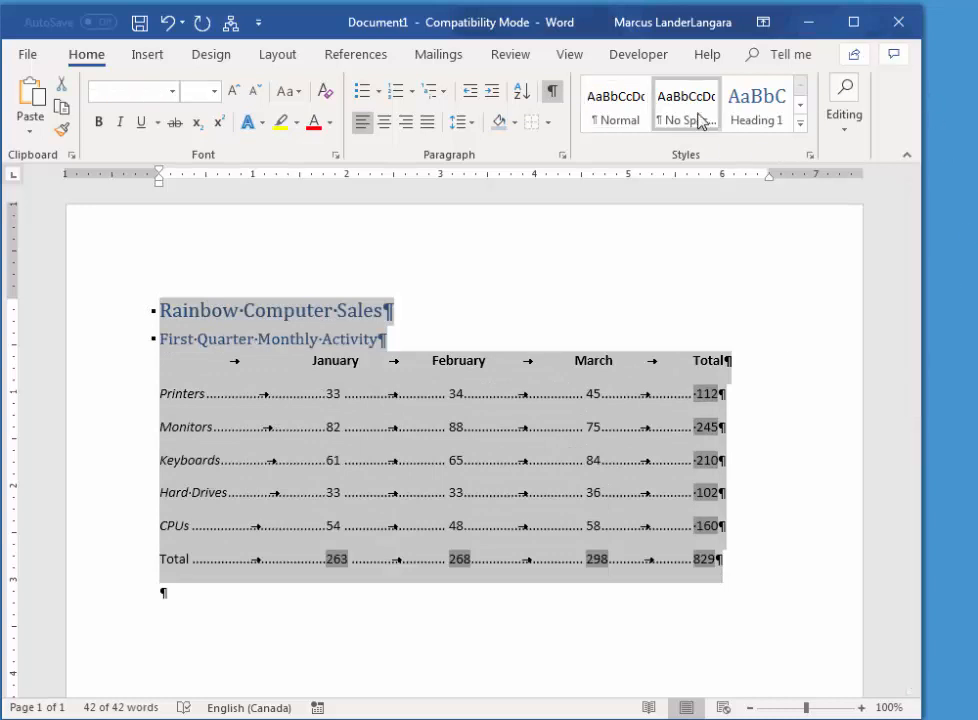
{"action": "left_click", "coordinate": [144, 58]}
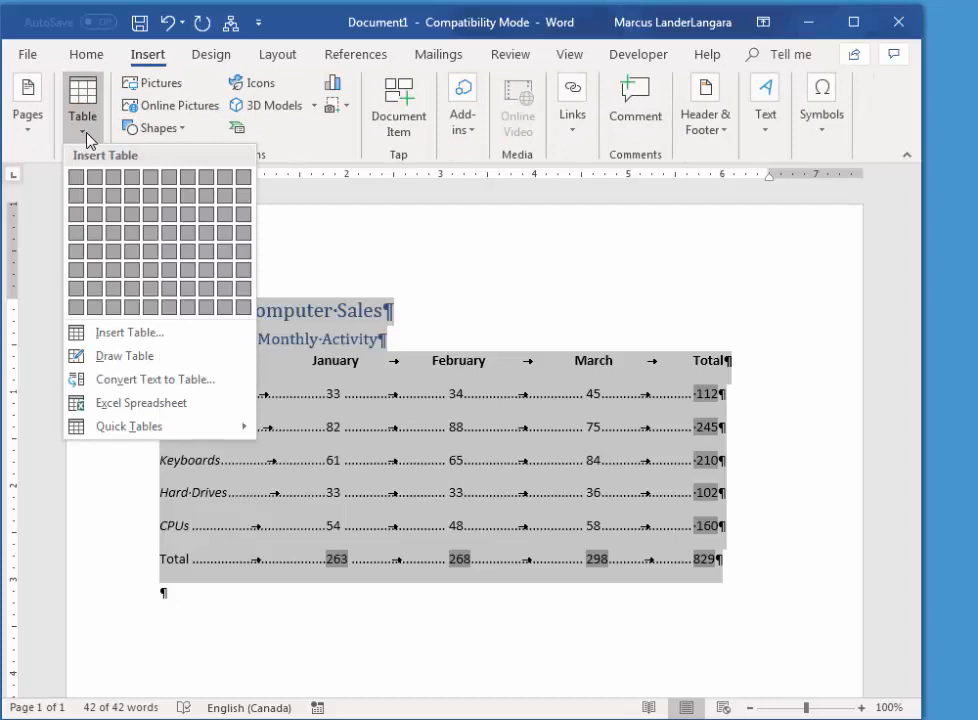
{"action": "left_click", "coordinate": [146, 380]}
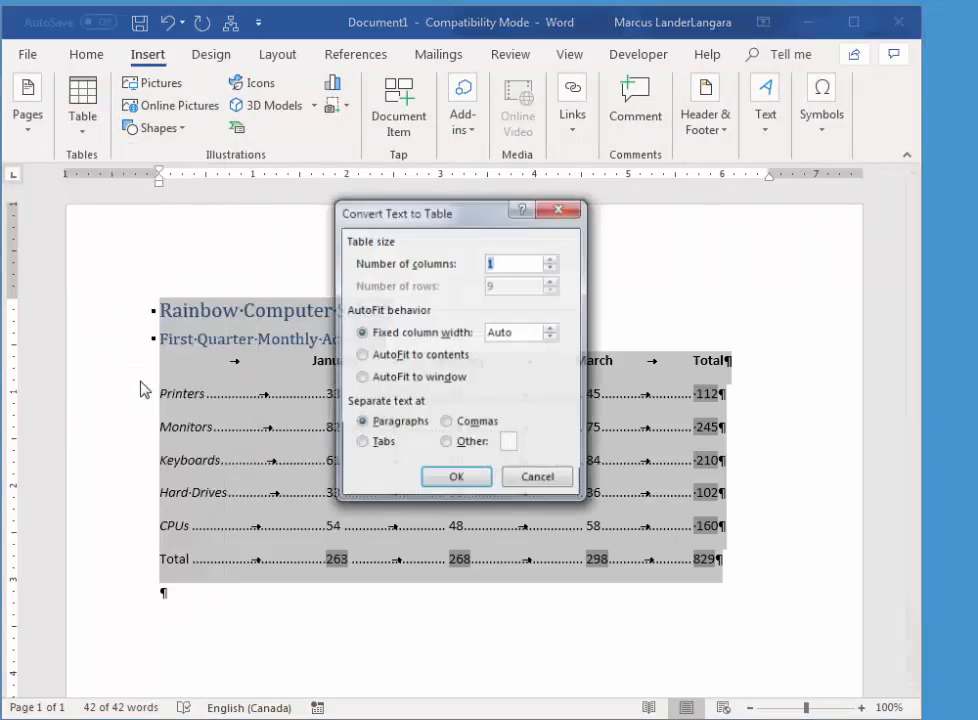
{"action": "left_click", "coordinate": [366, 445]}
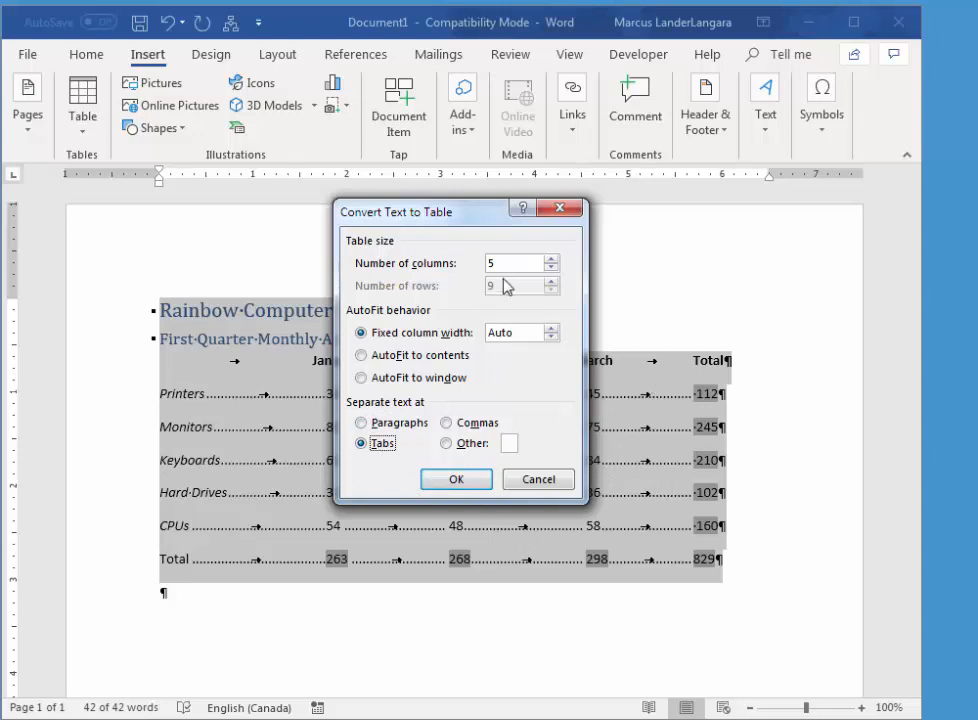
{"action": "left_click", "coordinate": [457, 483]}
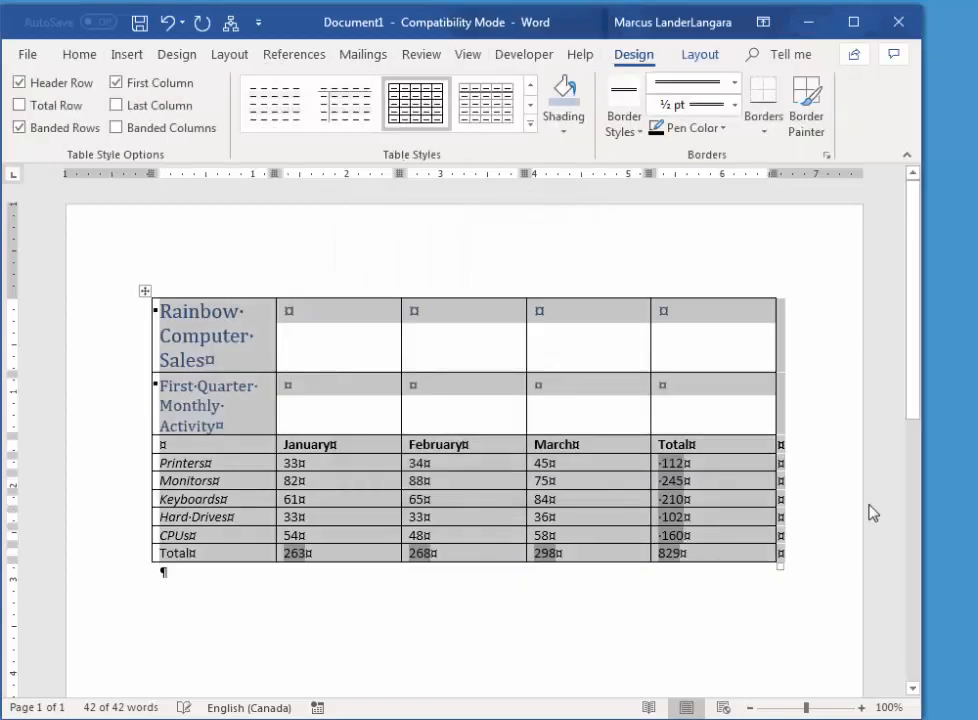
{"action": "left_click", "coordinate": [820, 384]}
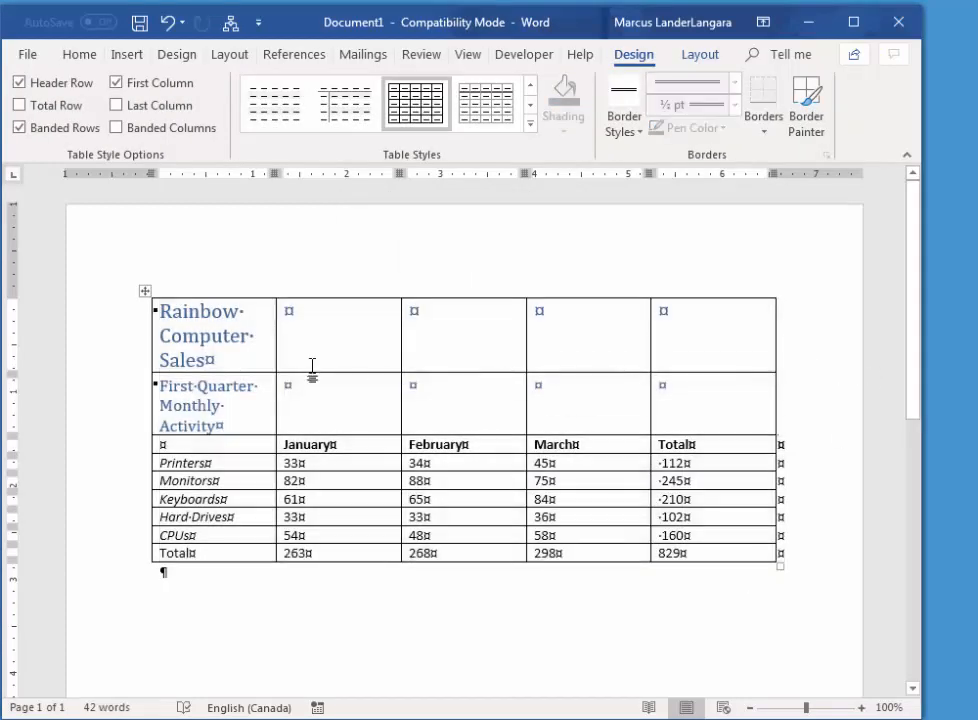
- Merge the cells of the Rainbow Computer Sales row into one, and likewise those of the First Quarter Monthly Activity row
{"action": "left_click_drag", "start_coordinate": [214, 323], "coordinate": [661, 334]}
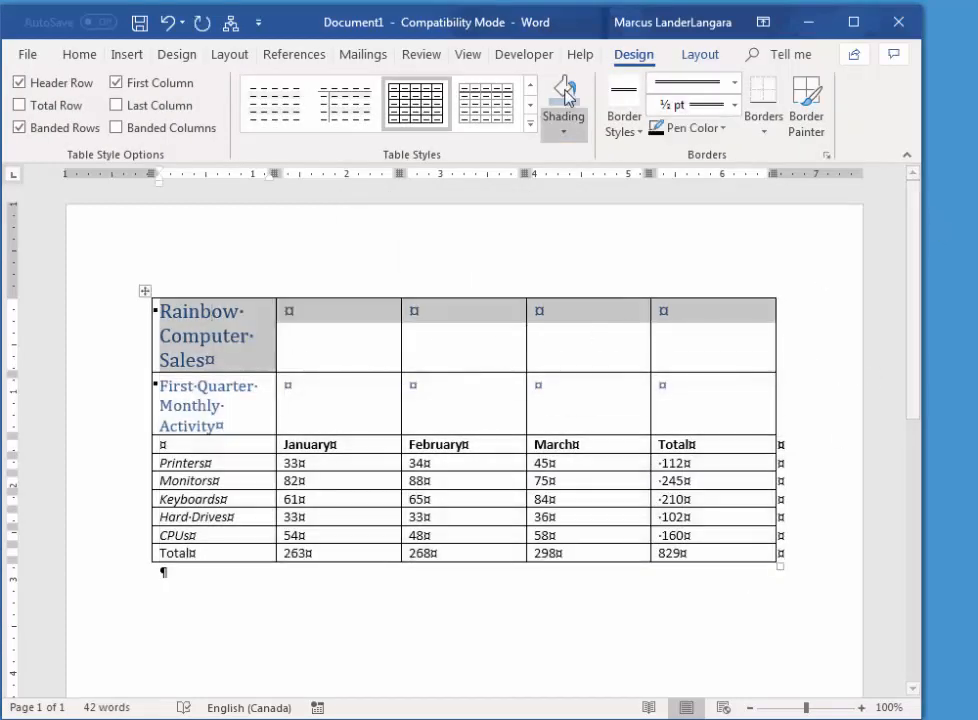
{"action": "left_click", "coordinate": [700, 55]}
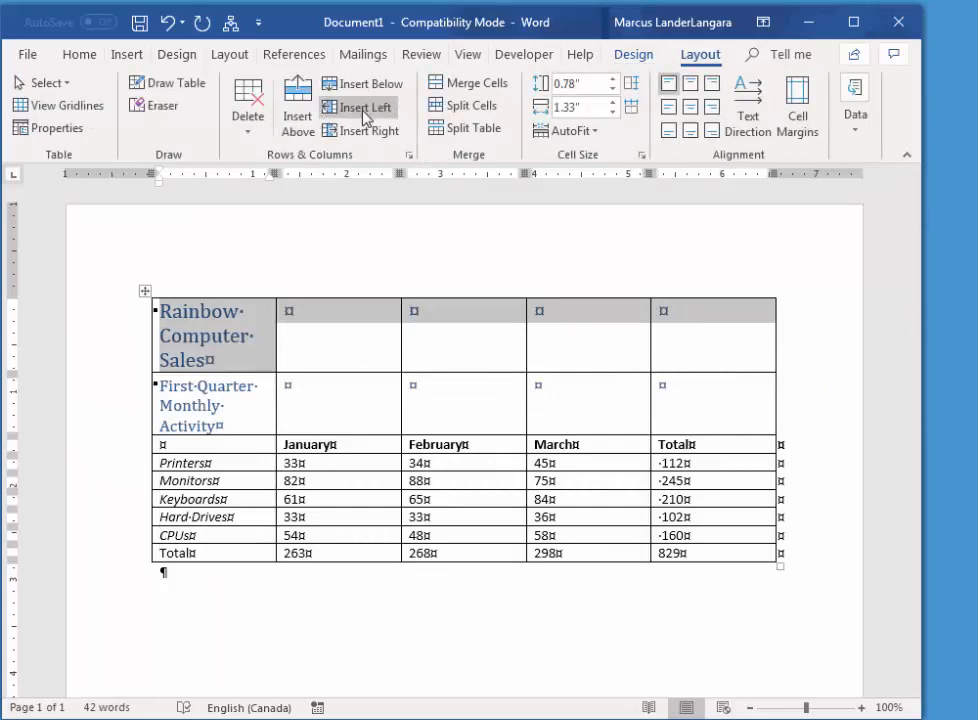
{"action": "left_click", "coordinate": [453, 86]}
{"action": "left_click_drag", "start_coordinate": [236, 345], "coordinate": [666, 364]}
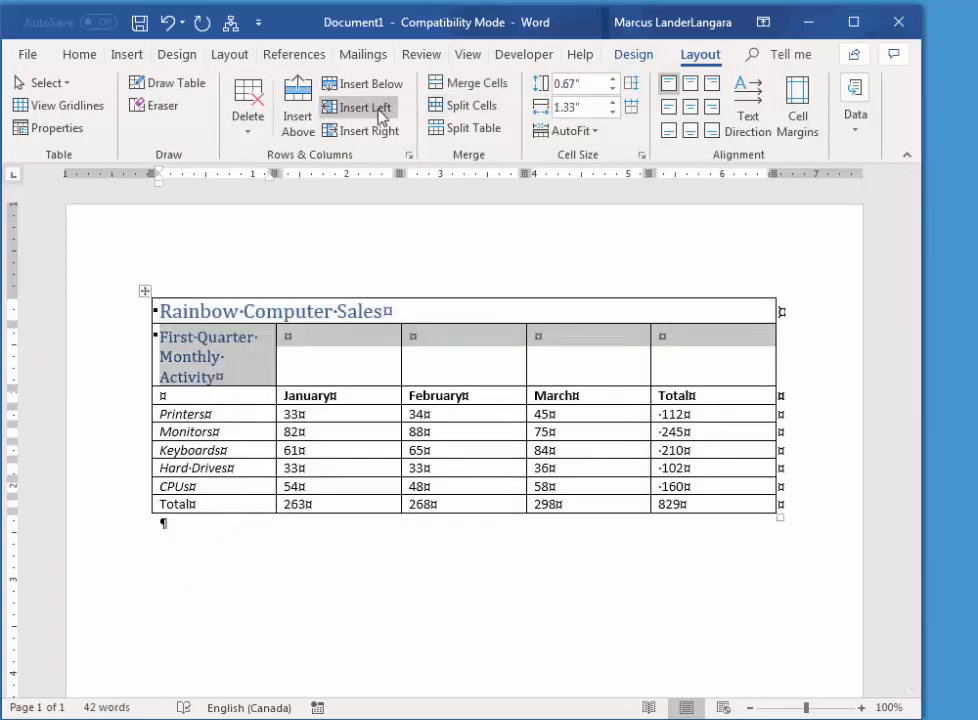
{"action": "left_click", "coordinate": [489, 89]}
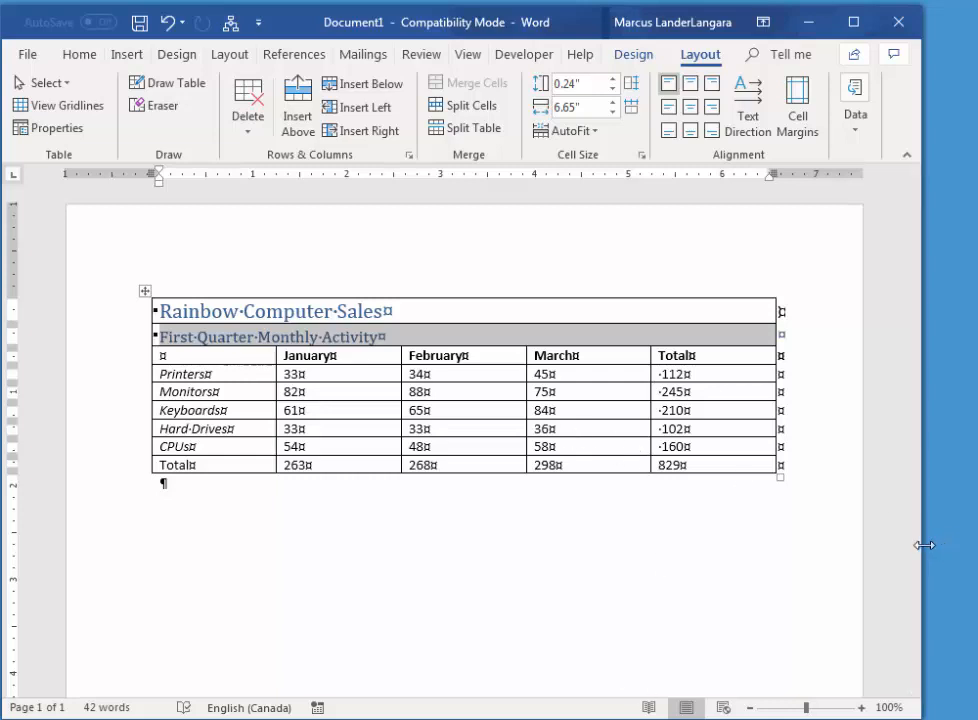
{"action": "left_click_drag", "start_coordinate": [923, 548], "coordinate": [970, 548]}
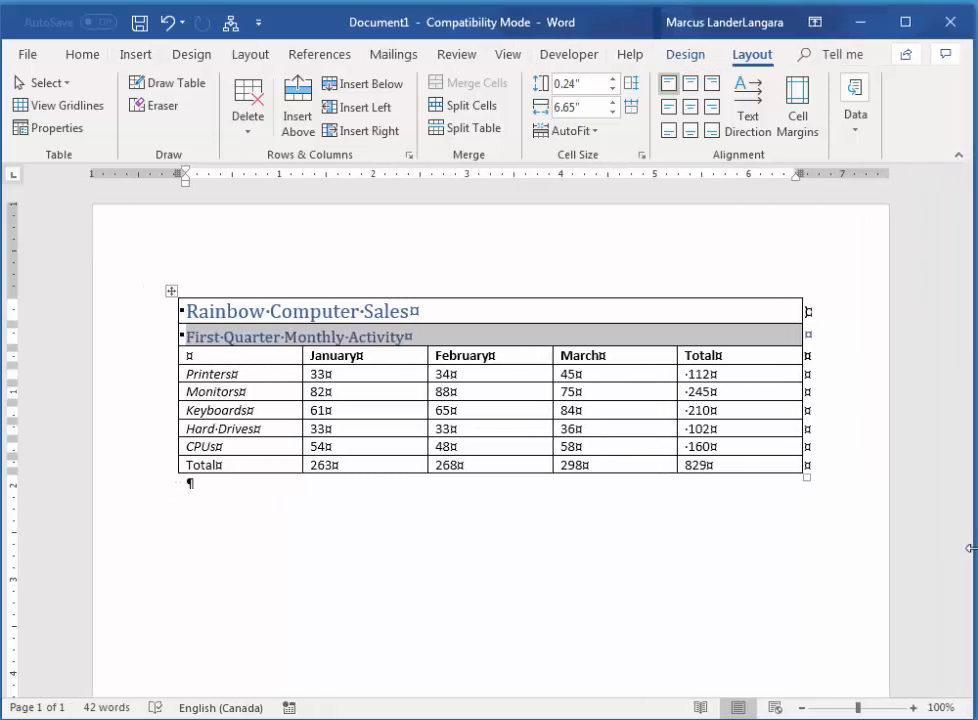